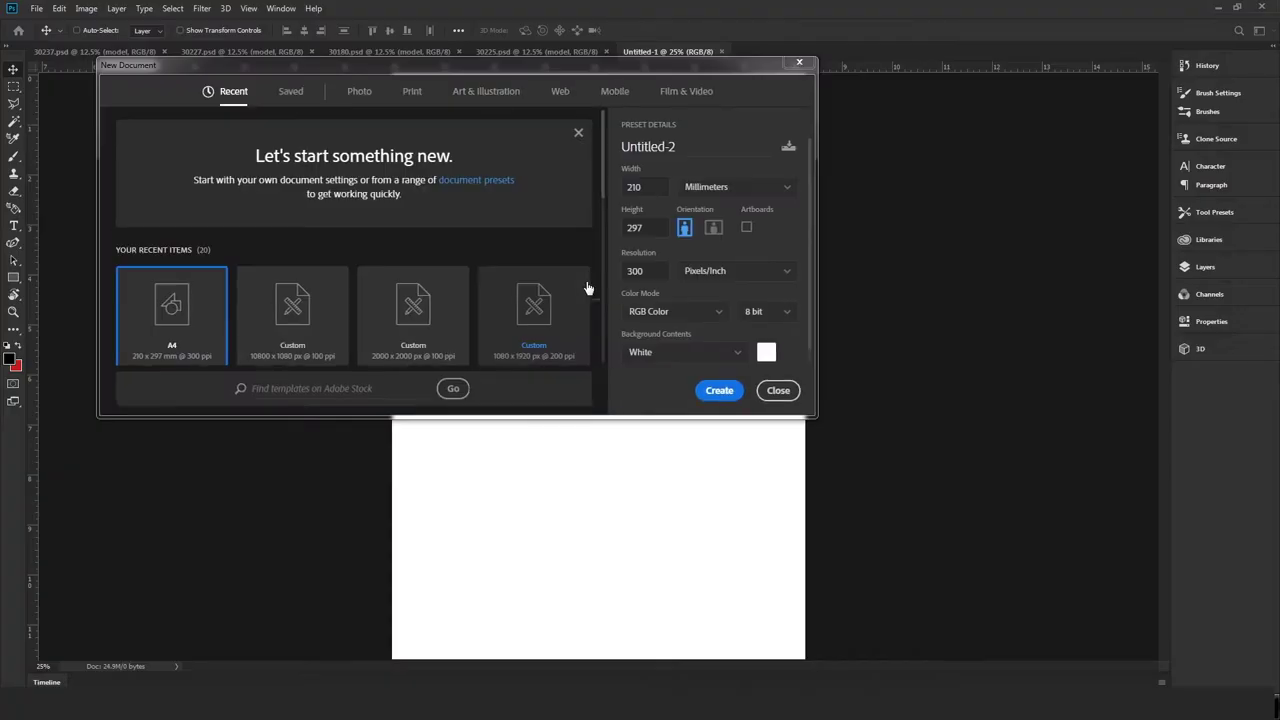
Create a 10800 × 1080 pixel document at 200 ppi resolution.
click(686, 192)
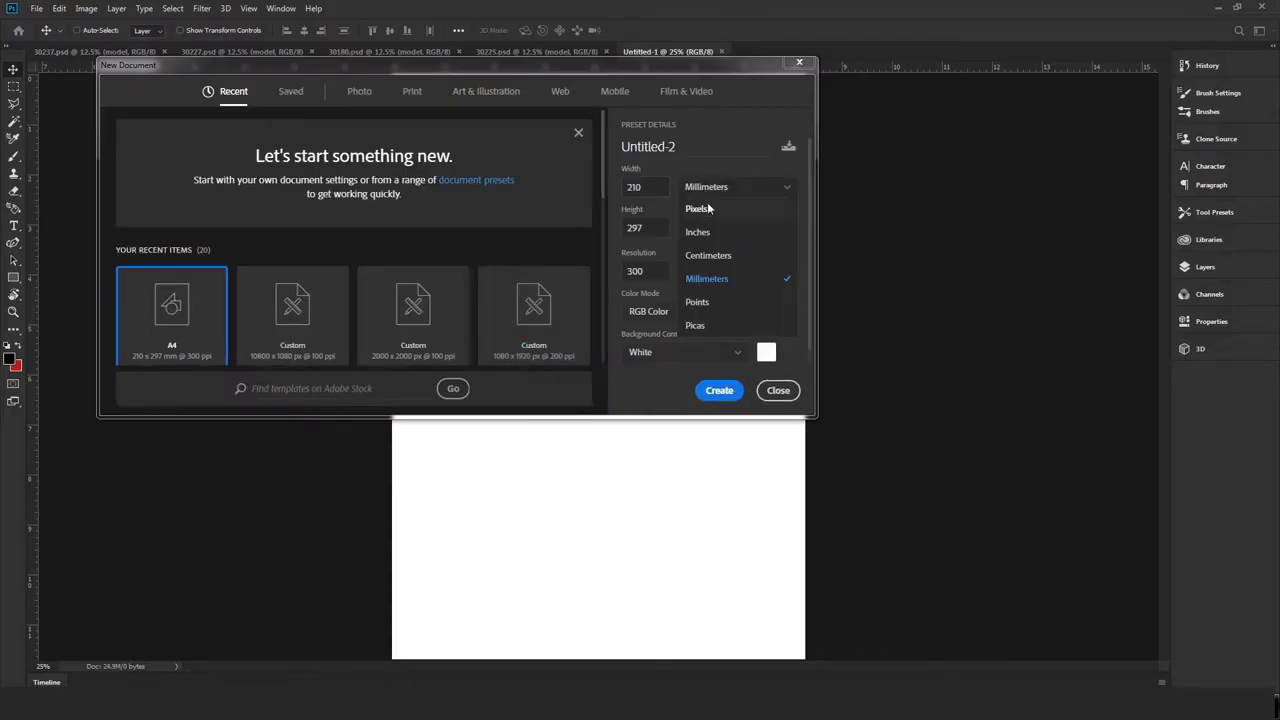
click(697, 206)
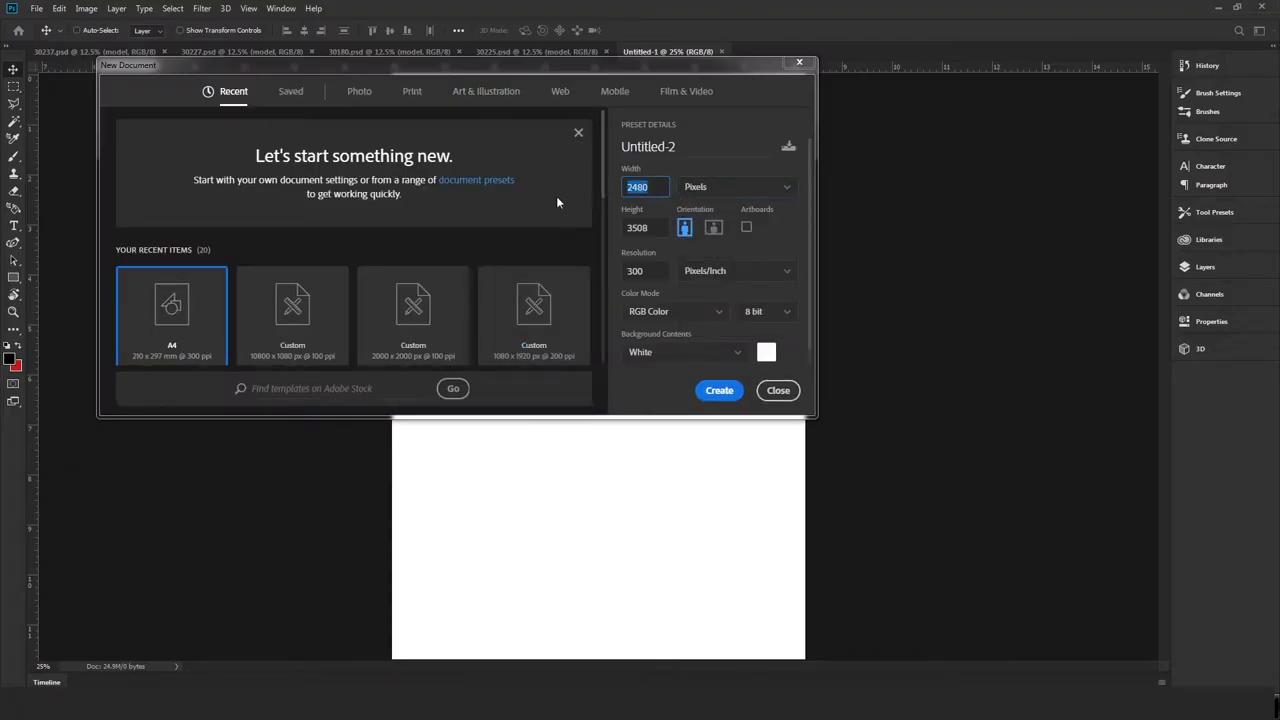
text(10800)
key(Tab)
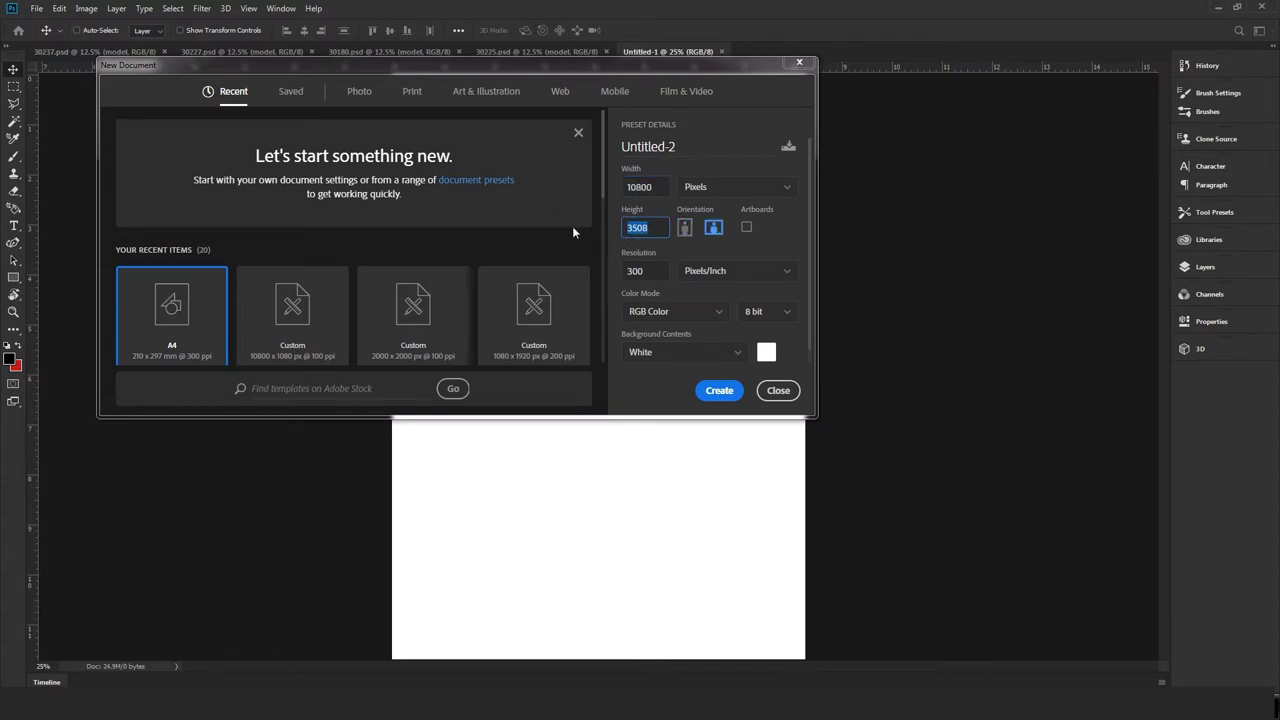
text(1080)
key(Tab)
text(20)
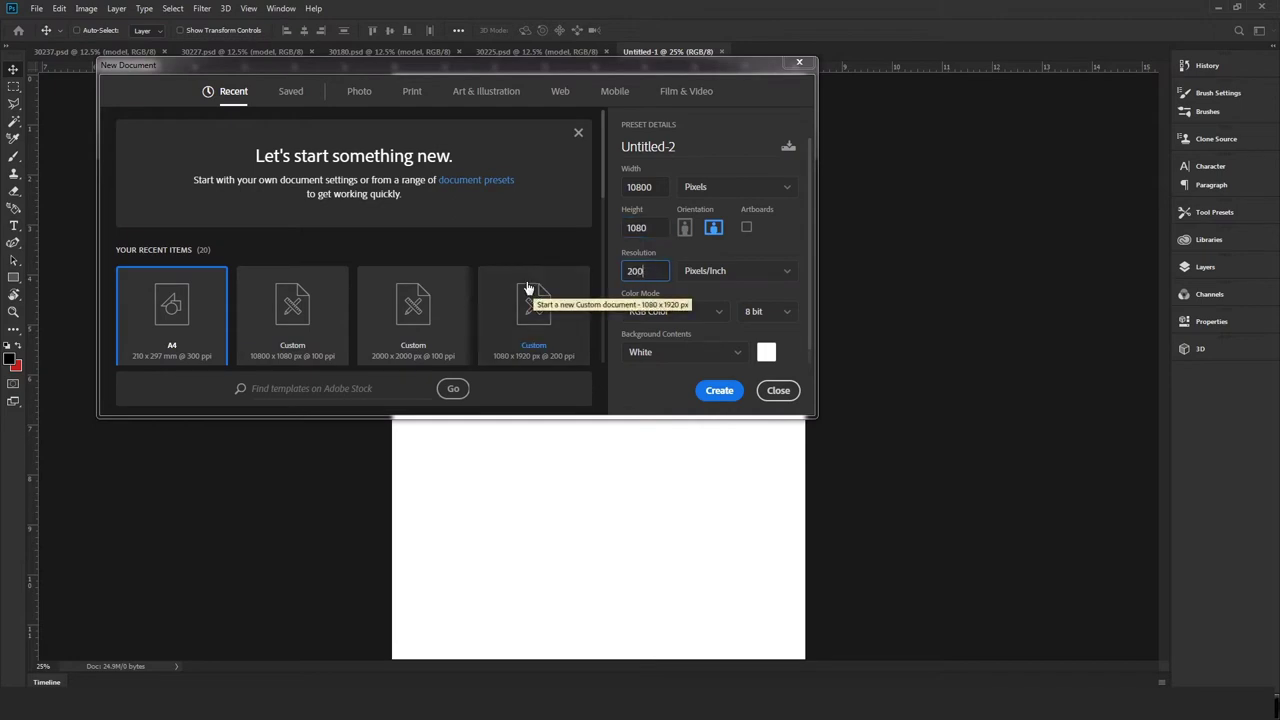
click(717, 390)
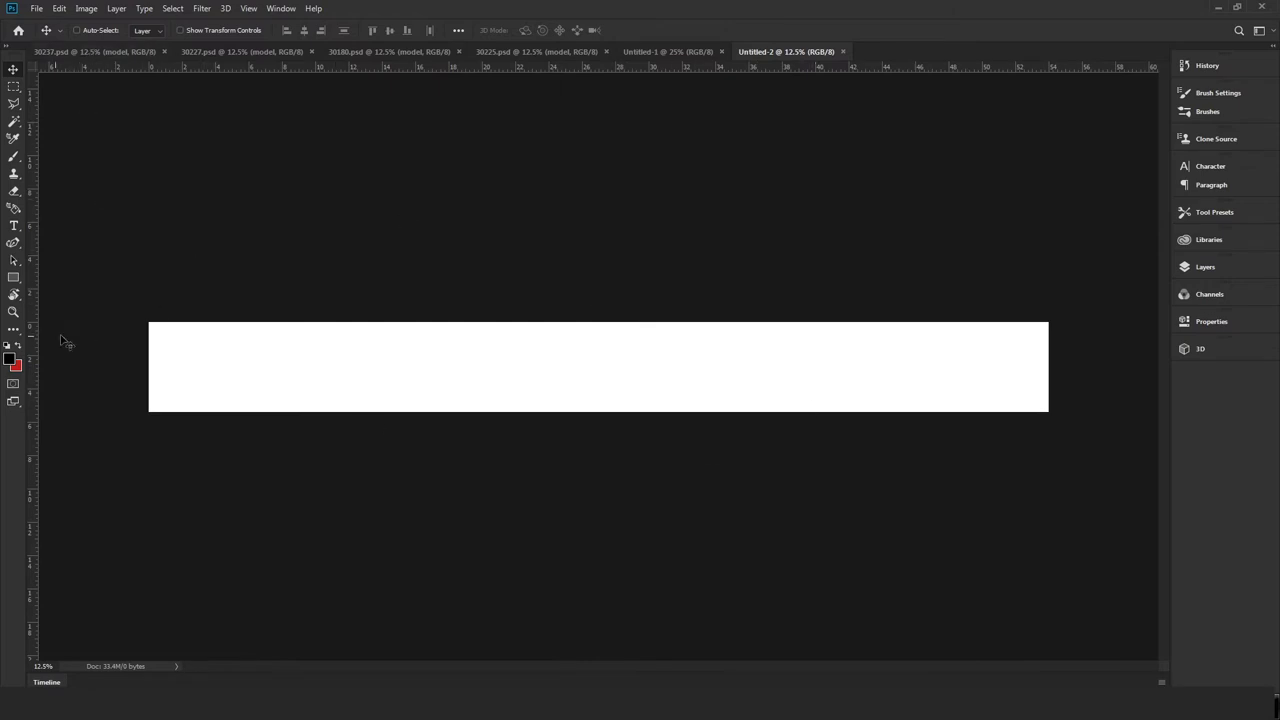
Set the foreground colour to yellow #ffd800.
click(10, 359)
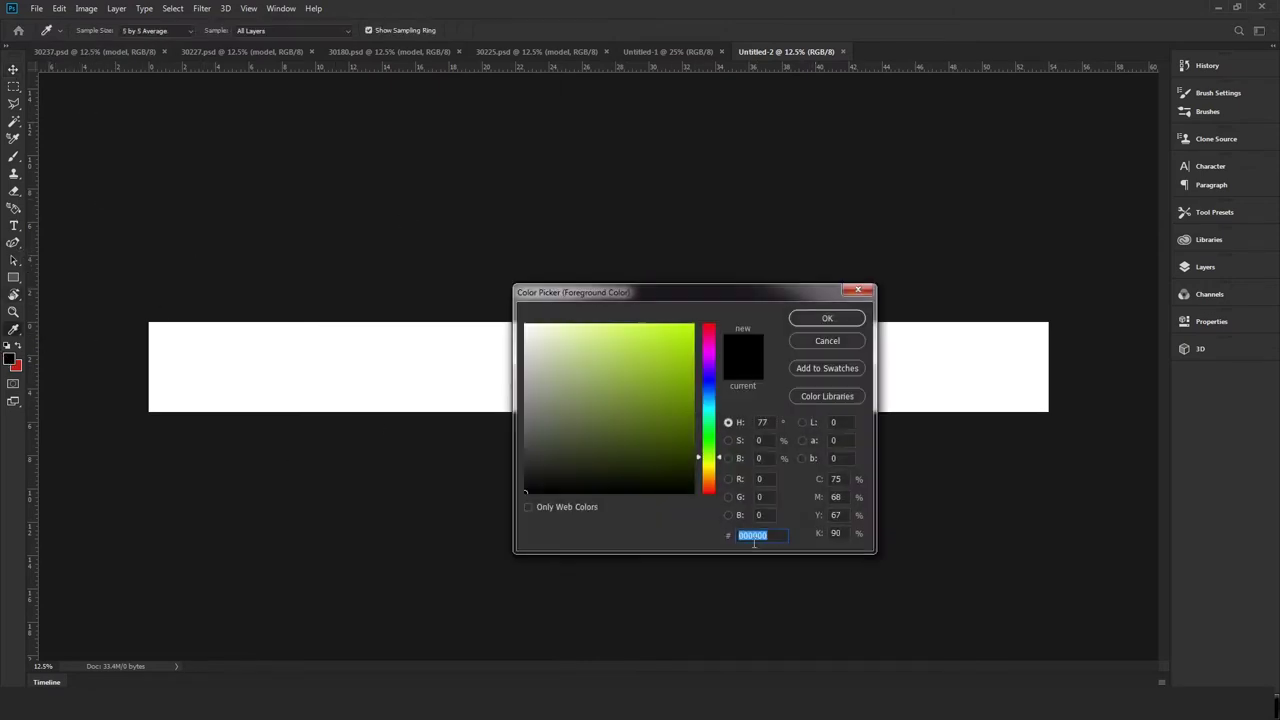
text(ffd)
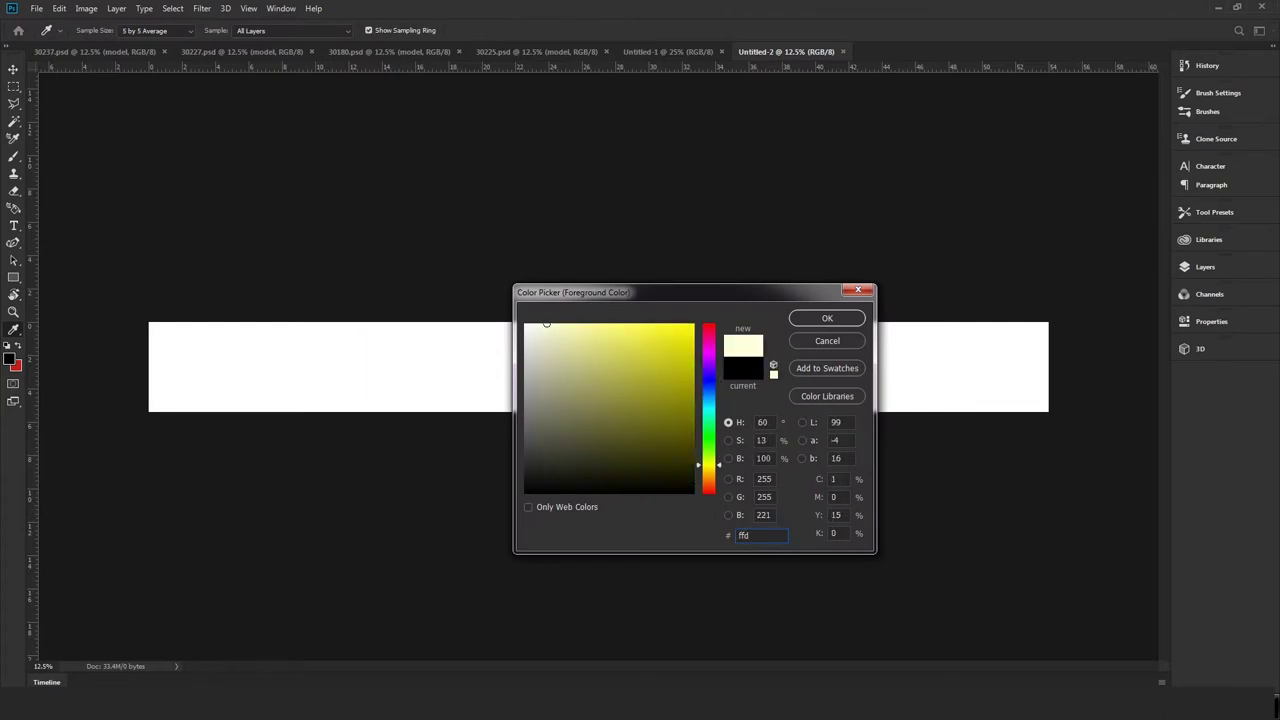
text(800)
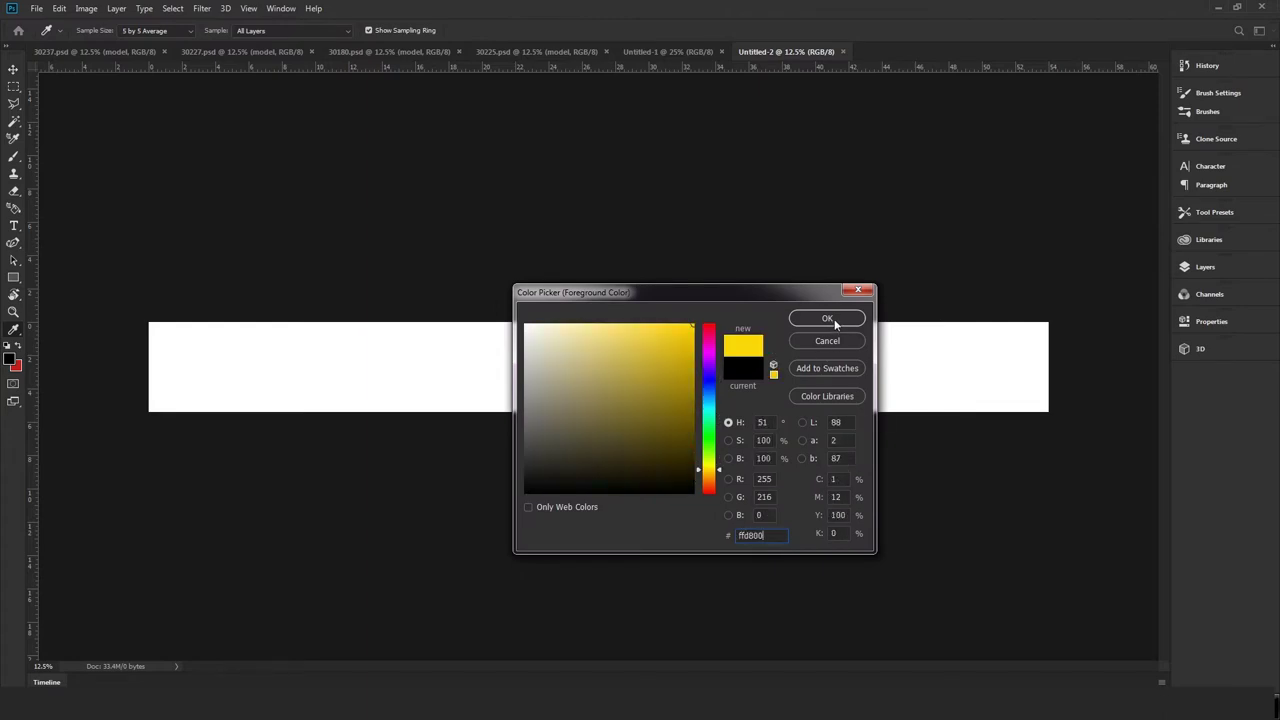
click(835, 320)
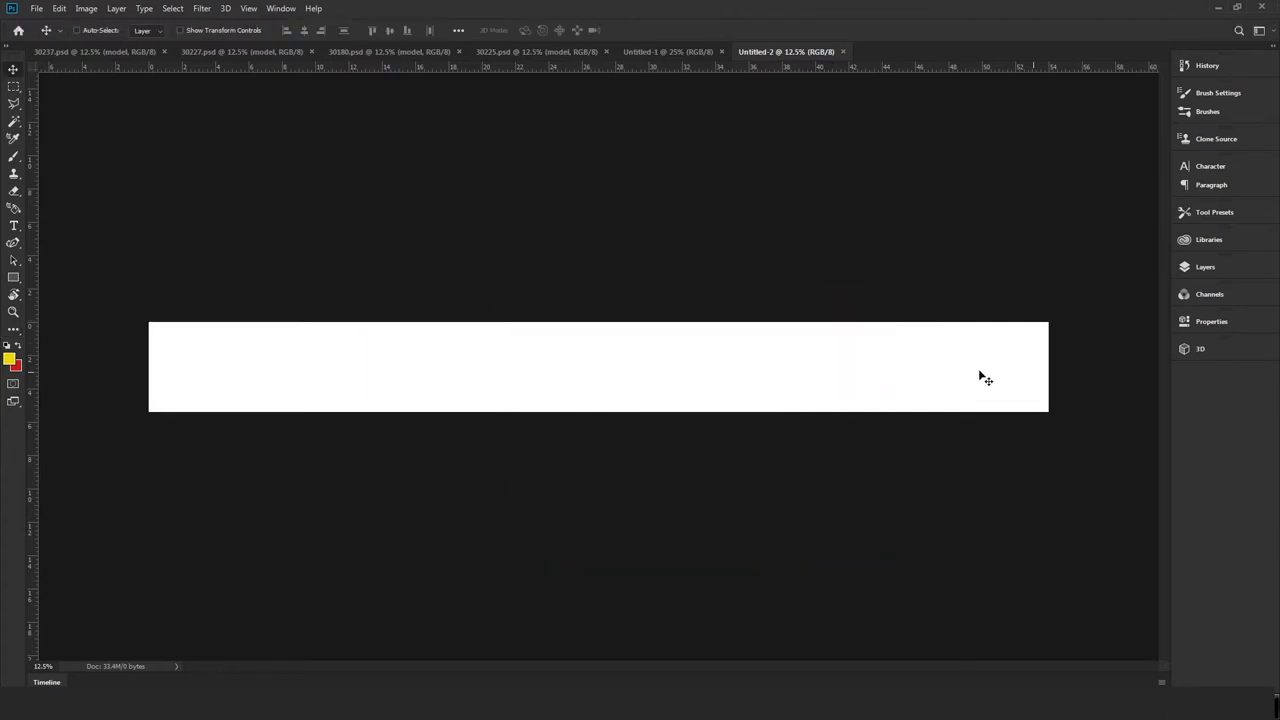
Fill the background with the yellow foreground colour using Edit > Fill.
click(1204, 268)
click(59, 9)
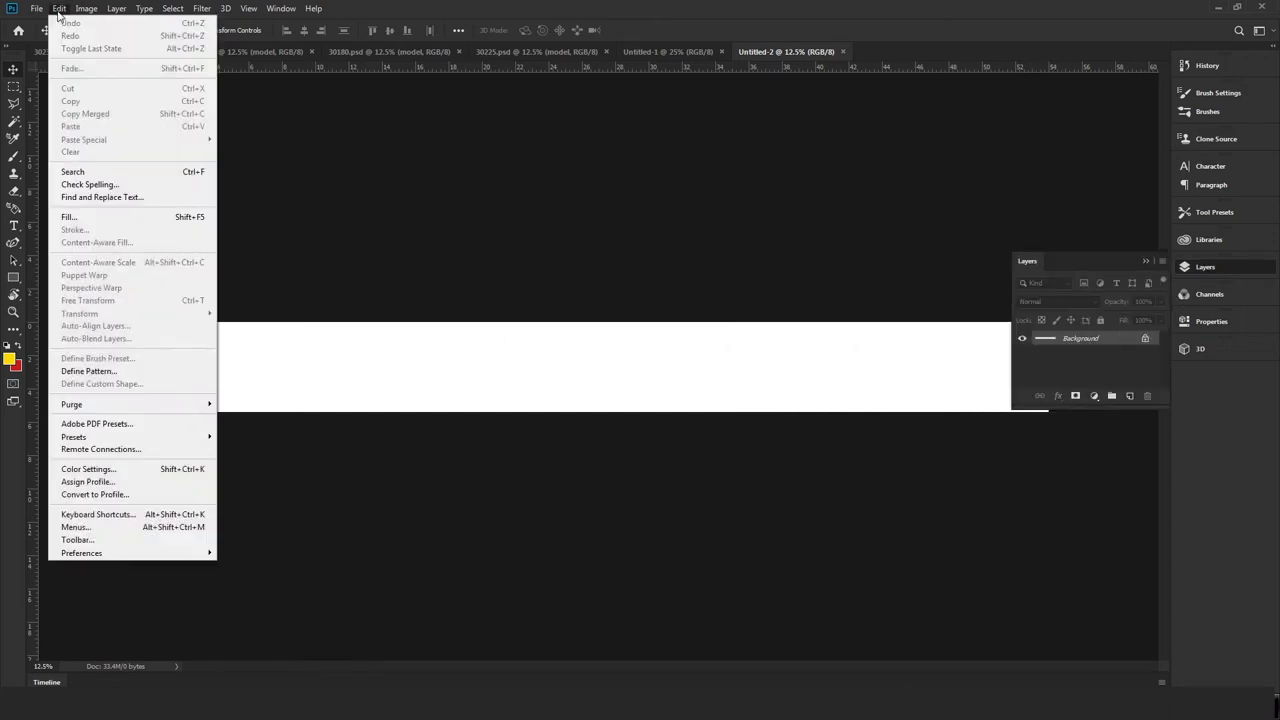
click(96, 218)
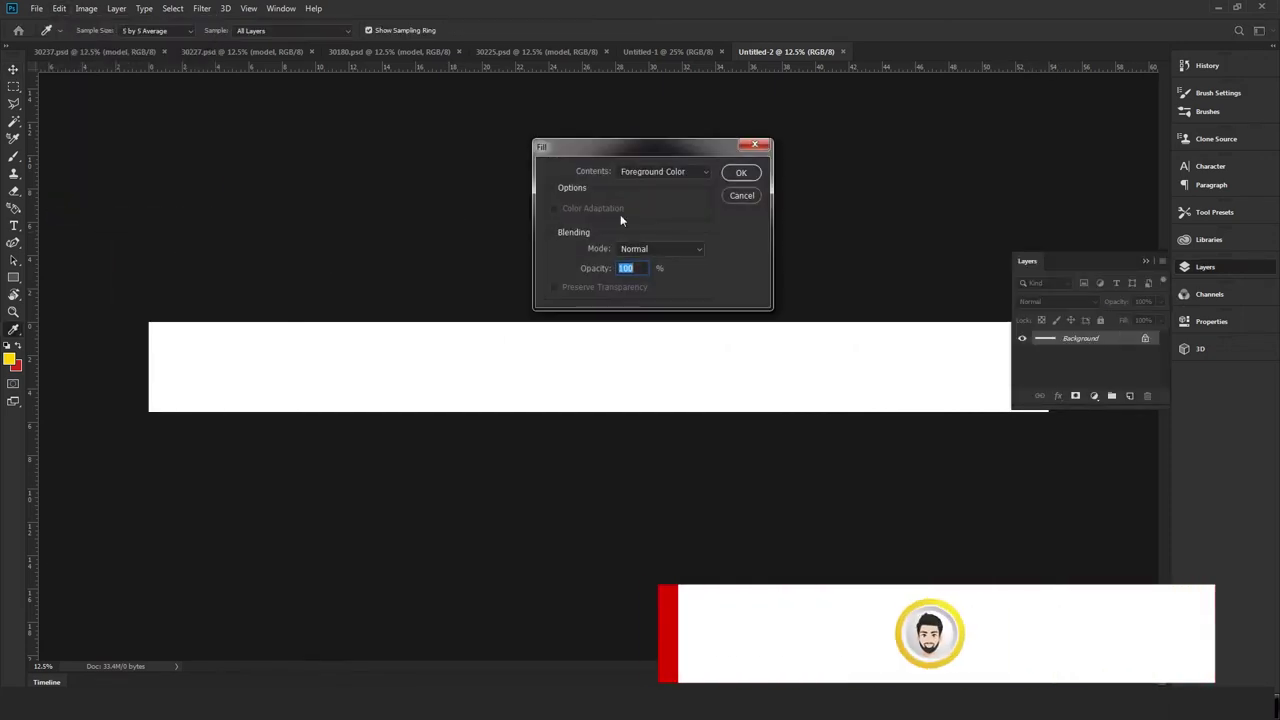
click(741, 172)
click(1146, 261)
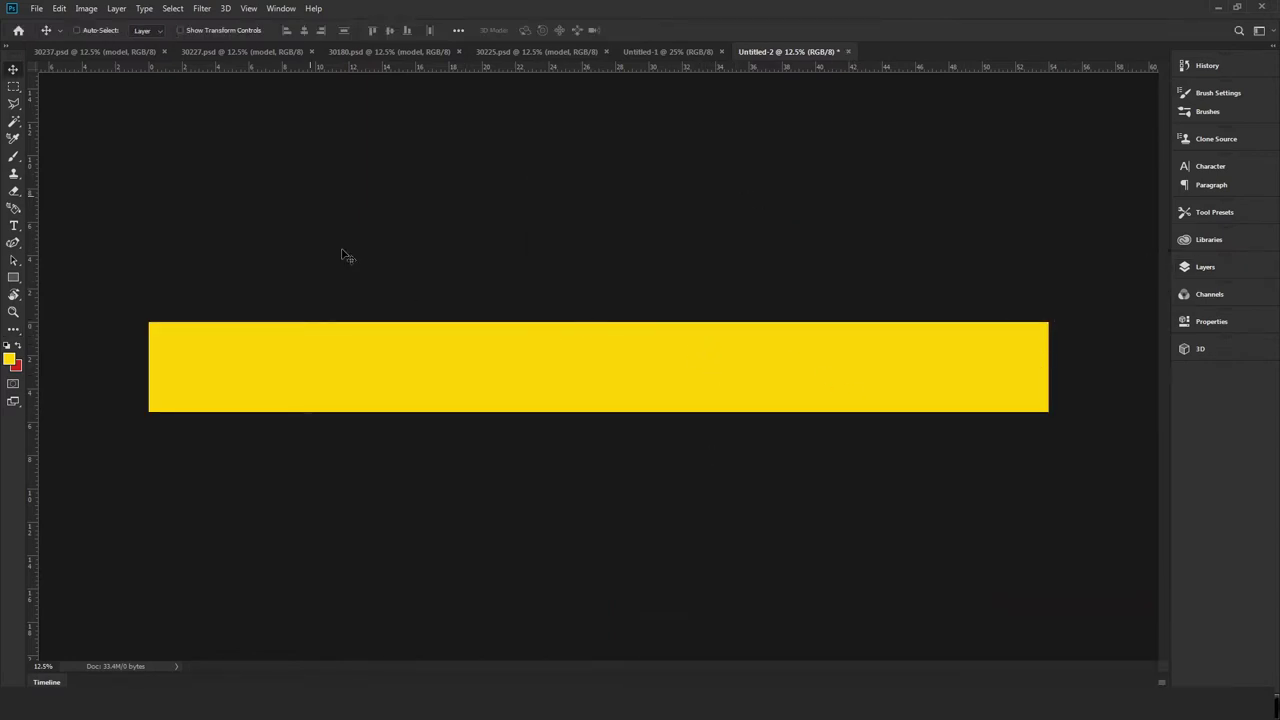
Add a New Guide Layout of 10 columns with no row guides.
click(249, 9)
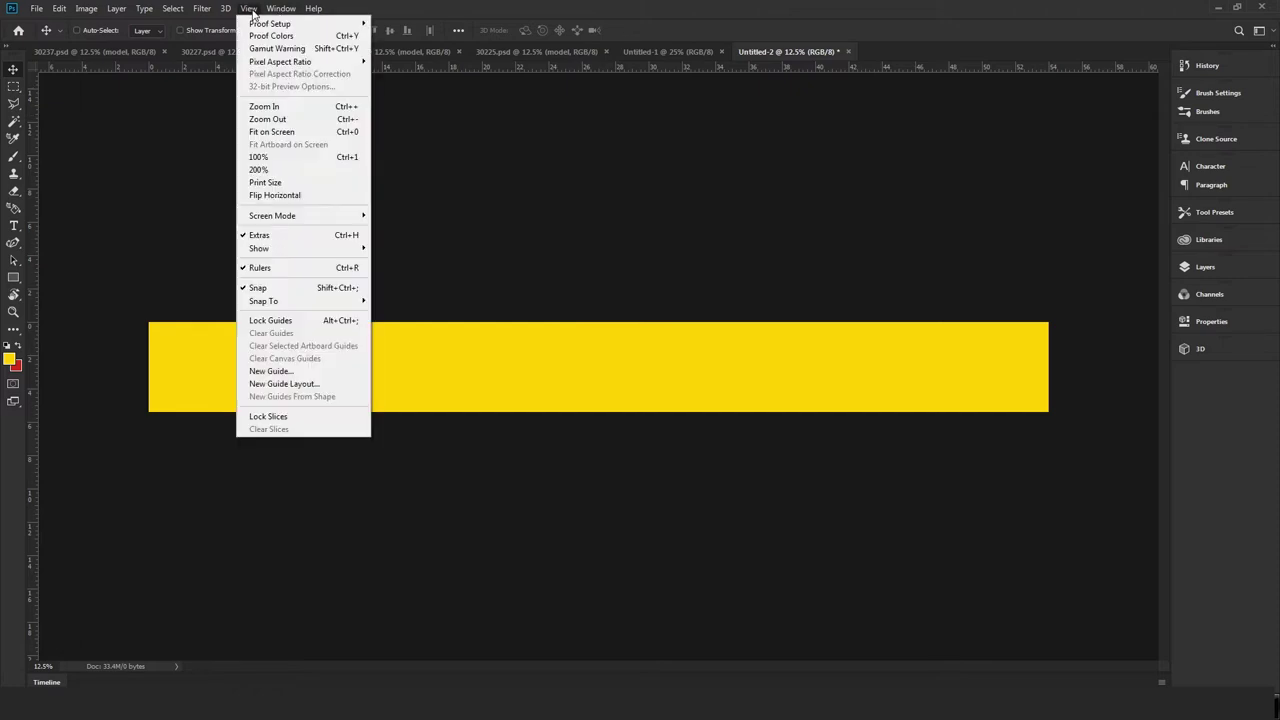
click(333, 385)
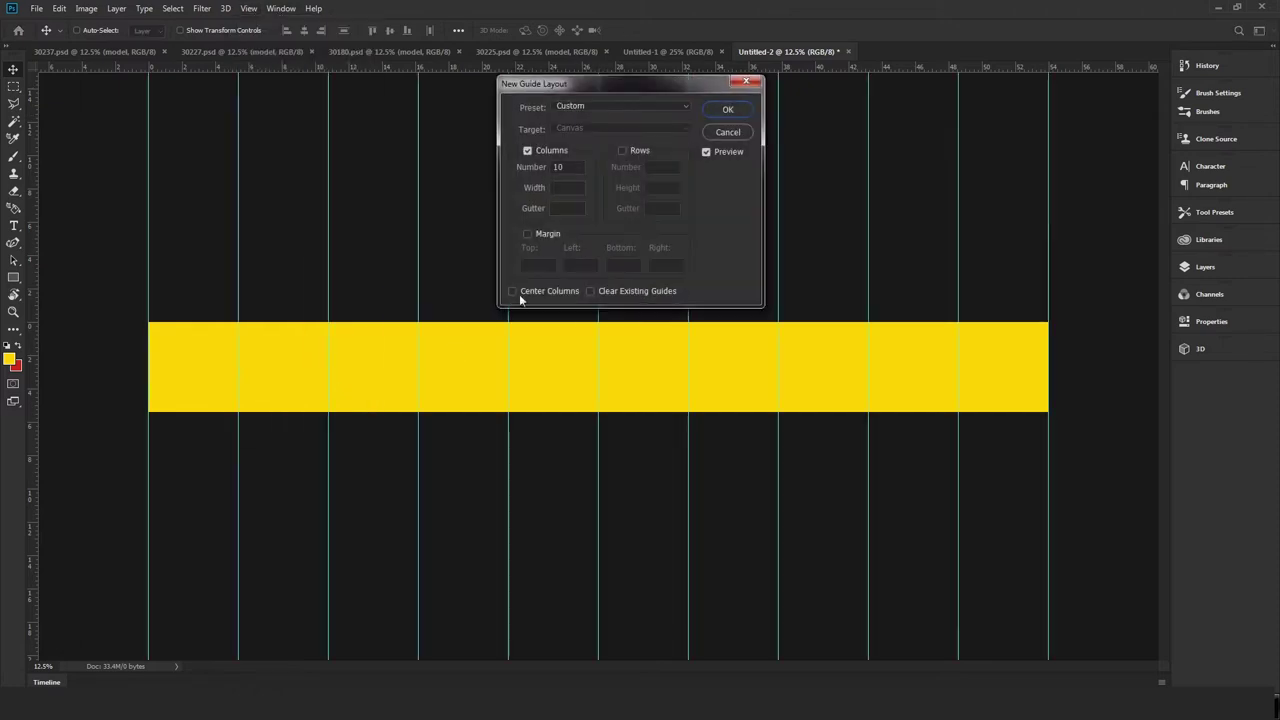
click(527, 151)
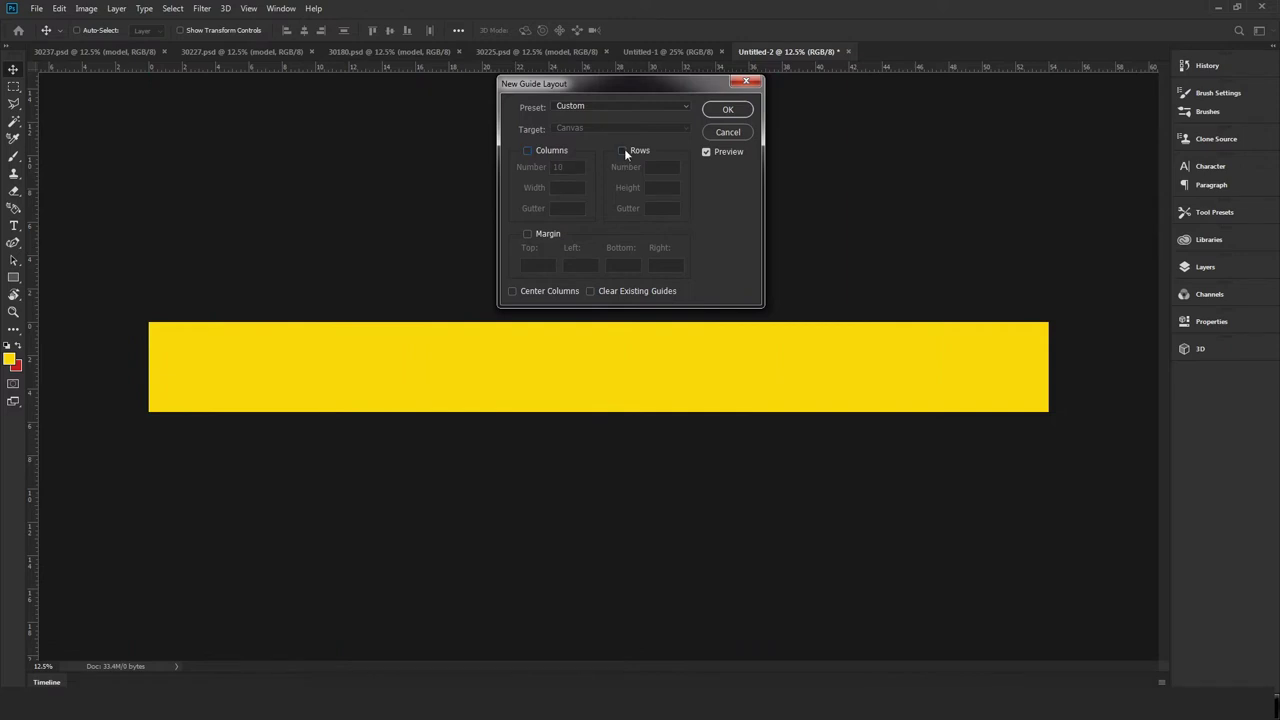
click(622, 150)
click(526, 150)
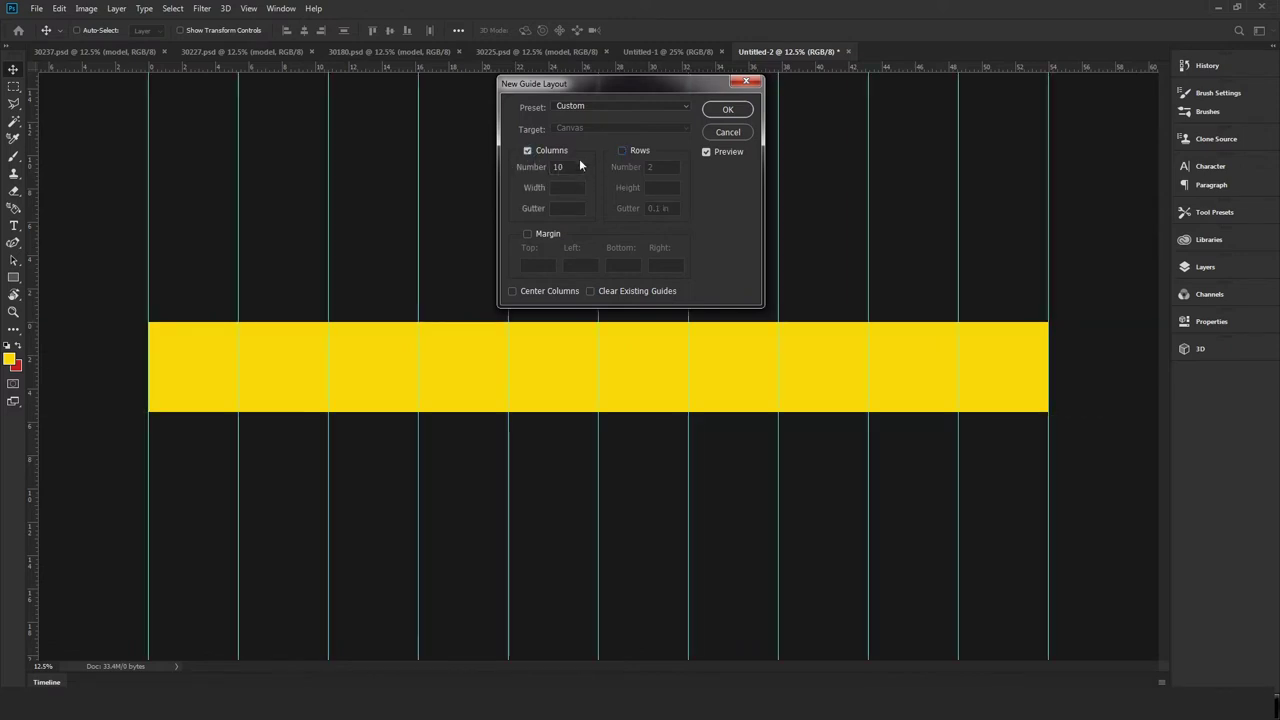
drag(578, 166, 555, 168)
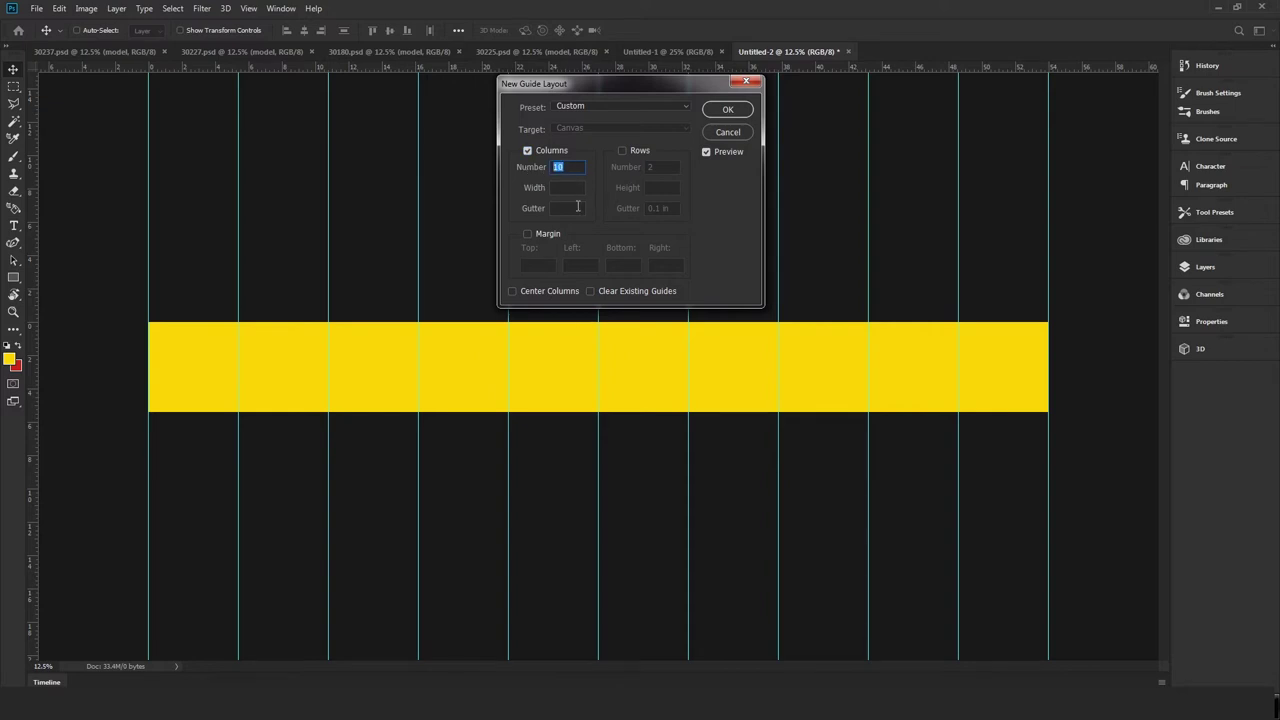
text(10)
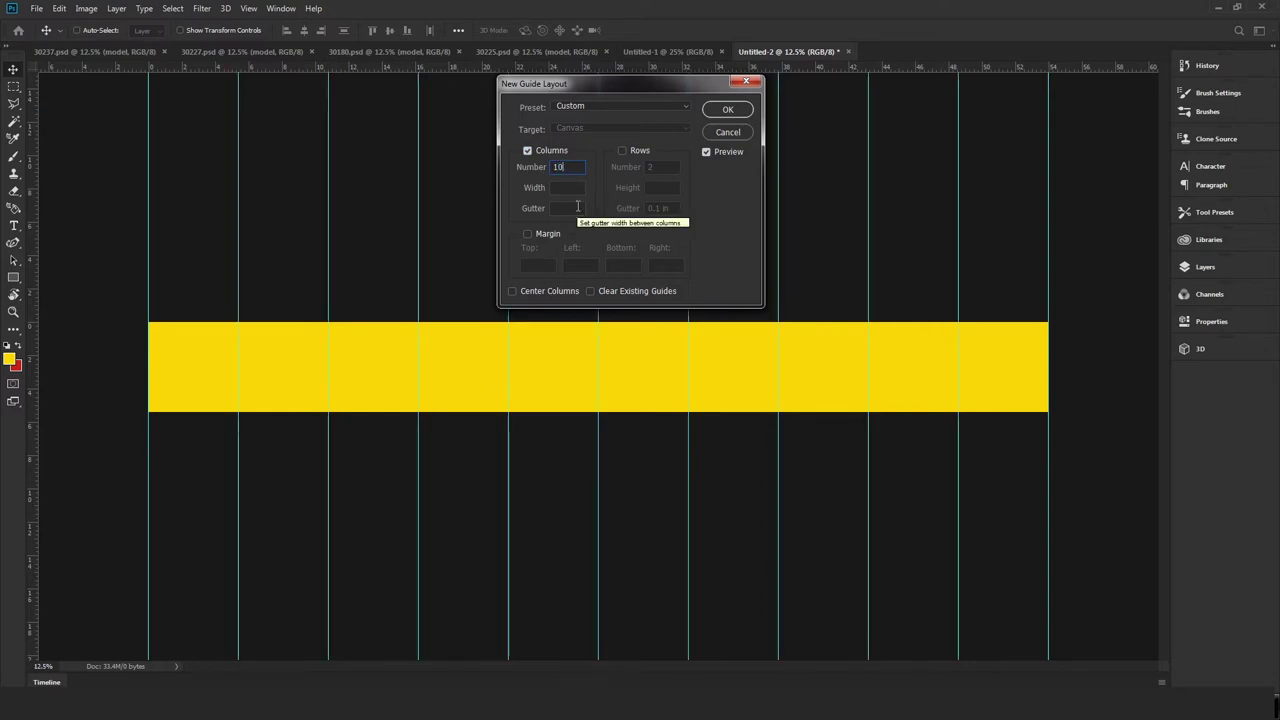
click(729, 111)
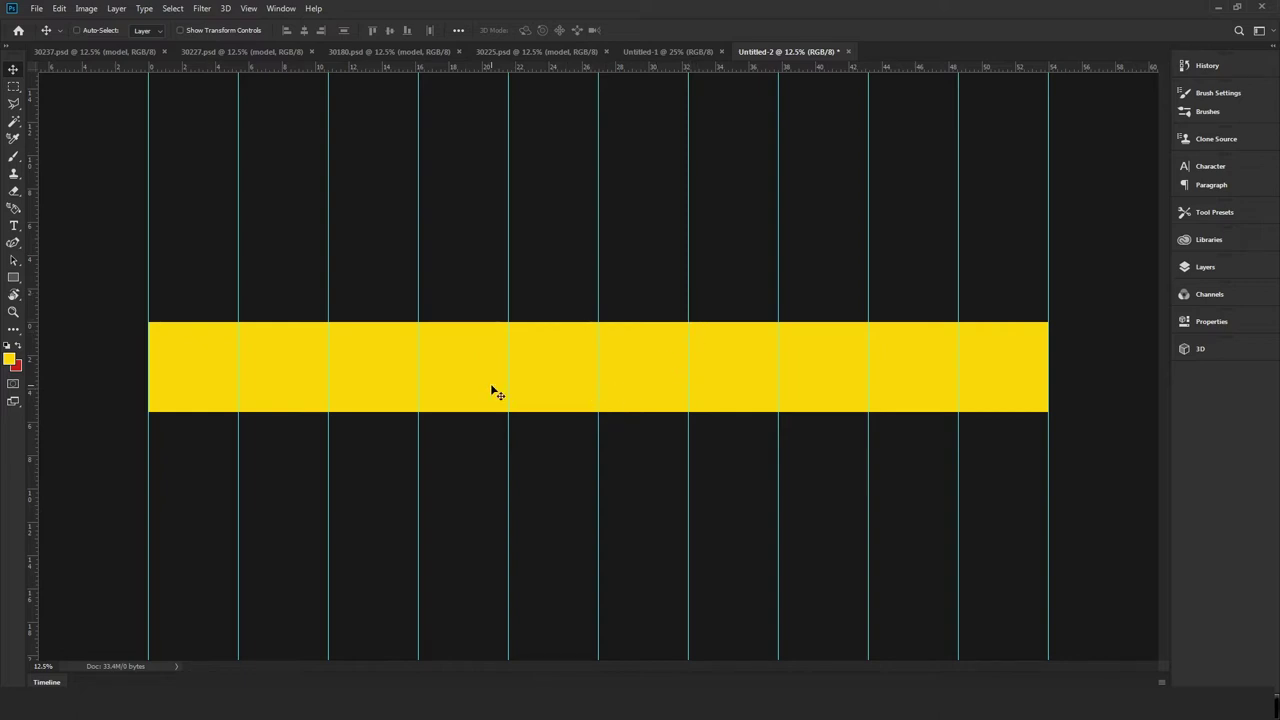
Zoom in and start a text layer near the top-left of the first panel.
key(ctrl+plus)
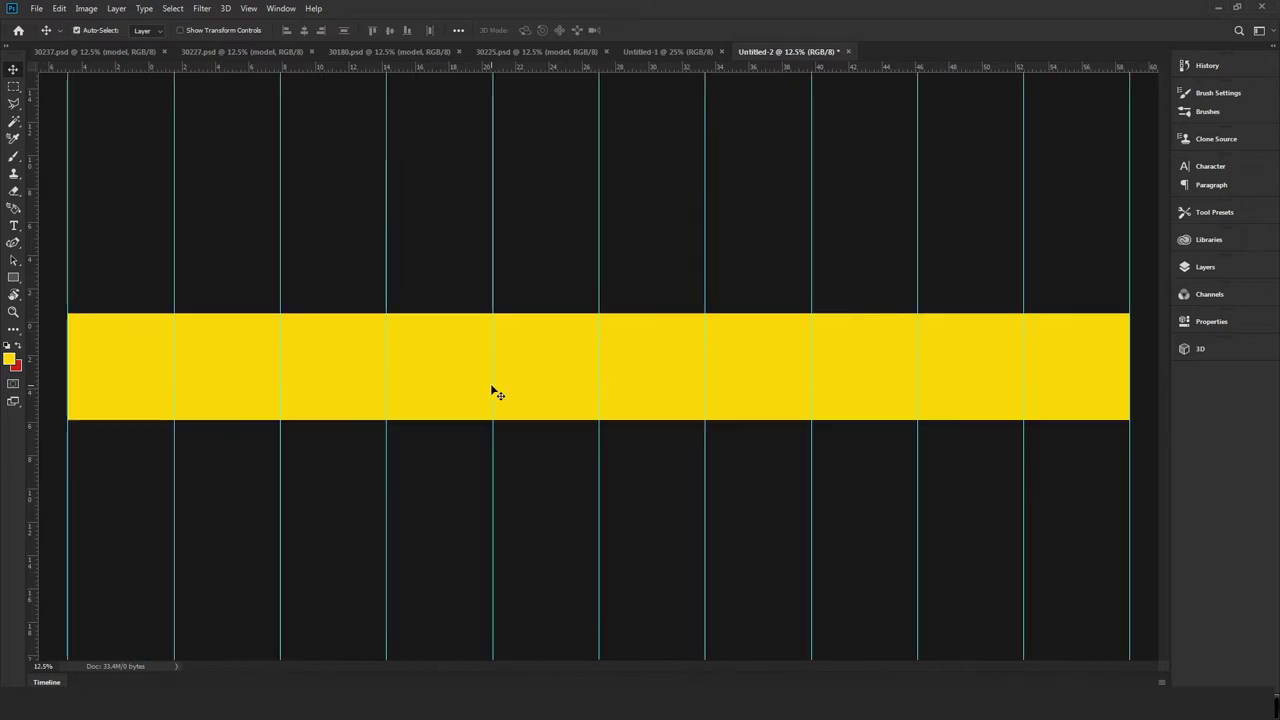
key(ctrl+plus)
key(ctrl+plus)
key(ctrl+plus)
scroll(346, 317, up, 1)
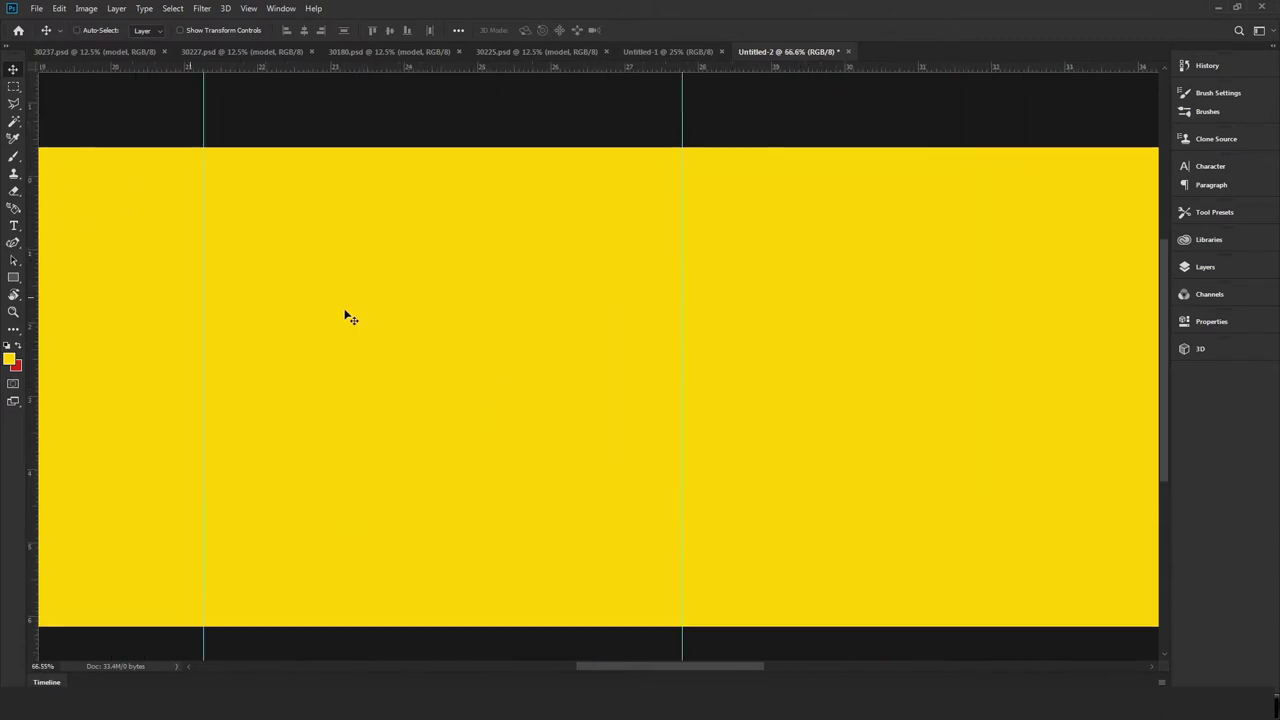
scroll(346, 317, down, 3)
drag(211, 338, 876, 375)
drag(631, 391, 746, 386)
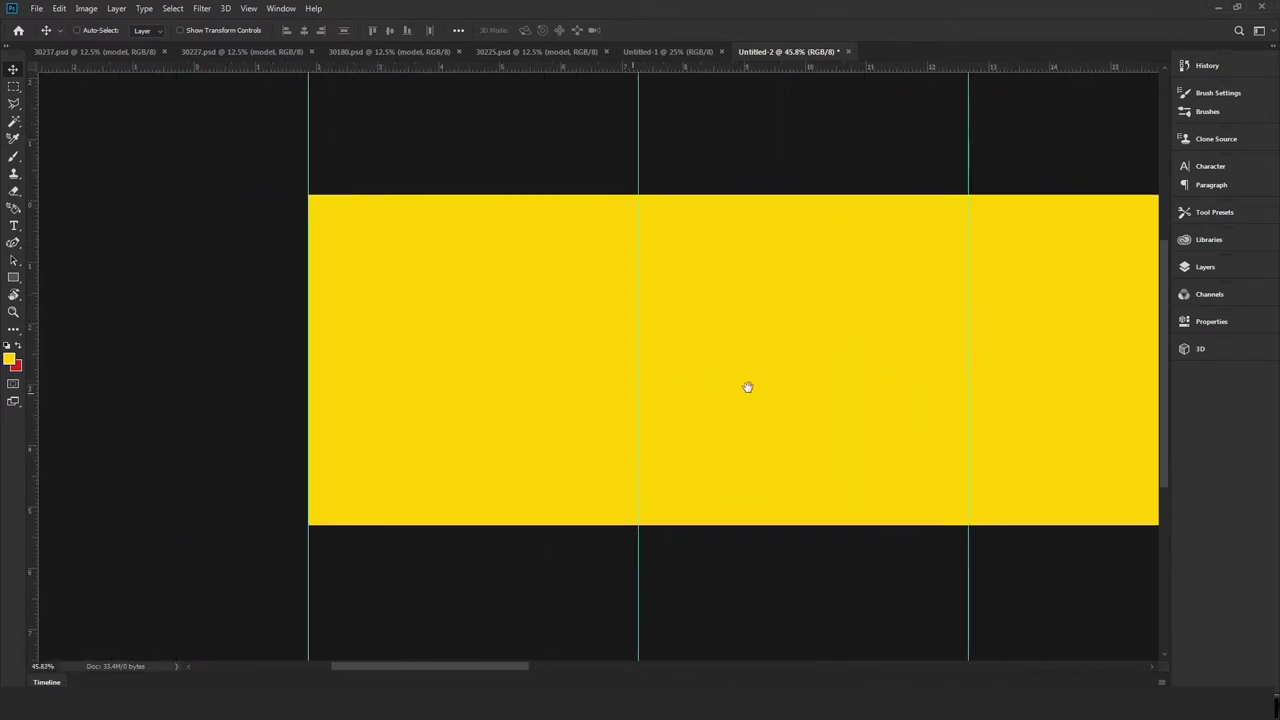
key(t)
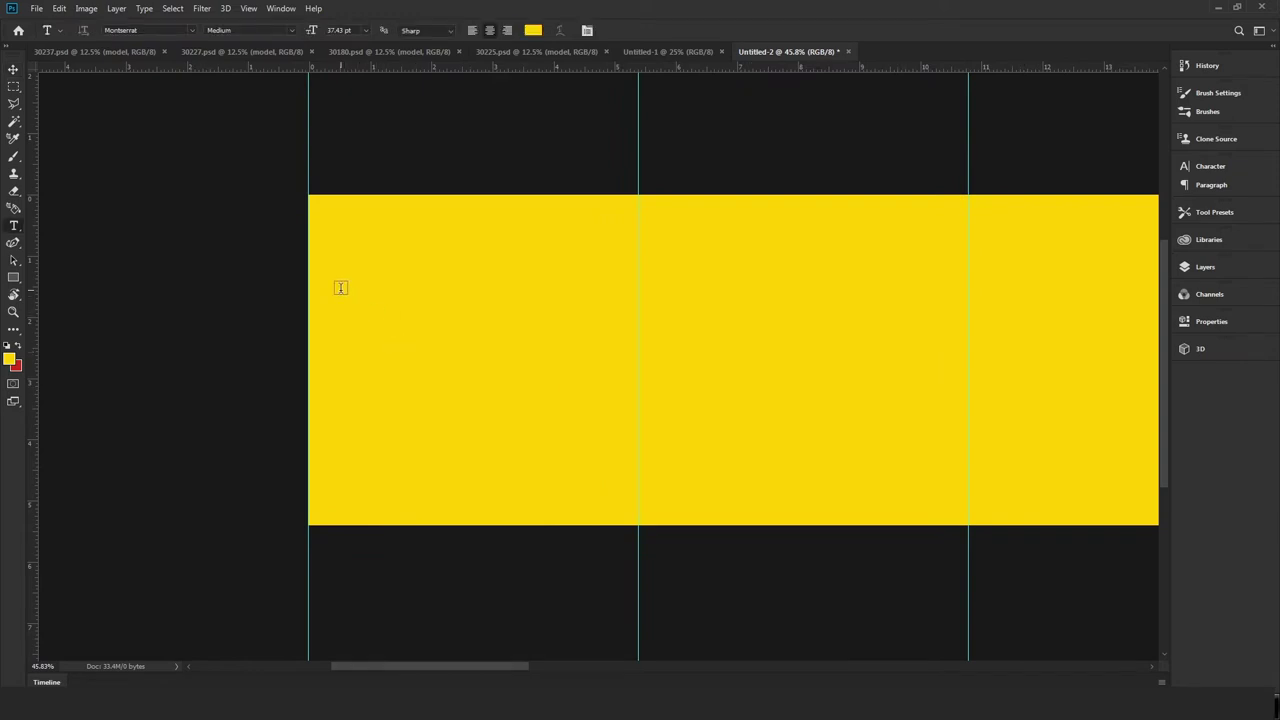
click(340, 275)
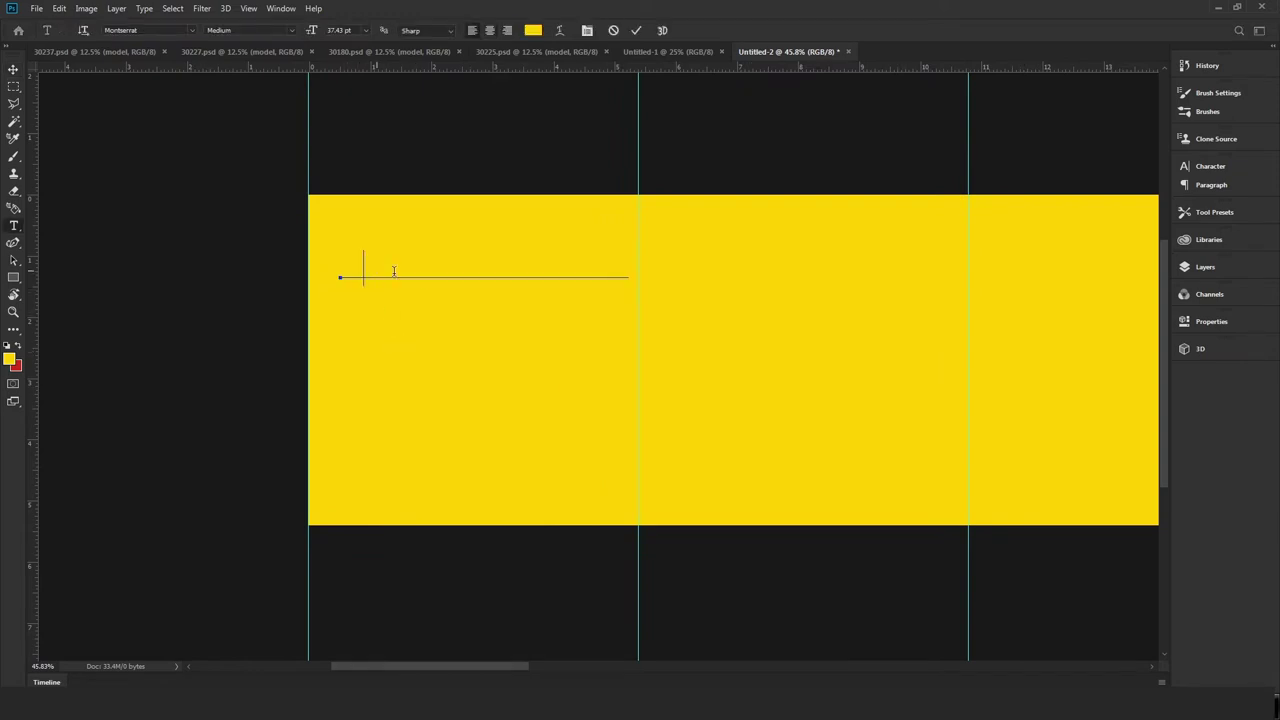
Set the text colour to black 000000 and type HEADLINE.
click(533, 31)
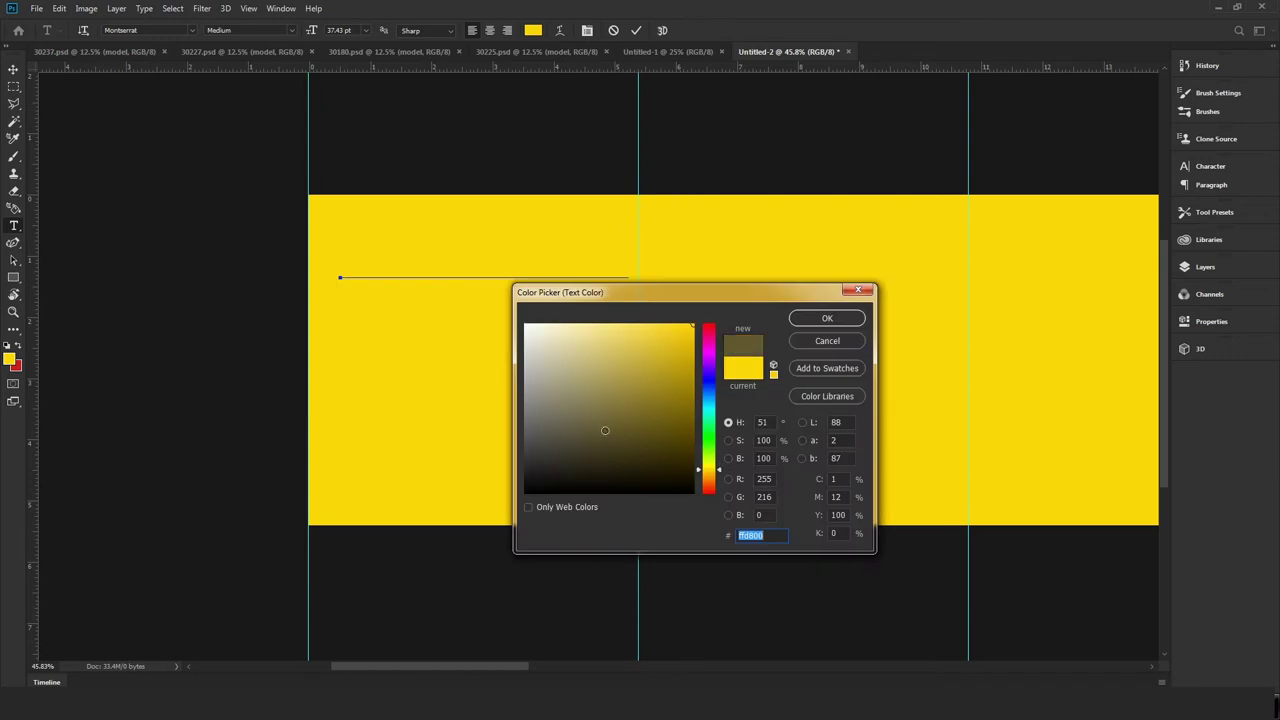
text(000000)
click(828, 318)
click(487, 275)
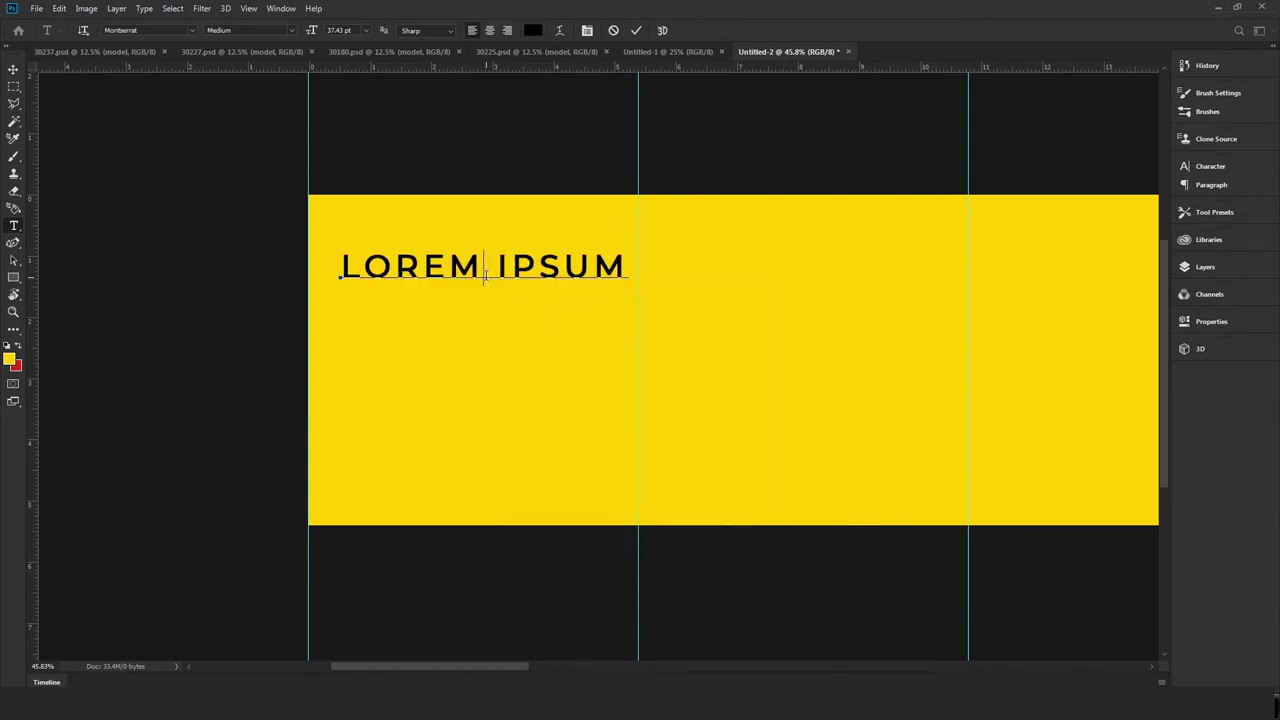
key(ctrl+a)
text(HEAD)
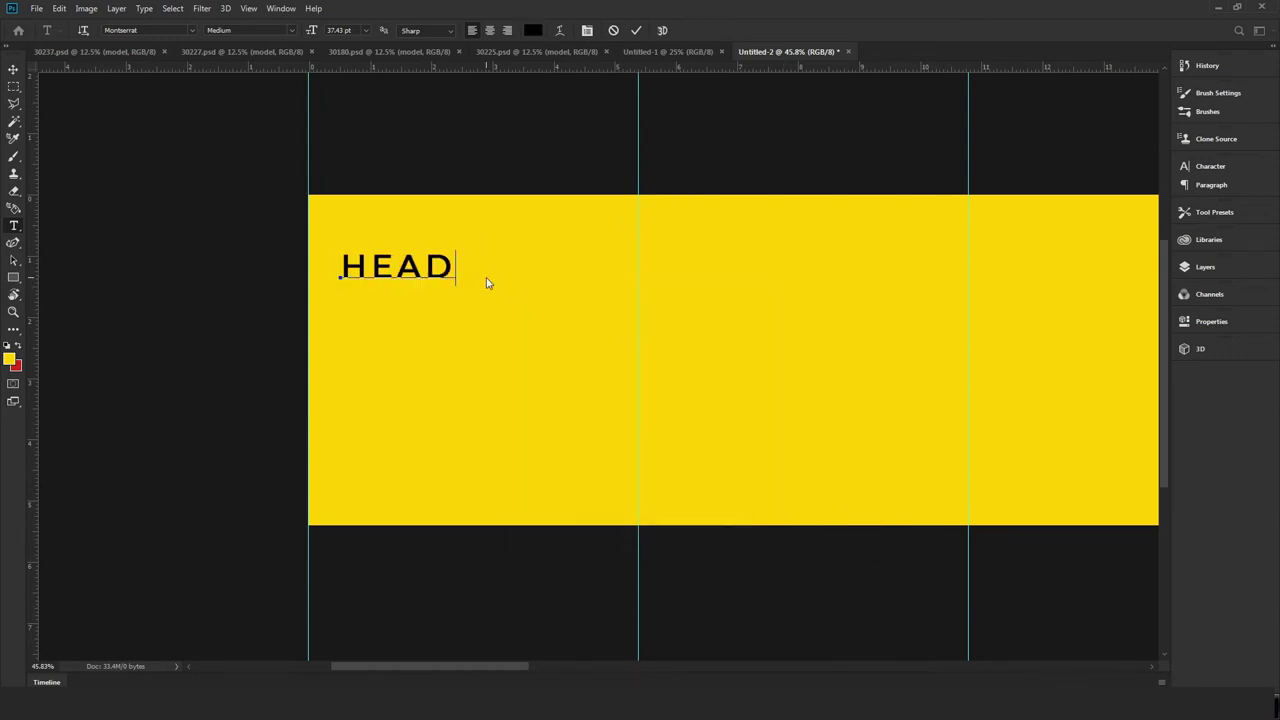
text(LINE)
click(13, 69)
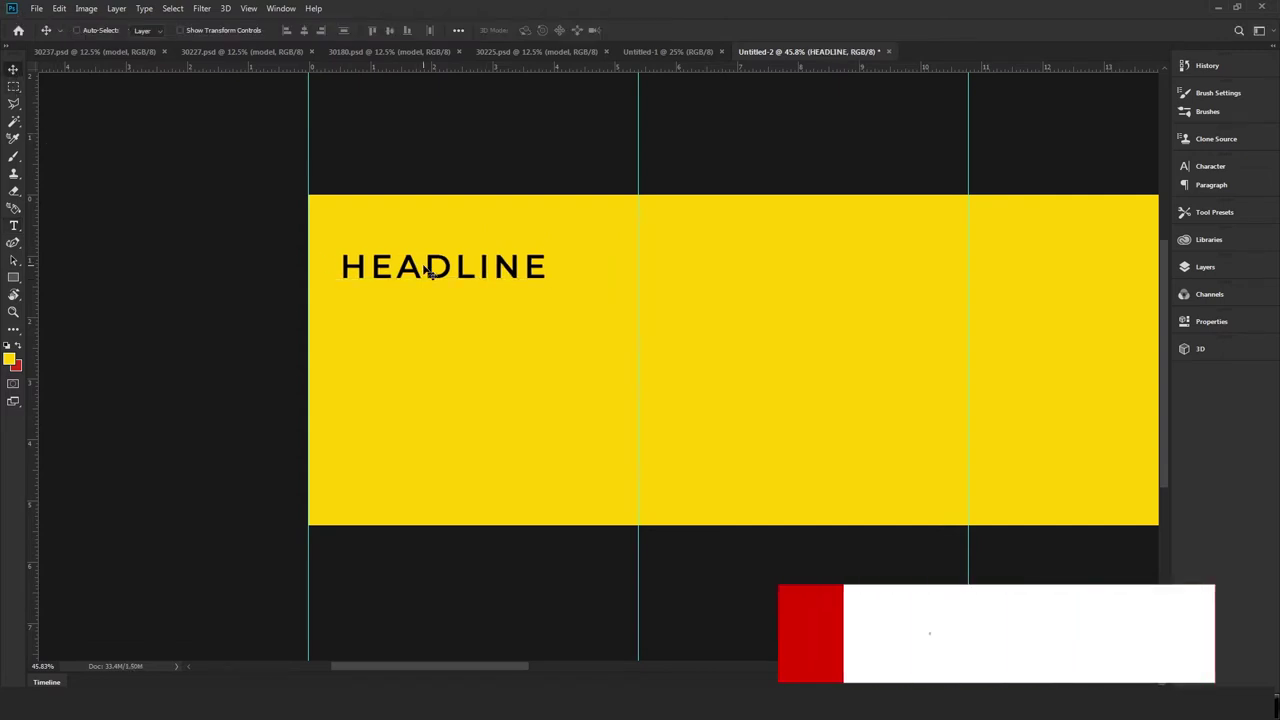
Lower HEADLINE slightly and drag a duplicate copy into the second panel.
drag(430, 270, 422, 305)
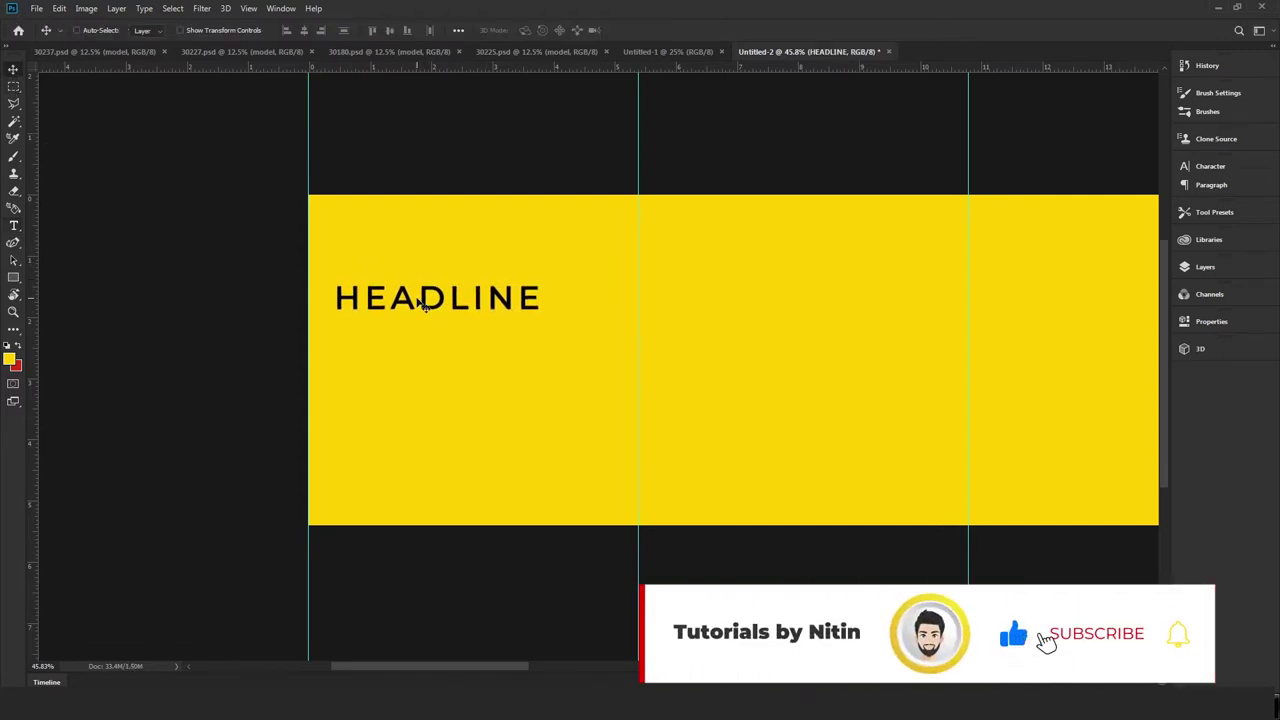
drag(450, 311, 829, 304)
drag(788, 350, 357, 351)
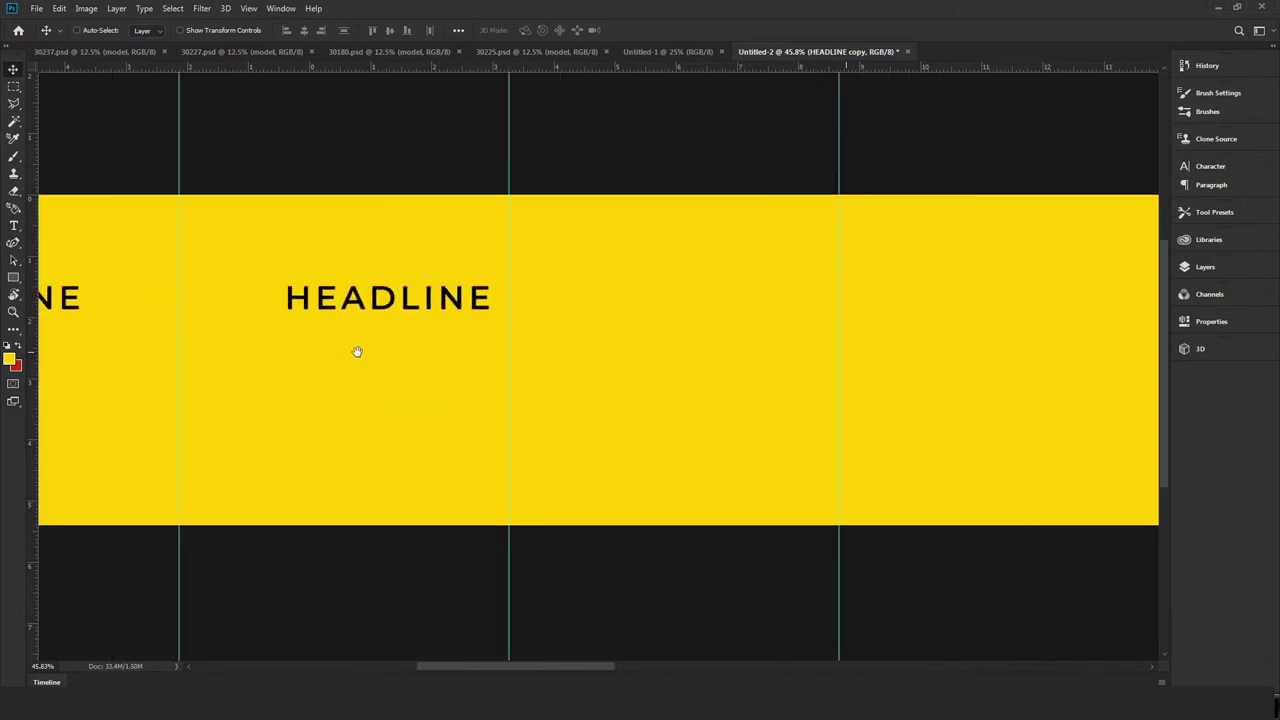
key(ctrl)
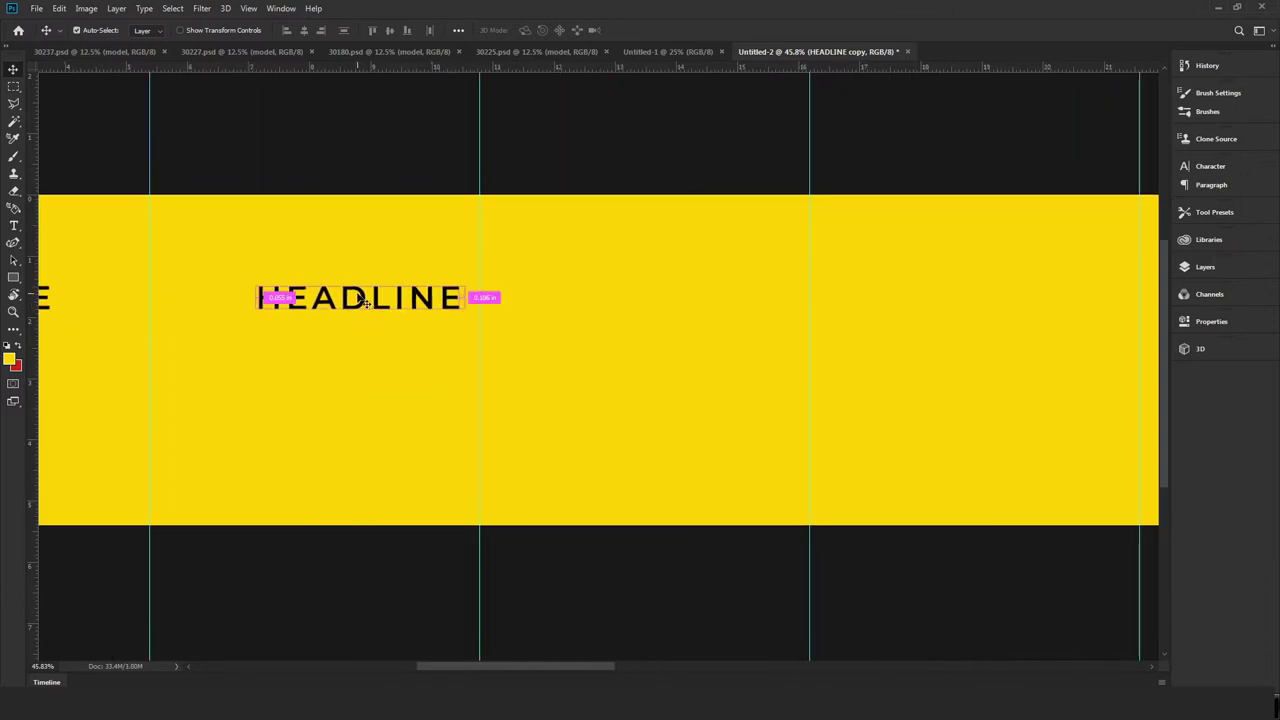
Duplicate the HEADLINE copy layer as HEADLINE copy 2 and move it into the third panel.
right_click(357, 293)
key(Escape)
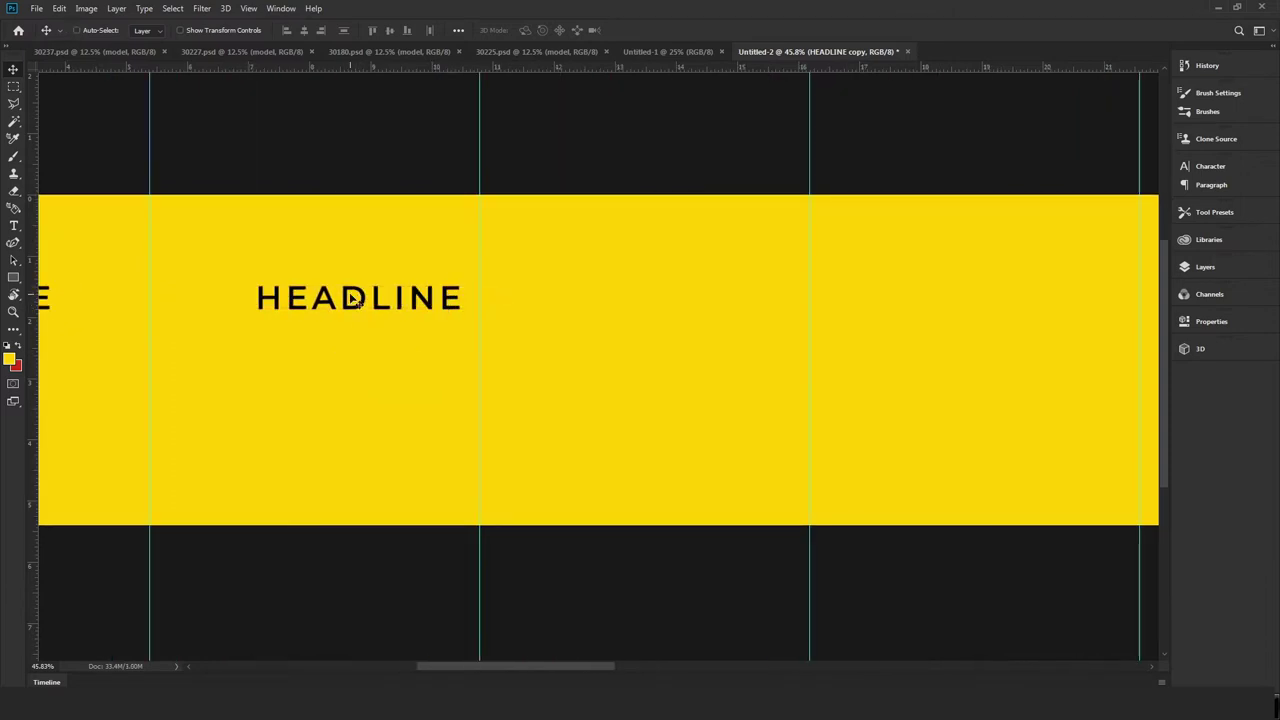
click(1248, 266)
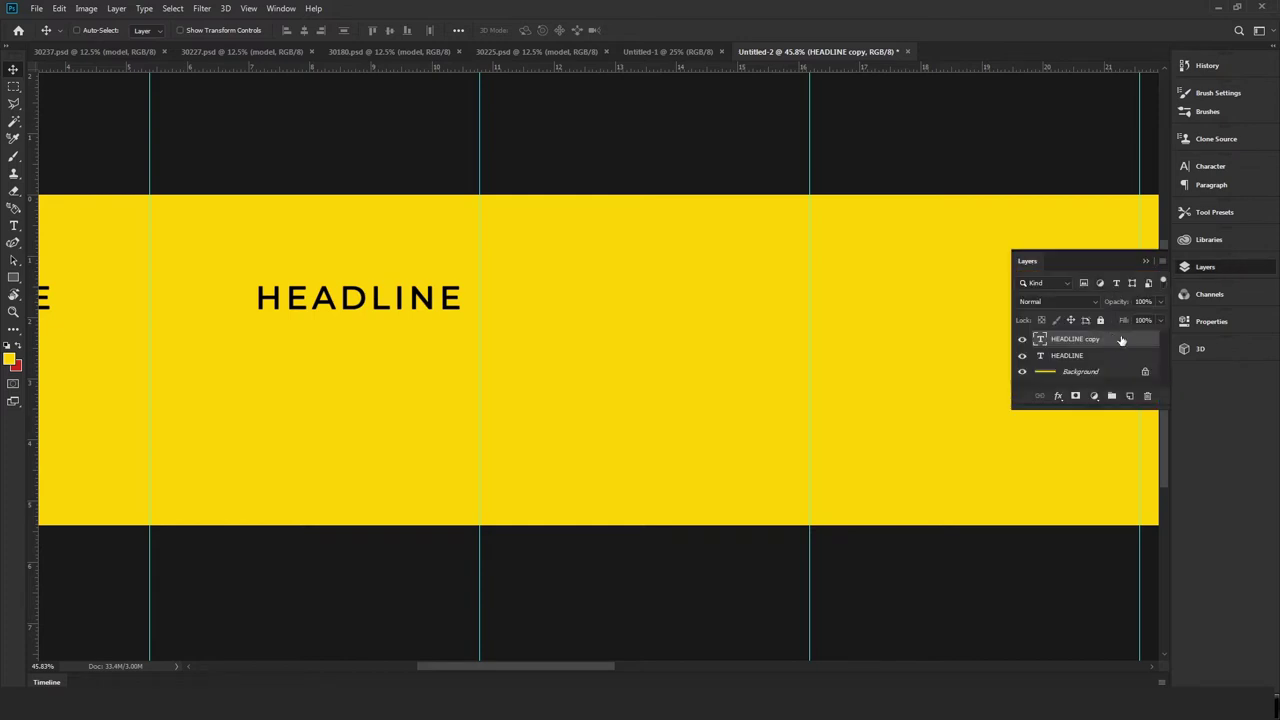
right_click(1121, 341)
click(990, 151)
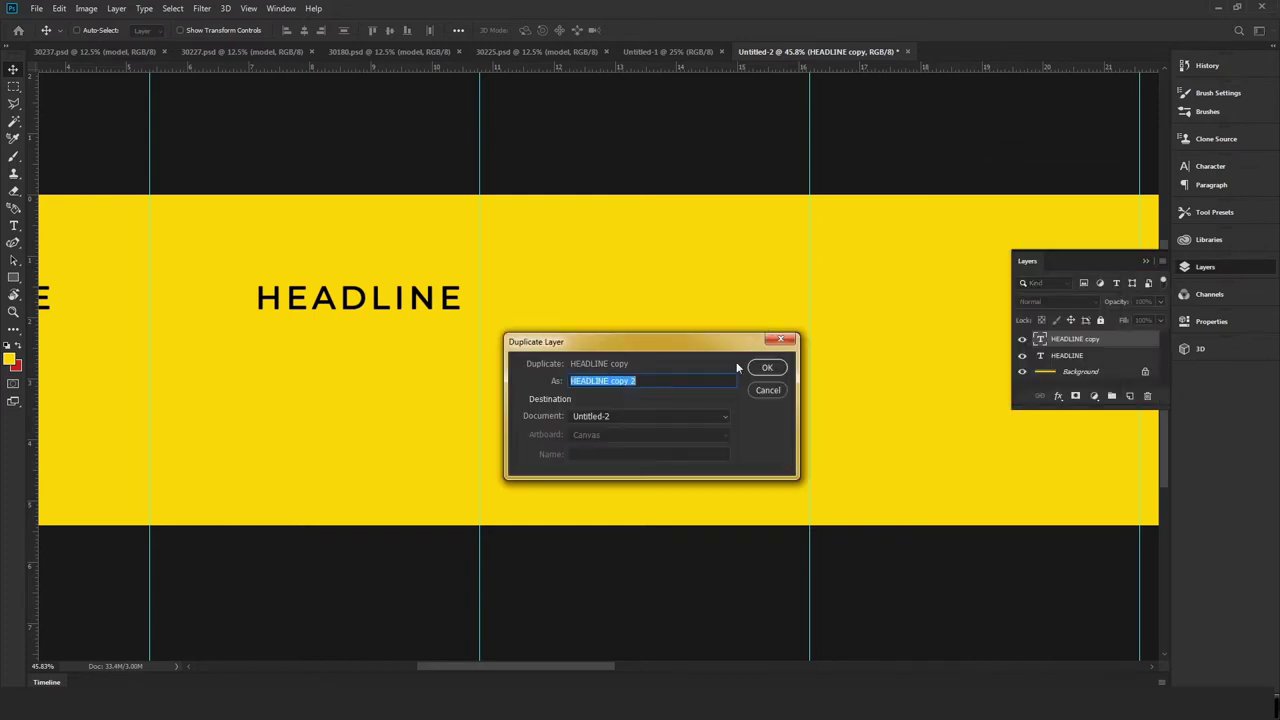
click(766, 367)
drag(420, 313, 744, 303)
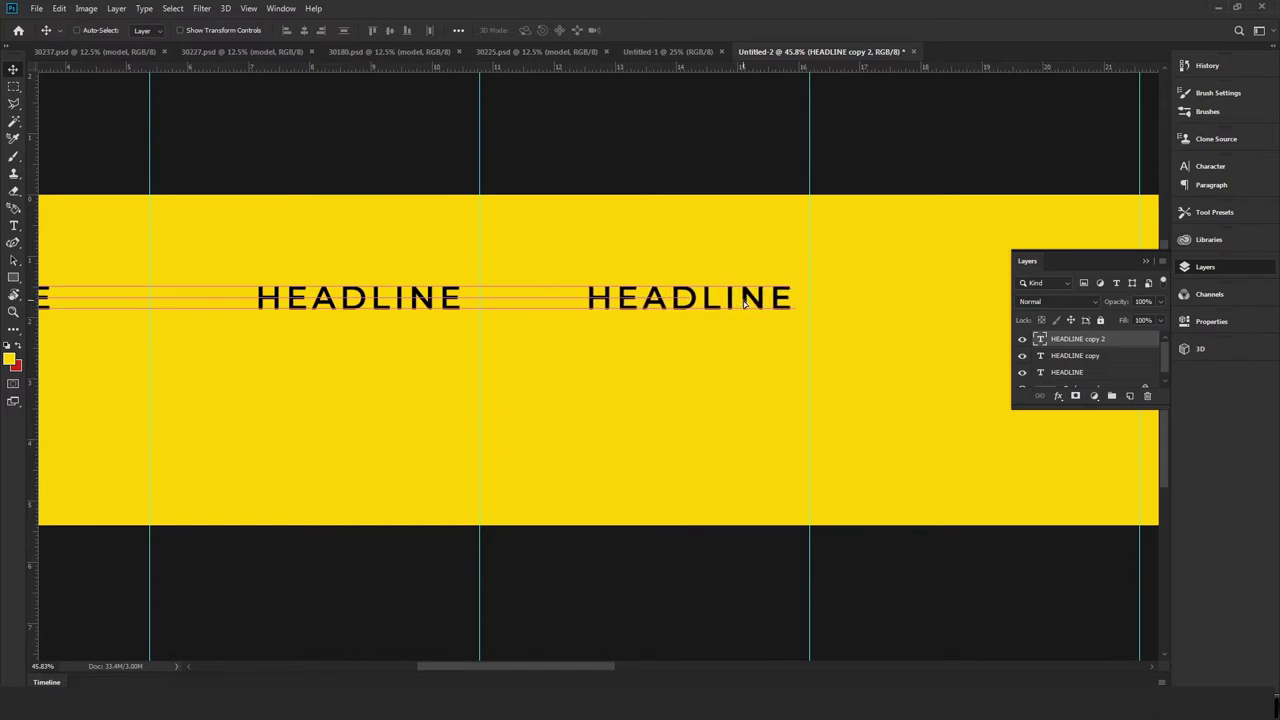
click(1146, 261)
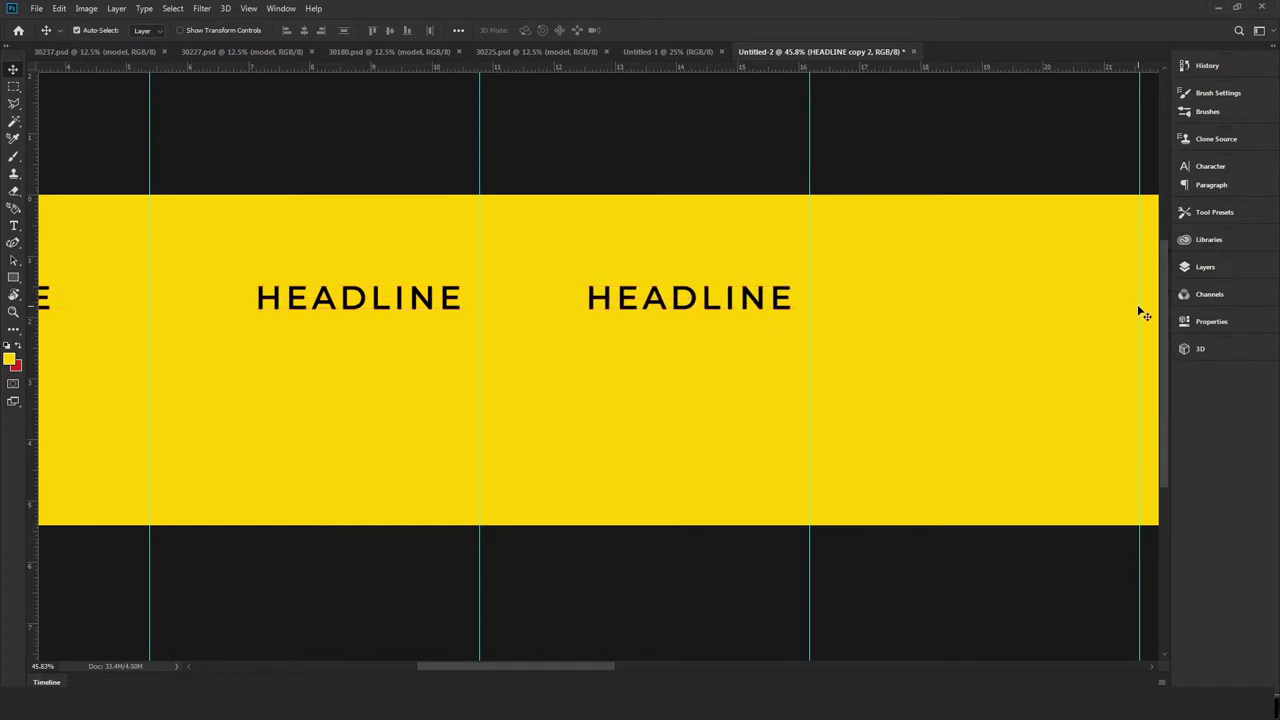
key(ctrl+minus)
key(ctrl+minus)
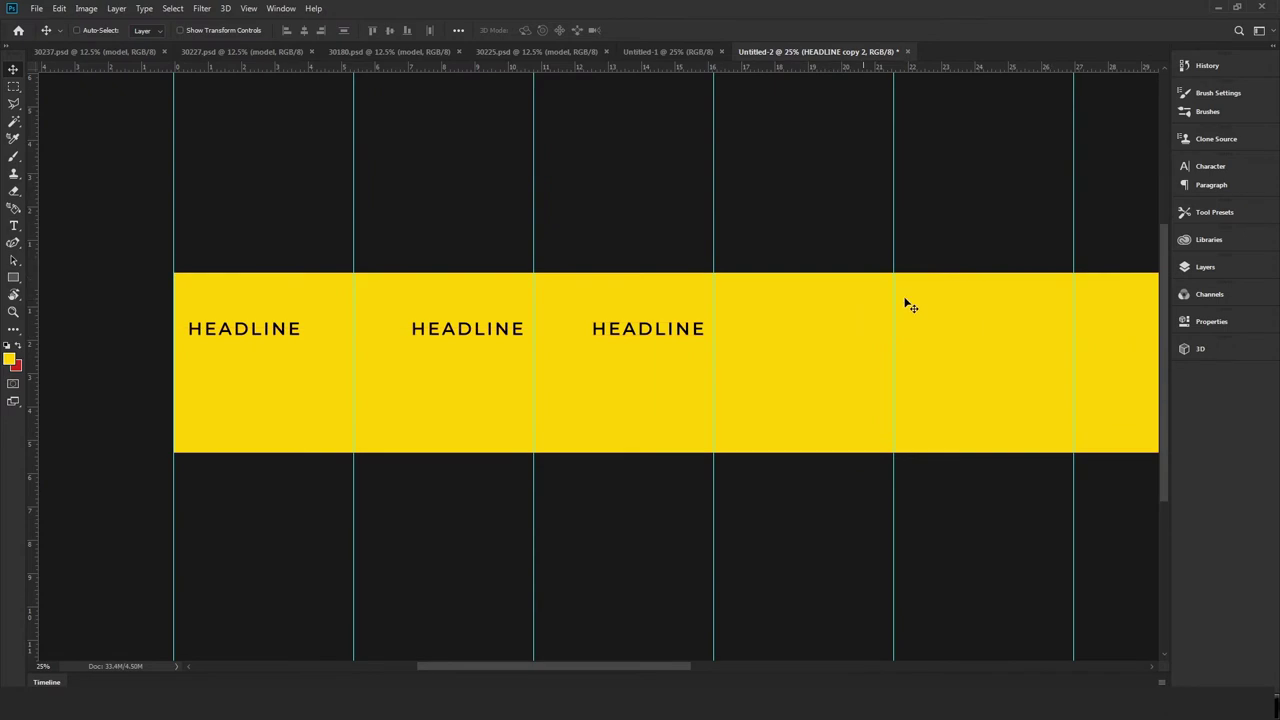
Drag the 30225.psd model into the banner and scale it to banner height in the first panel.
click(558, 50)
drag(617, 390, 305, 357)
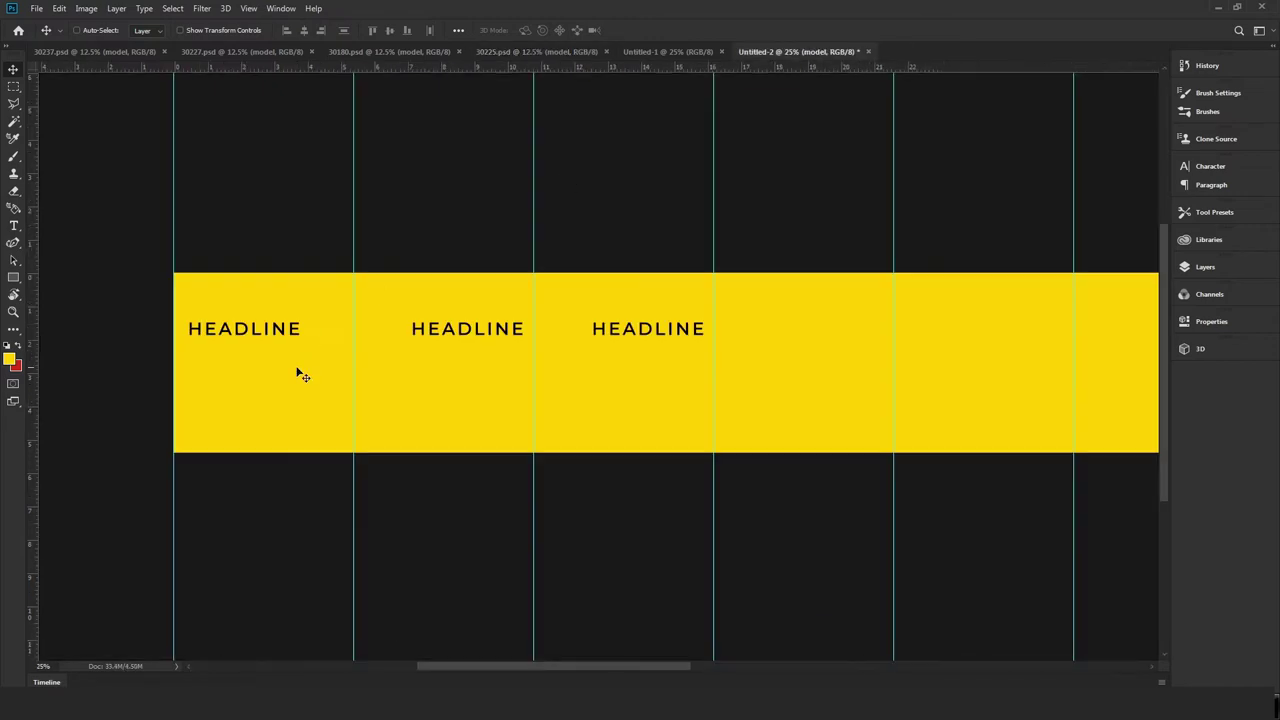
drag(305, 357, 395, 330)
key(ctrl+t)
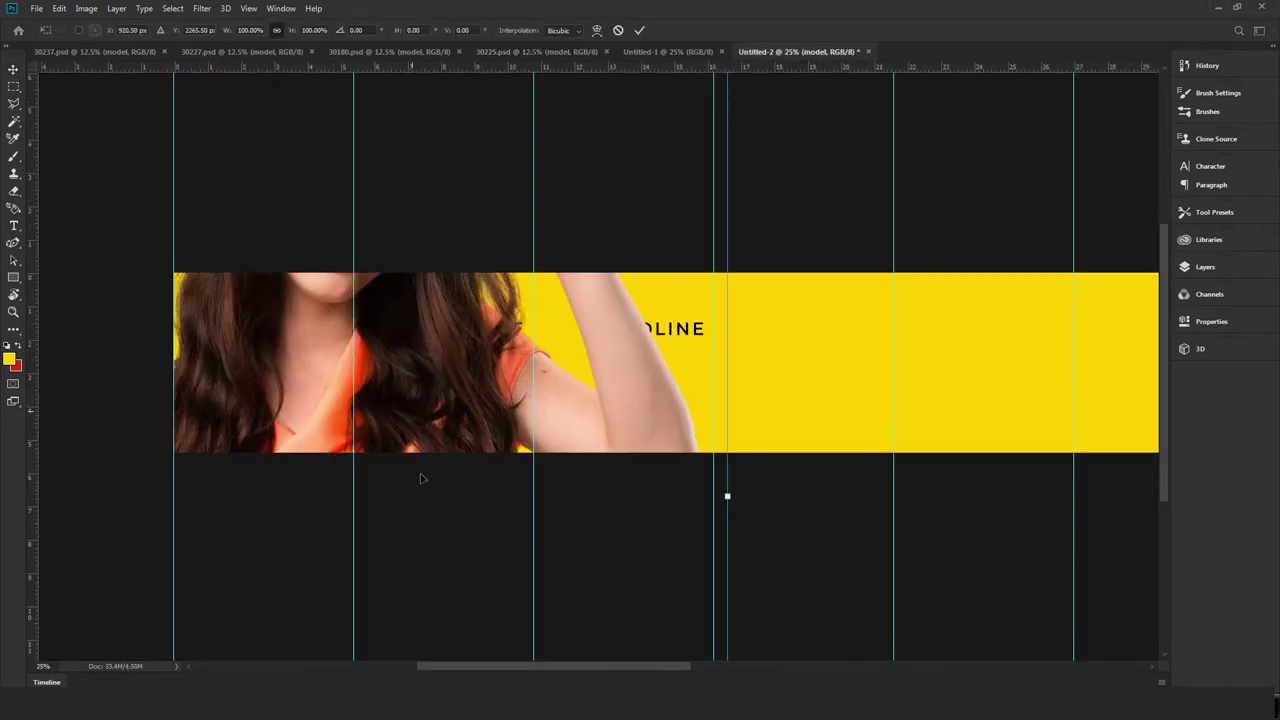
drag(424, 478, 727, 254)
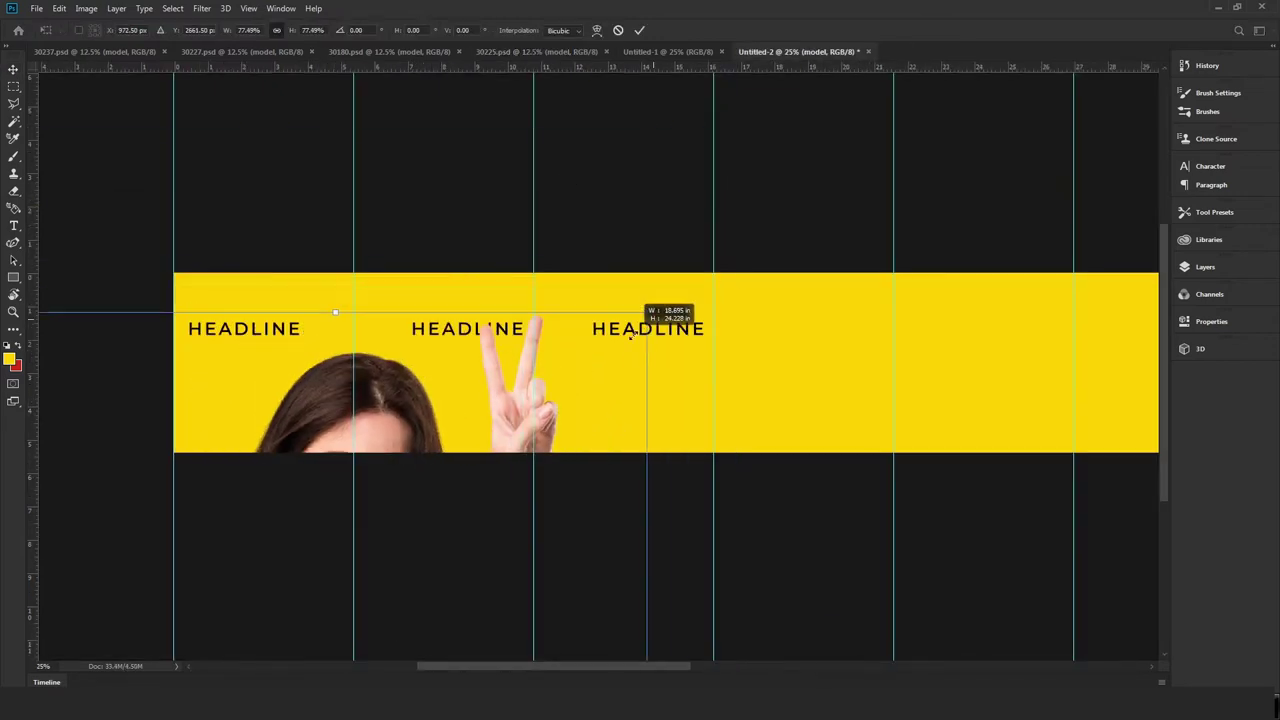
drag(737, 195, 466, 543)
drag(371, 580, 389, 186)
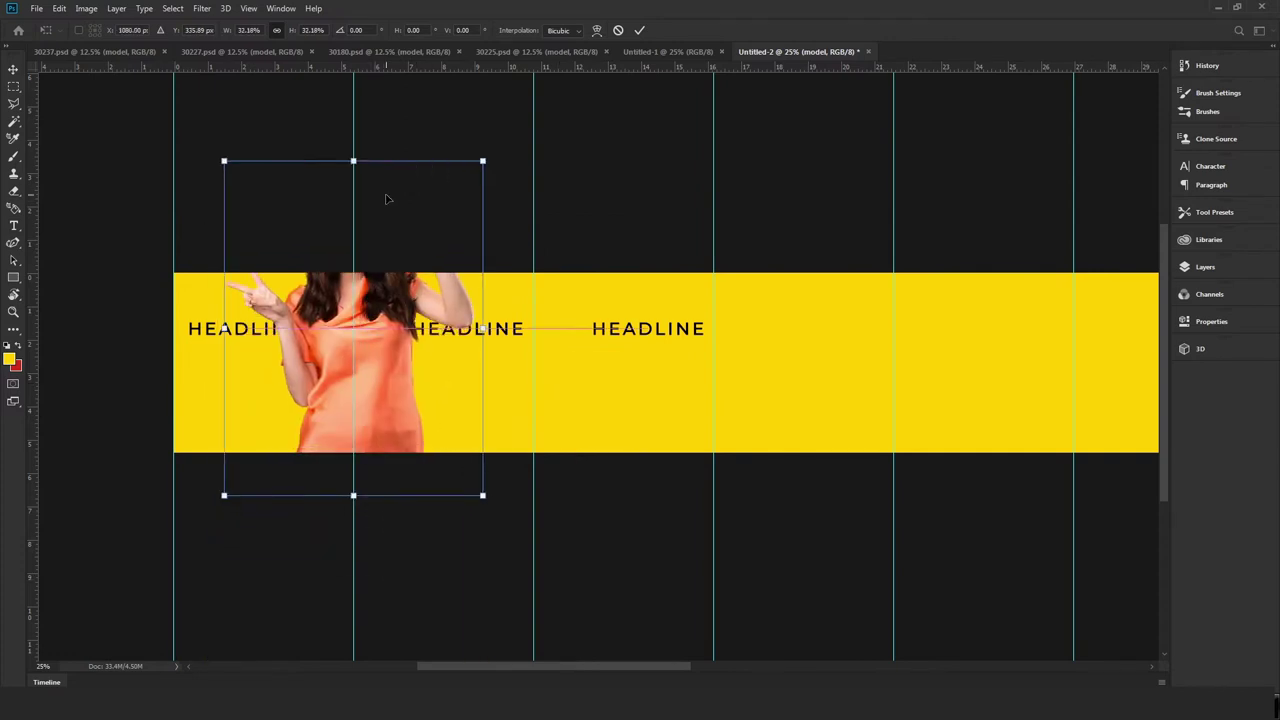
drag(224, 158, 280, 226)
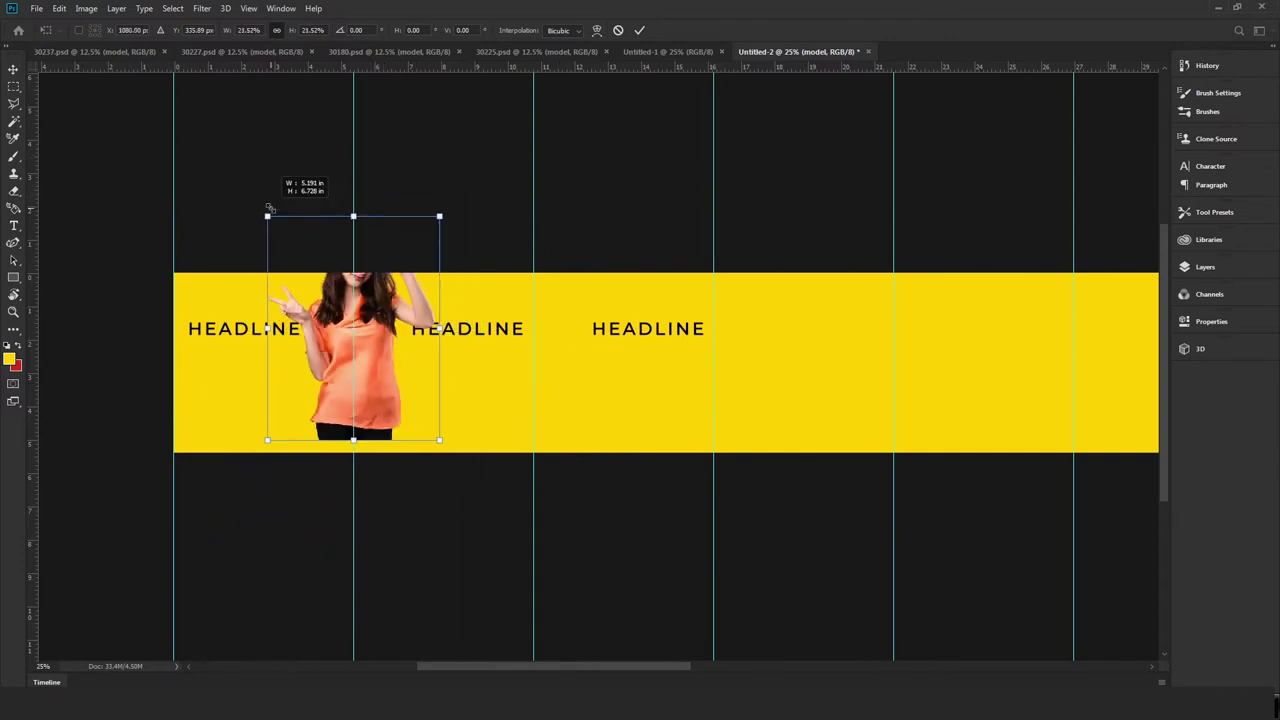
drag(367, 342, 363, 369)
drag(424, 265, 407, 286)
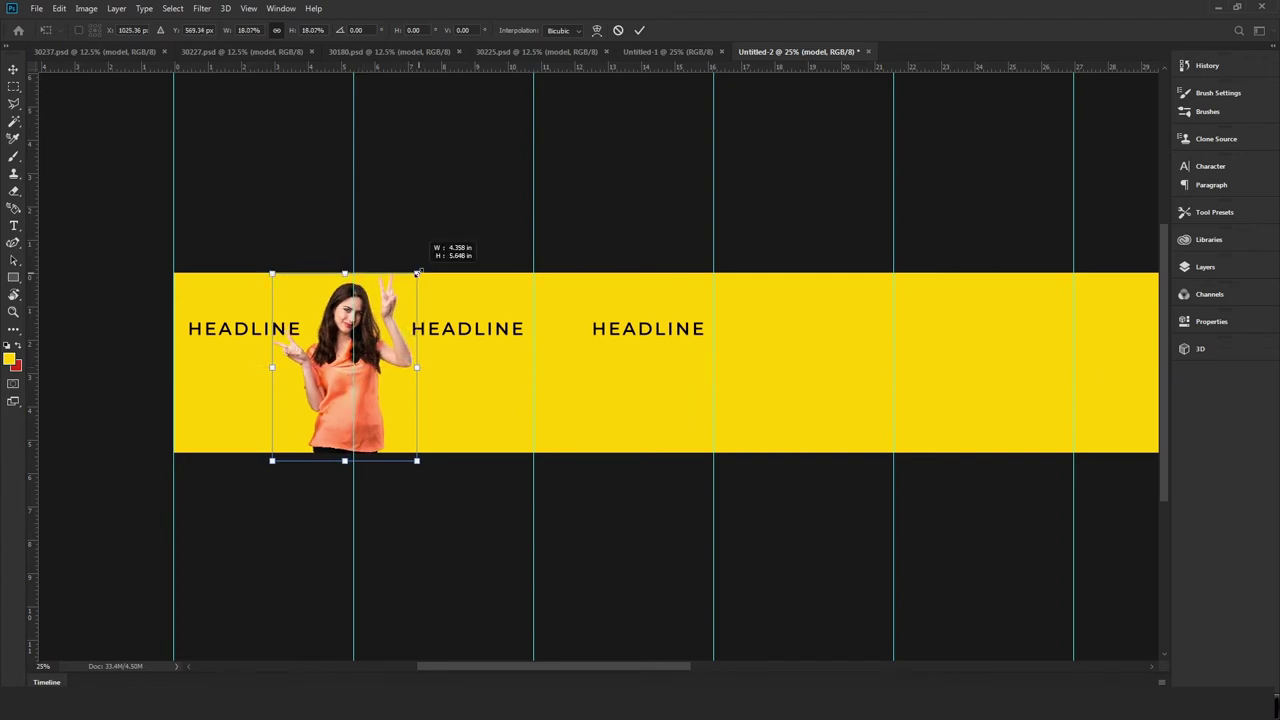
key(Return)
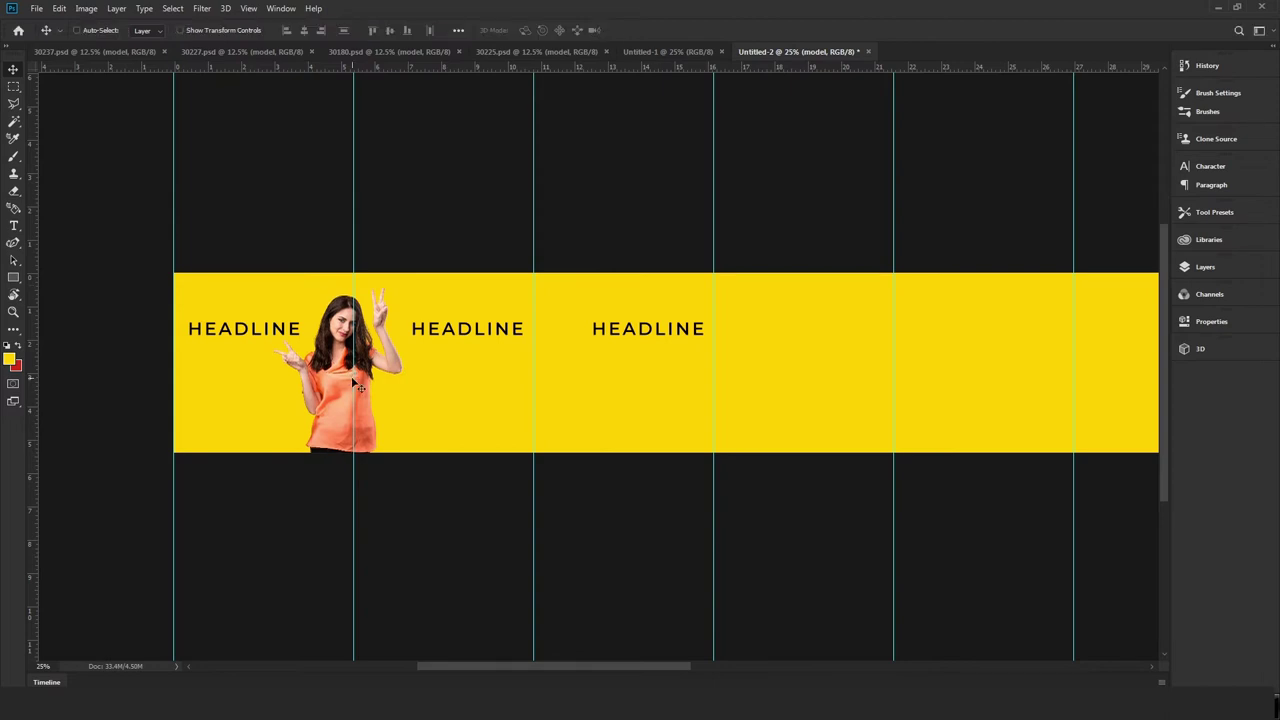
Bring the 30180.psd model into the banner, scaled to banner height in the second panel.
drag(352, 378, 360, 377)
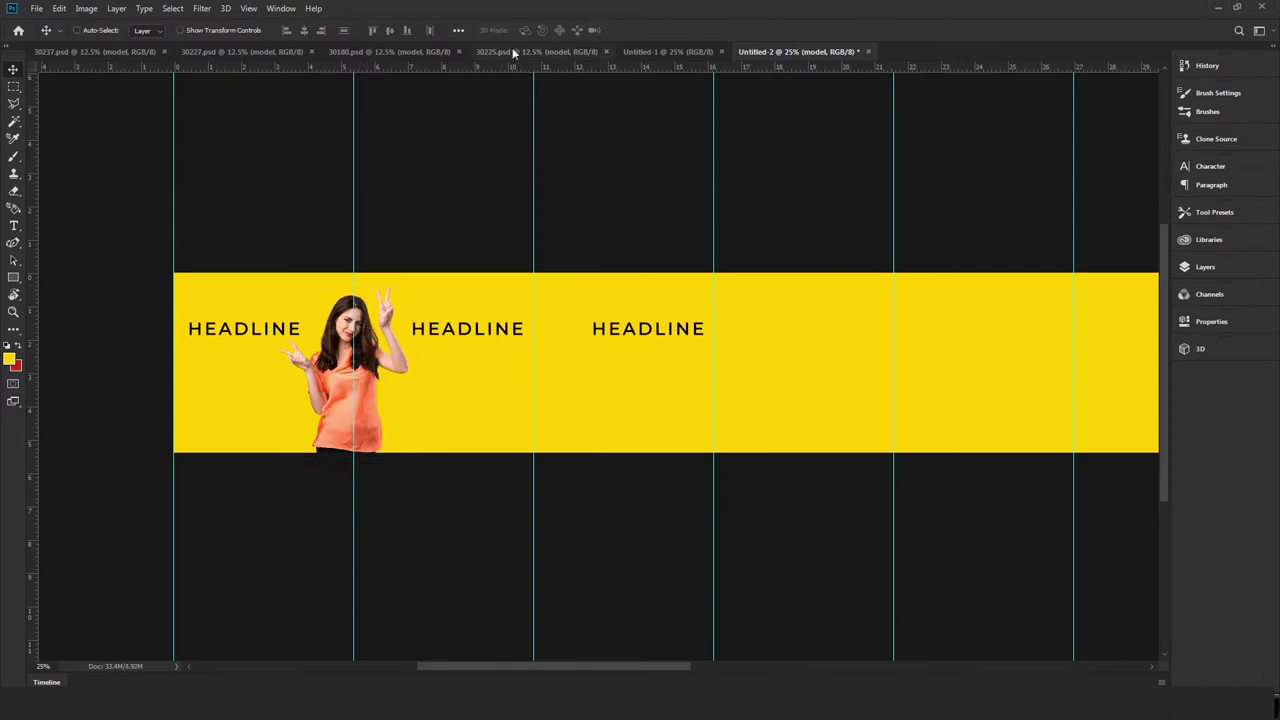
click(368, 46)
drag(576, 297, 546, 412)
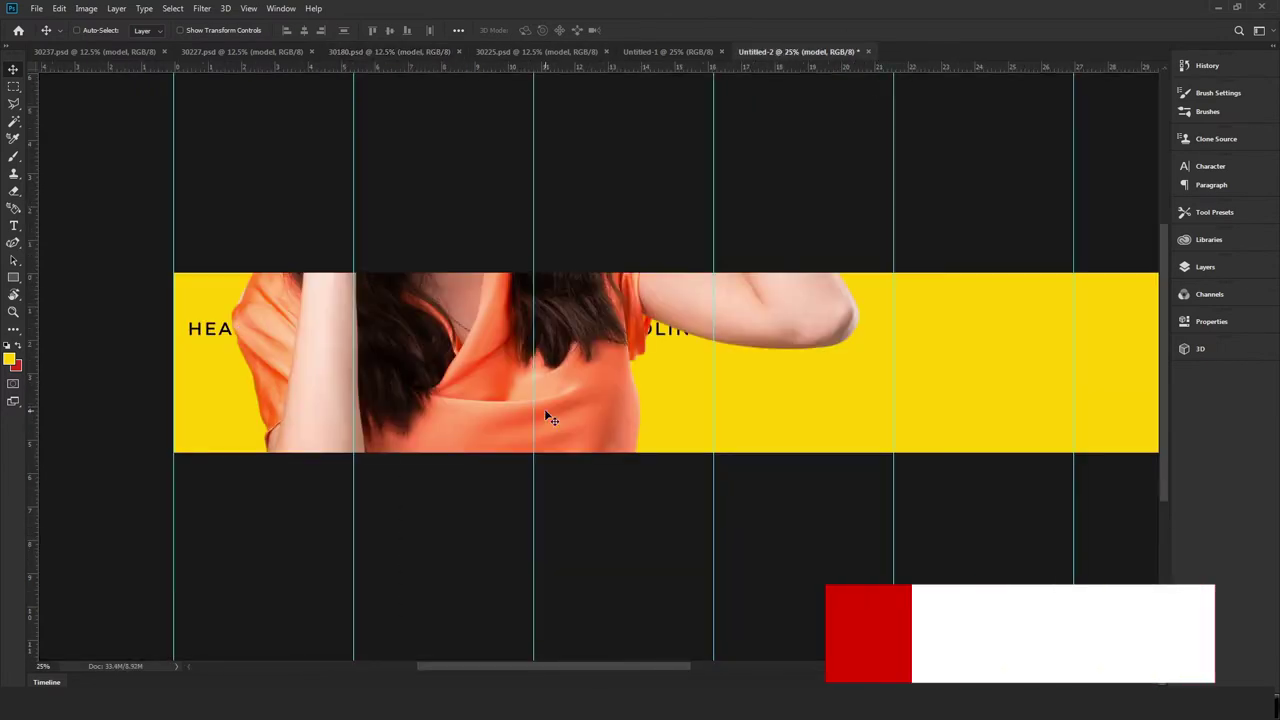
key(ctrl+t)
drag(547, 388, 622, 544)
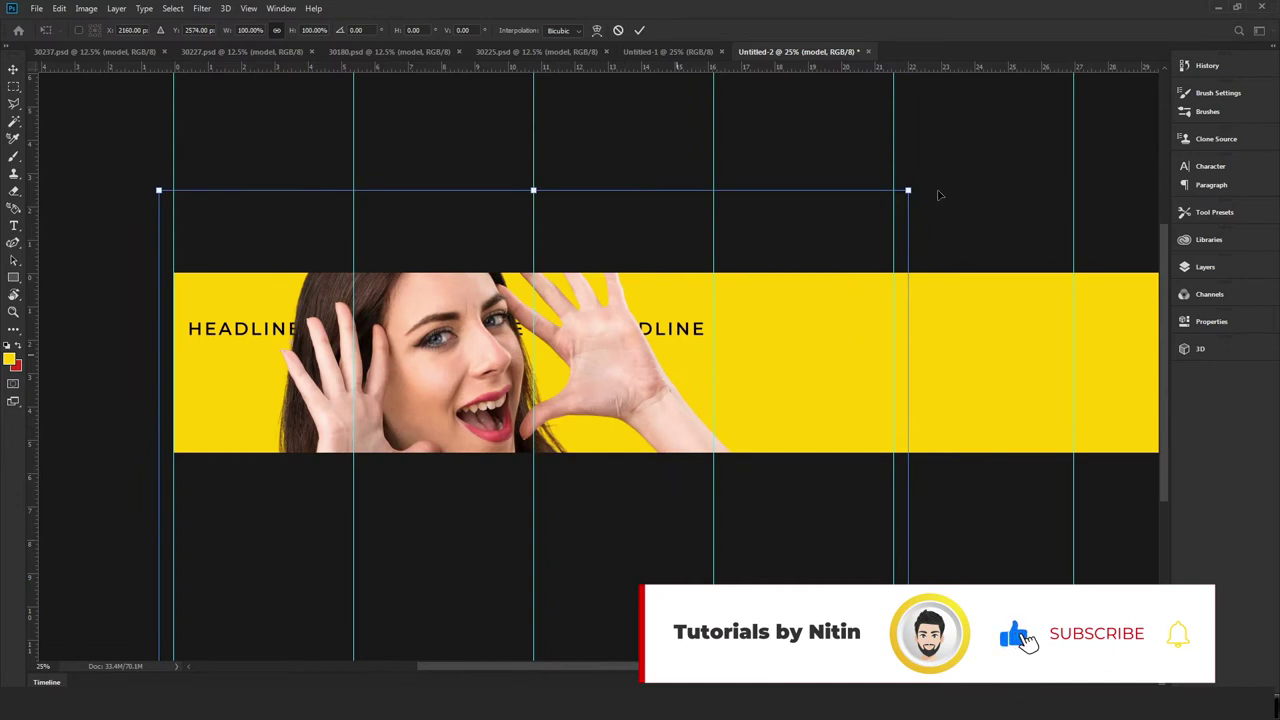
mouse_move(907, 189)
mouse_down()
mouse_move(711, 386)
mouse_move(600, 595)
mouse_move(573, 266)
mouse_move(580, 294)
mouse_up()
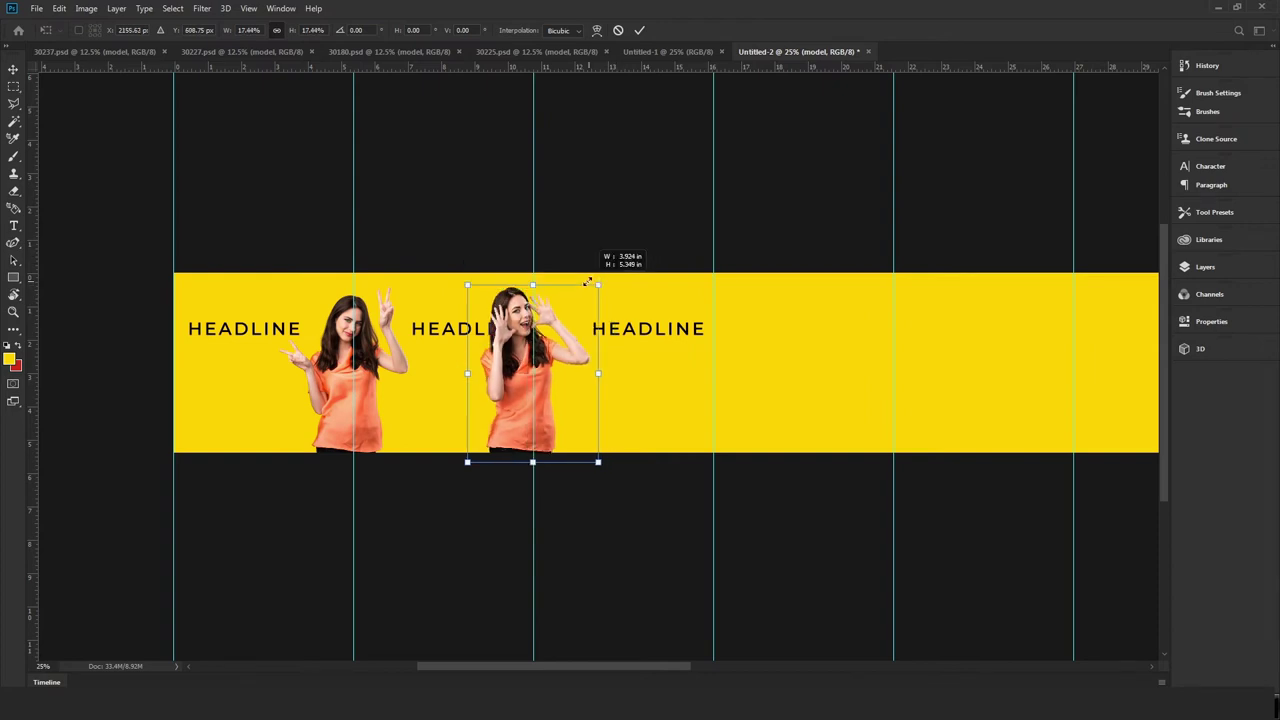
drag(614, 263, 580, 307)
drag(550, 384, 565, 385)
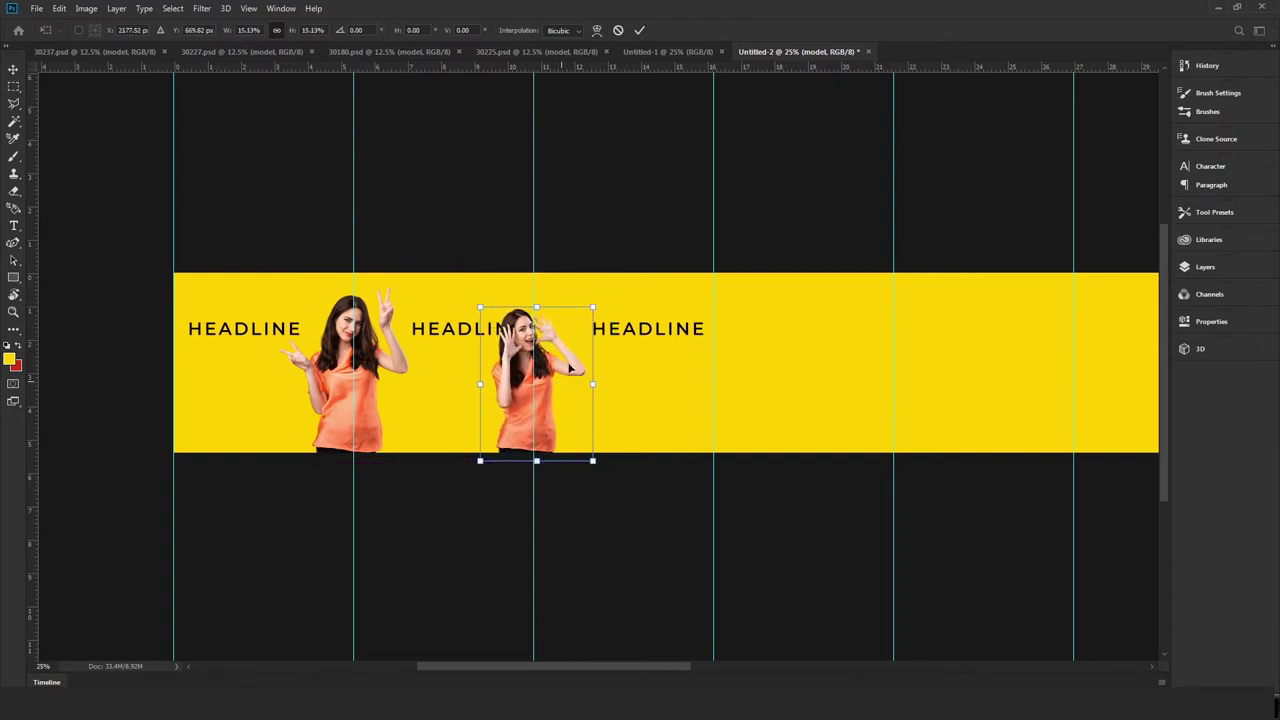
drag(594, 303, 590, 302)
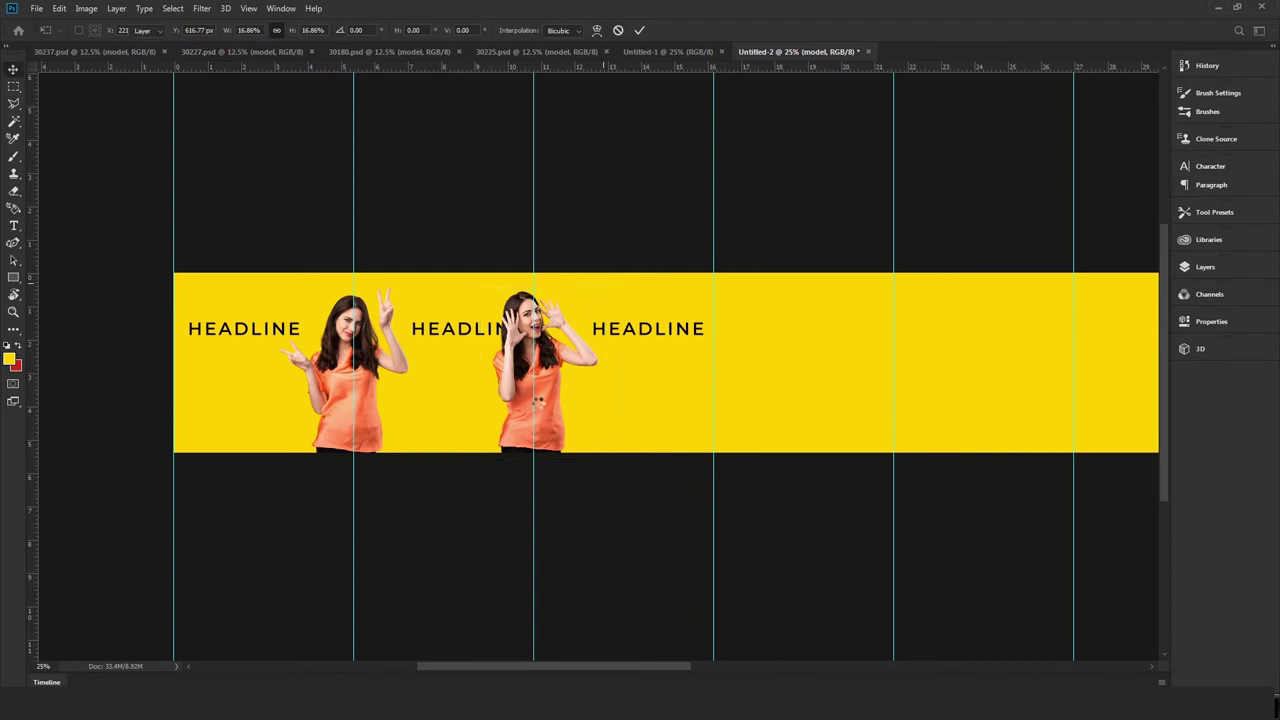
key(Return)
drag(536, 402, 537, 404)
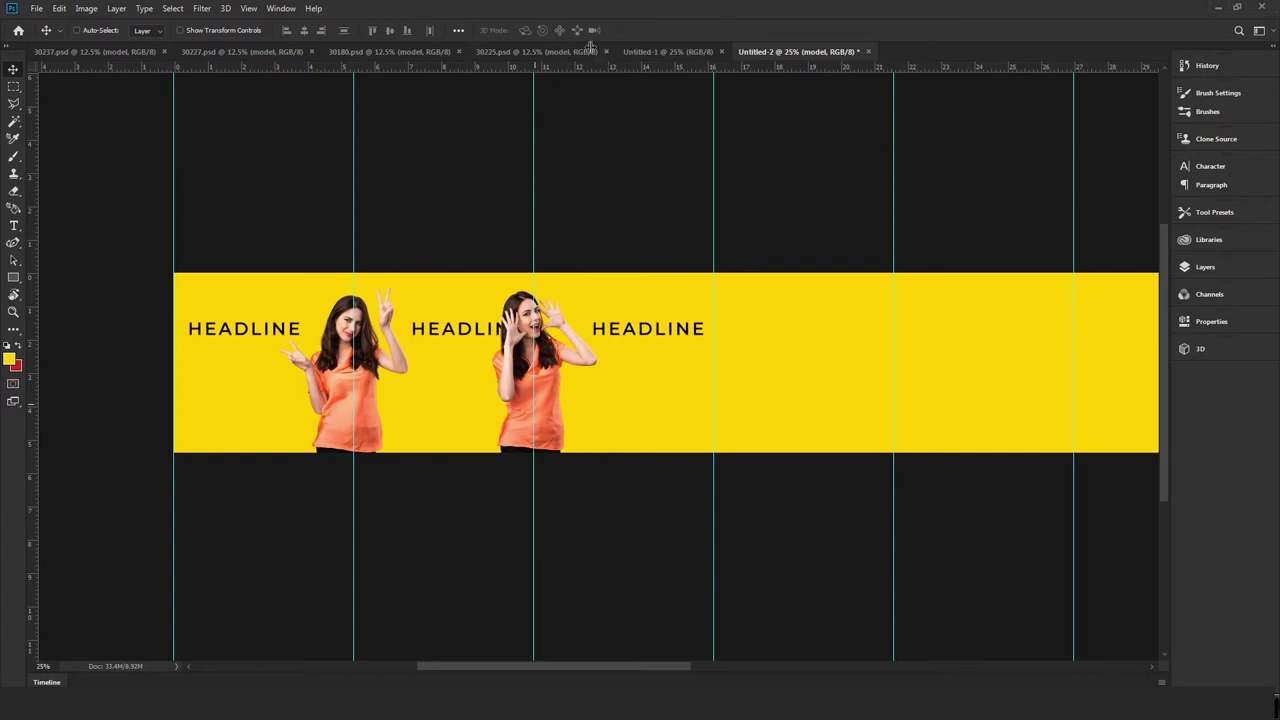
Bring the 30227.psd heart-hands model into the banner, scaled into the third panel.
click(242, 51)
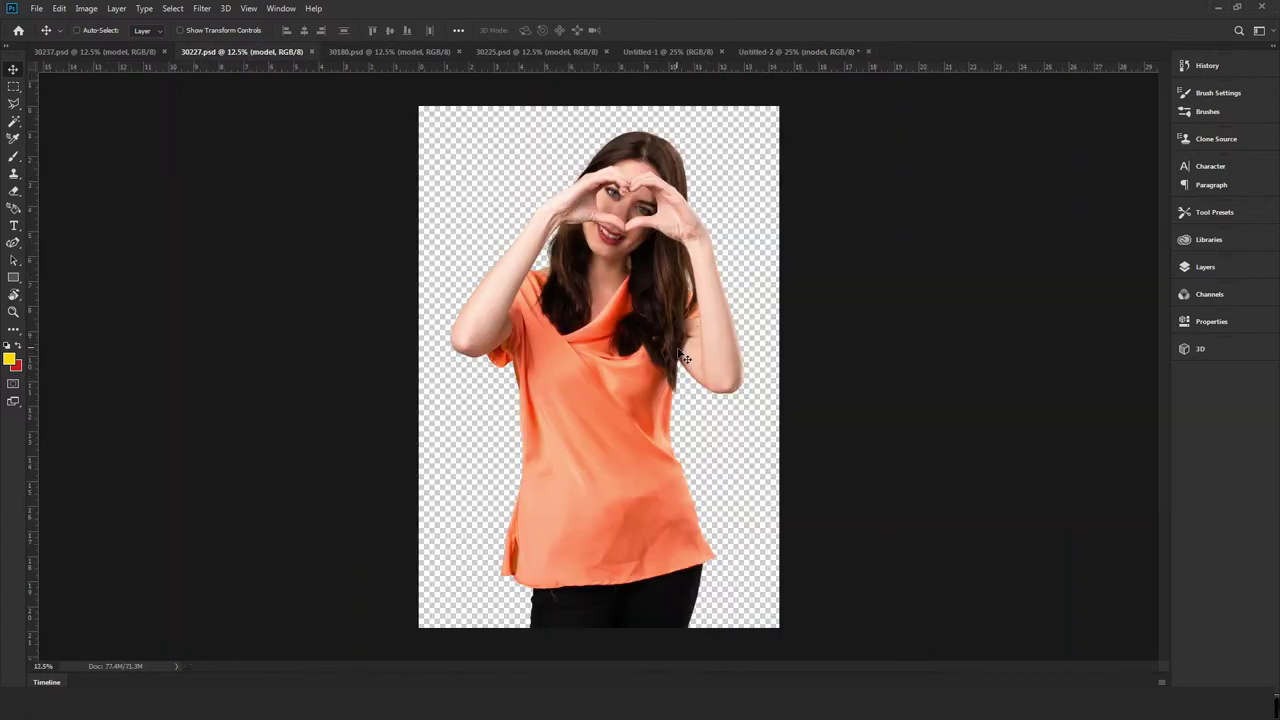
mouse_move(684, 356)
mouse_down()
mouse_move(828, 64)
mouse_move(736, 390)
mouse_up()
key(ctrl+t)
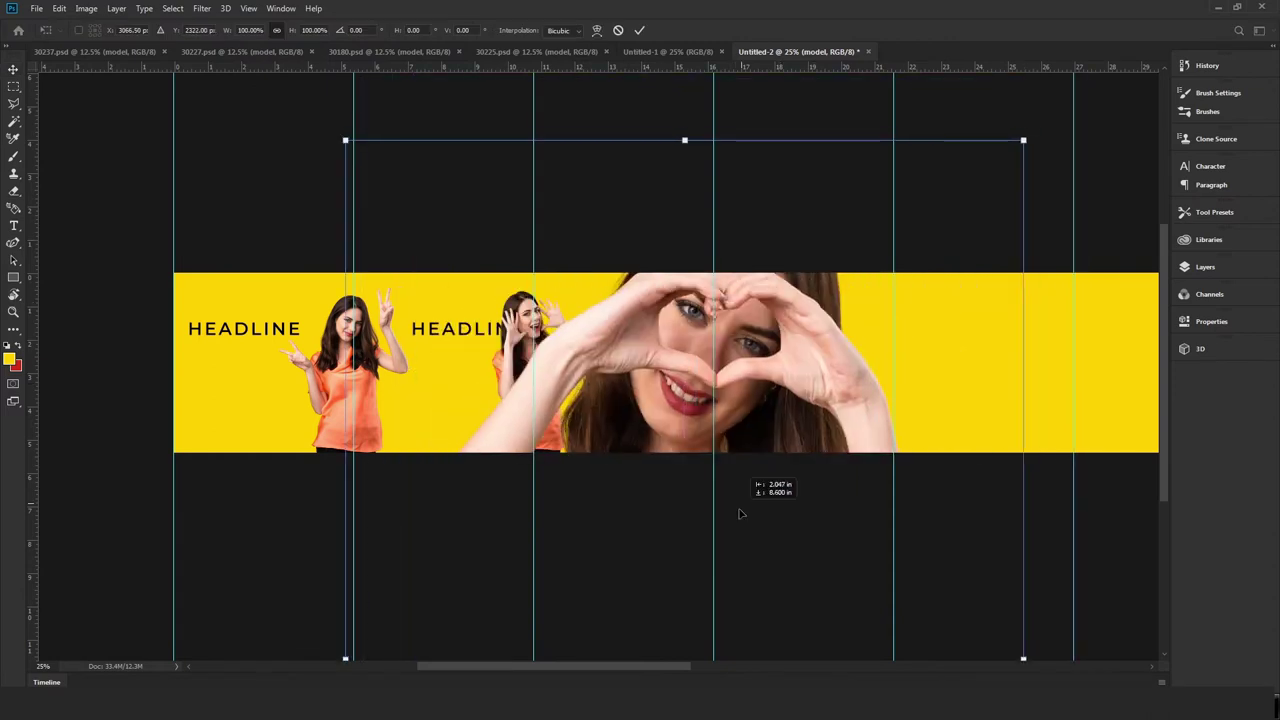
mouse_move(1023, 142)
mouse_down()
mouse_move(706, 616)
mouse_move(756, 295)
mouse_move(777, 283)
mouse_up()
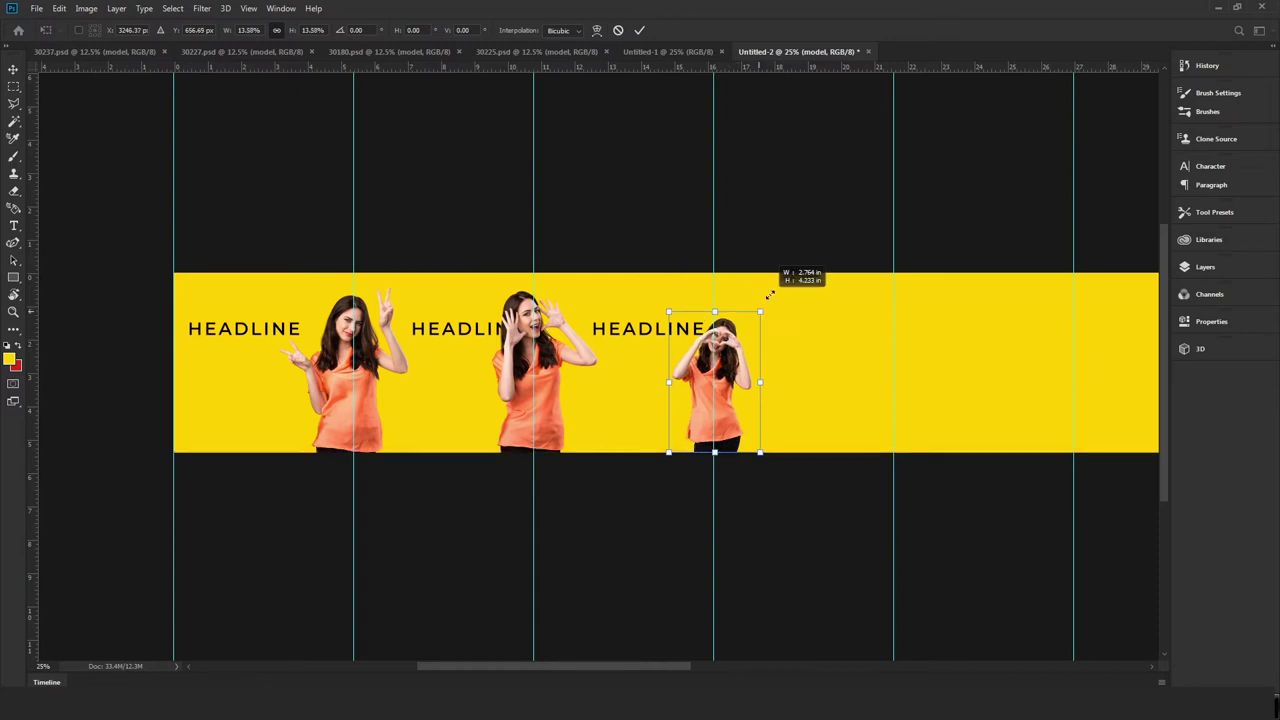
key(Return)
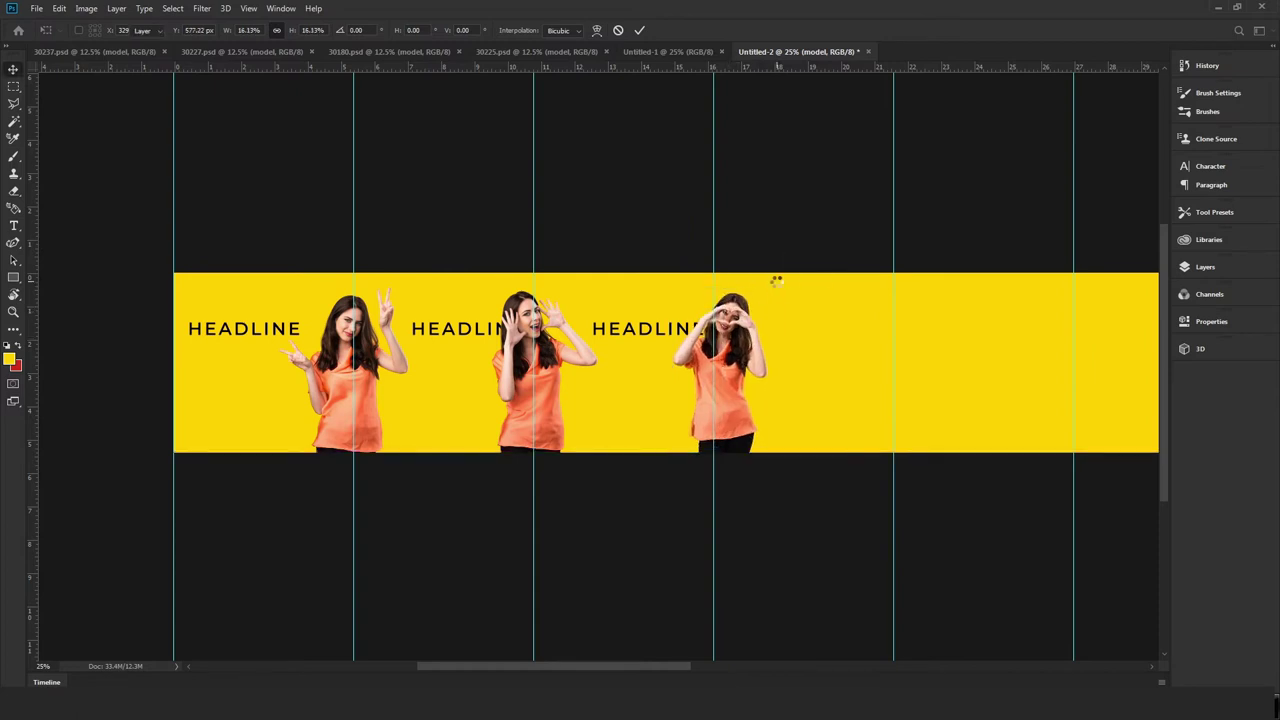
Bring the 30237.psd megaphone model into the banner, scaled into the fourth panel.
click(130, 51)
drag(632, 256, 886, 384)
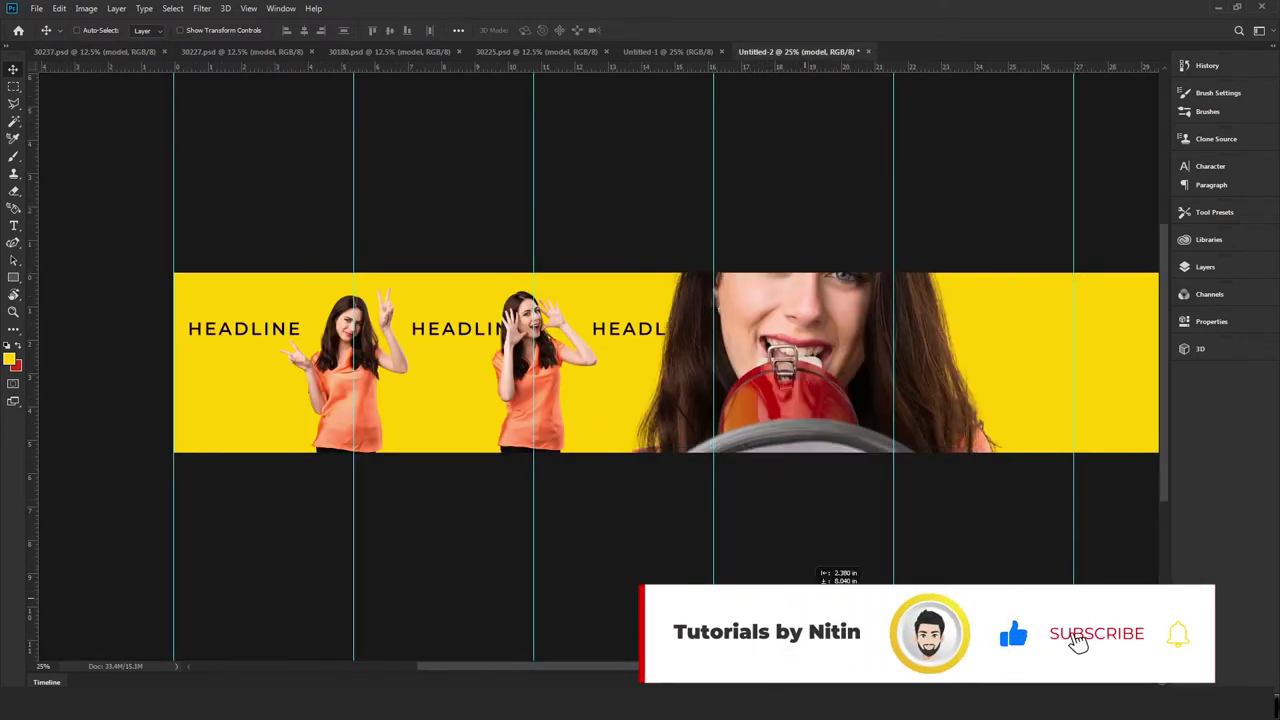
drag(886, 384, 855, 462)
key(ctrl+t)
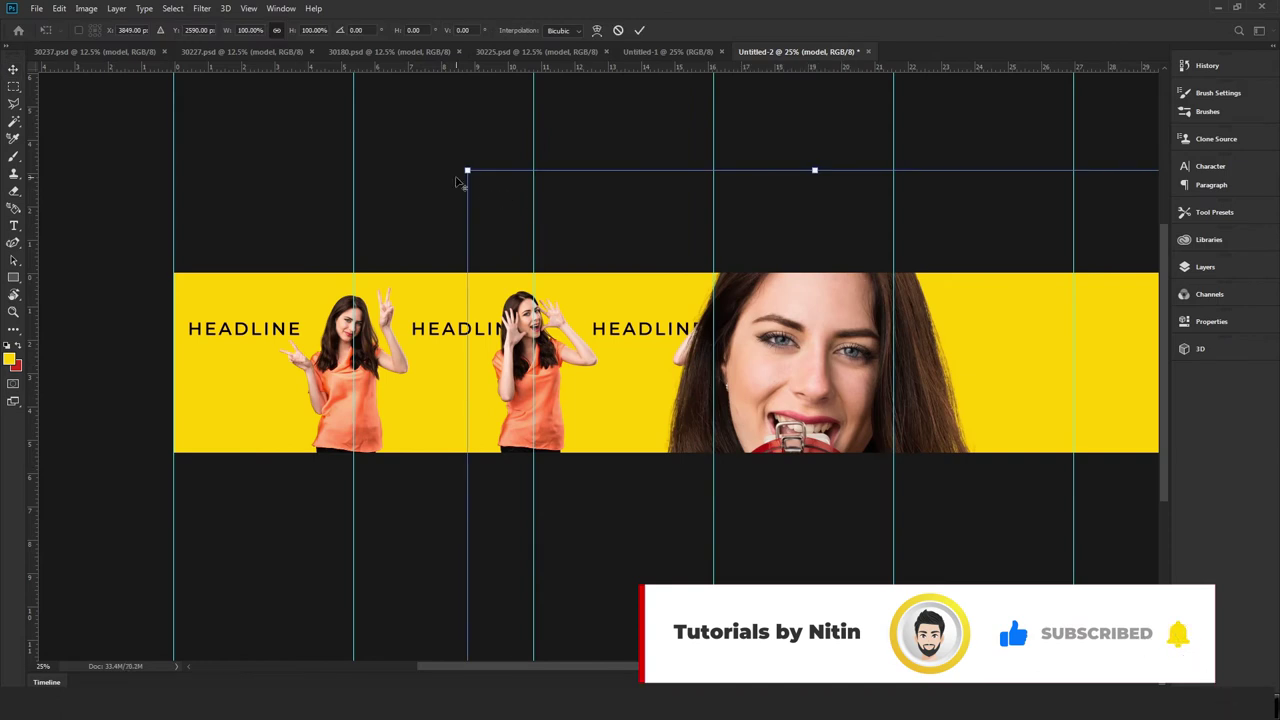
mouse_move(467, 170)
mouse_down()
mouse_move(938, 298)
mouse_move(951, 285)
mouse_up()
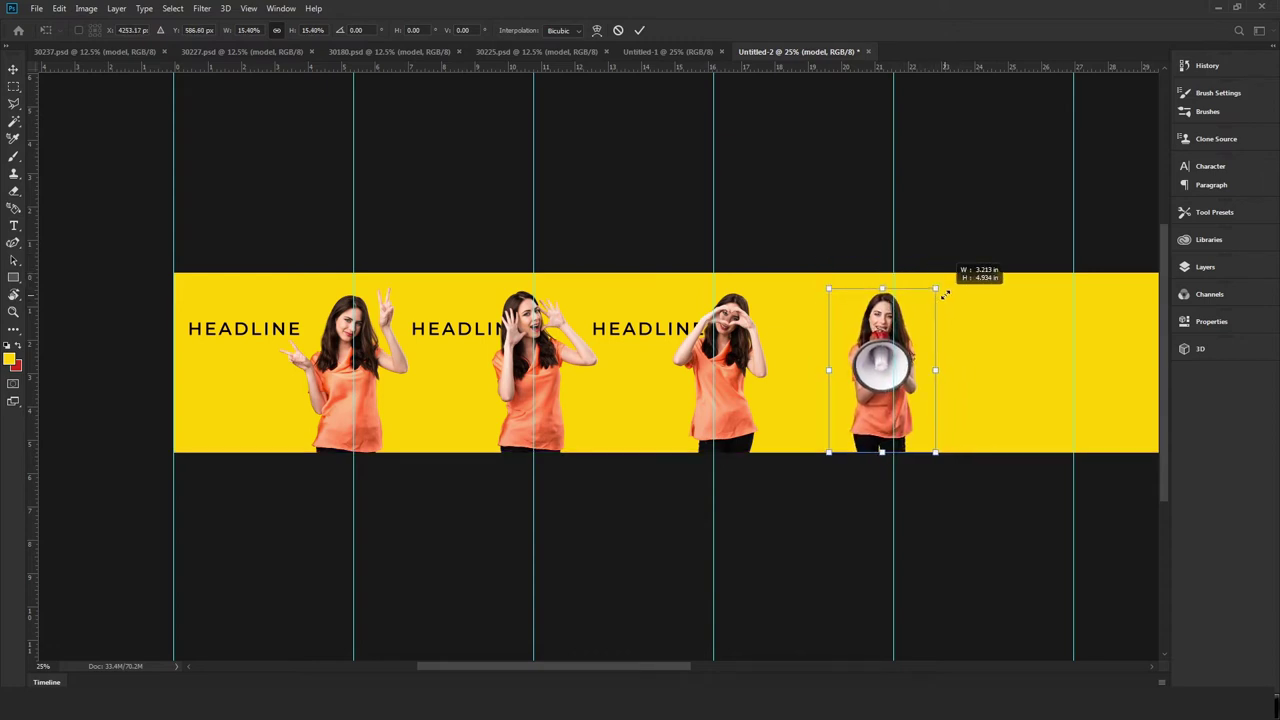
key(Return)
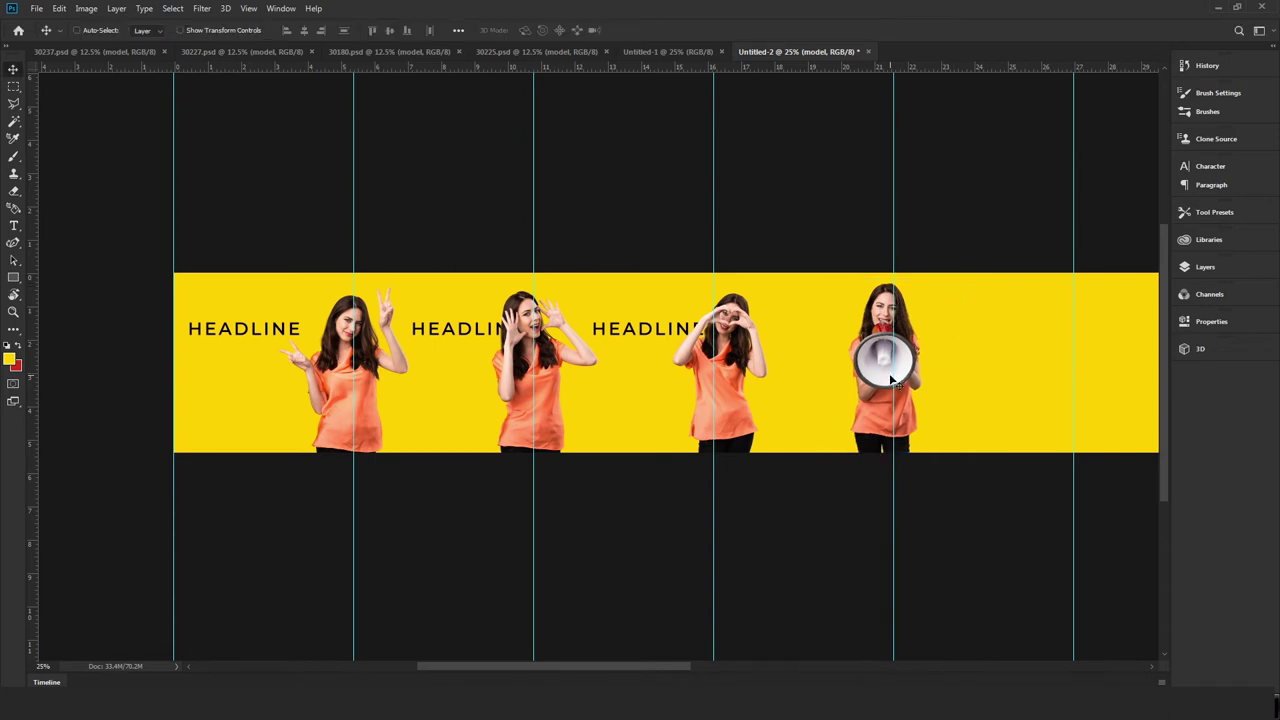
drag(893, 381, 895, 375)
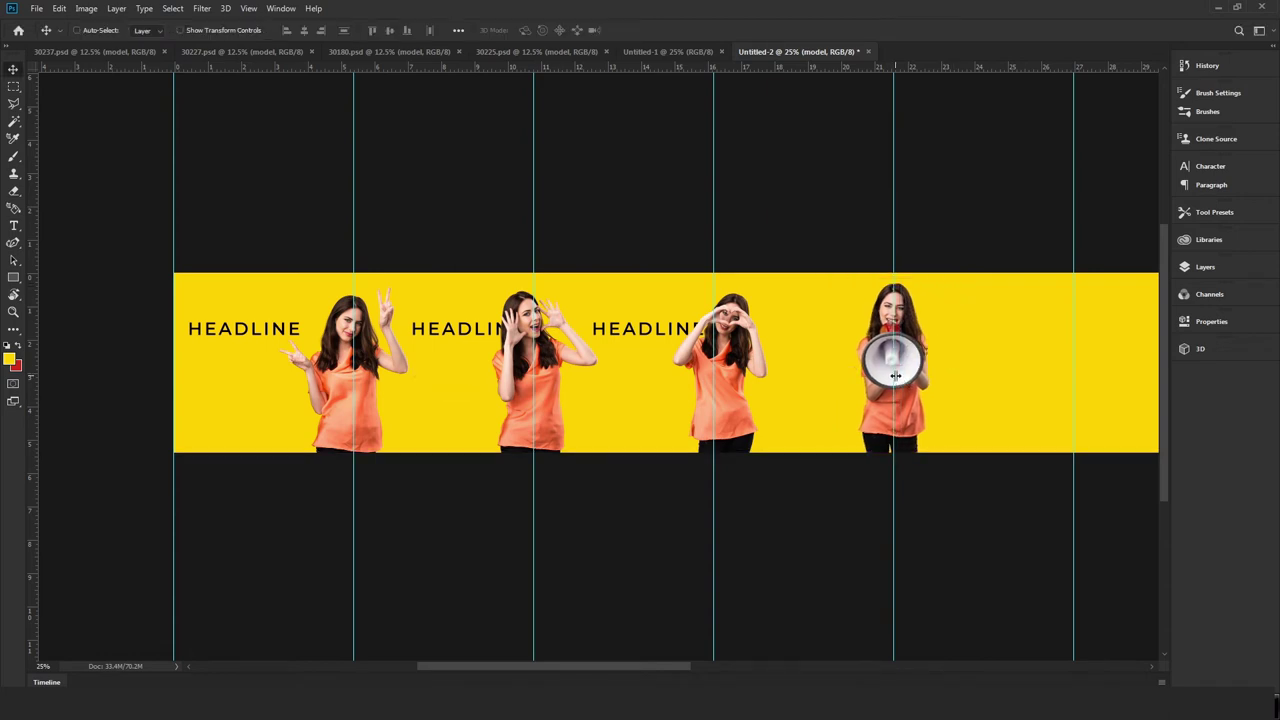
Reduce the font size of the middle HEADLINE text.
ctrl+click(449, 334)
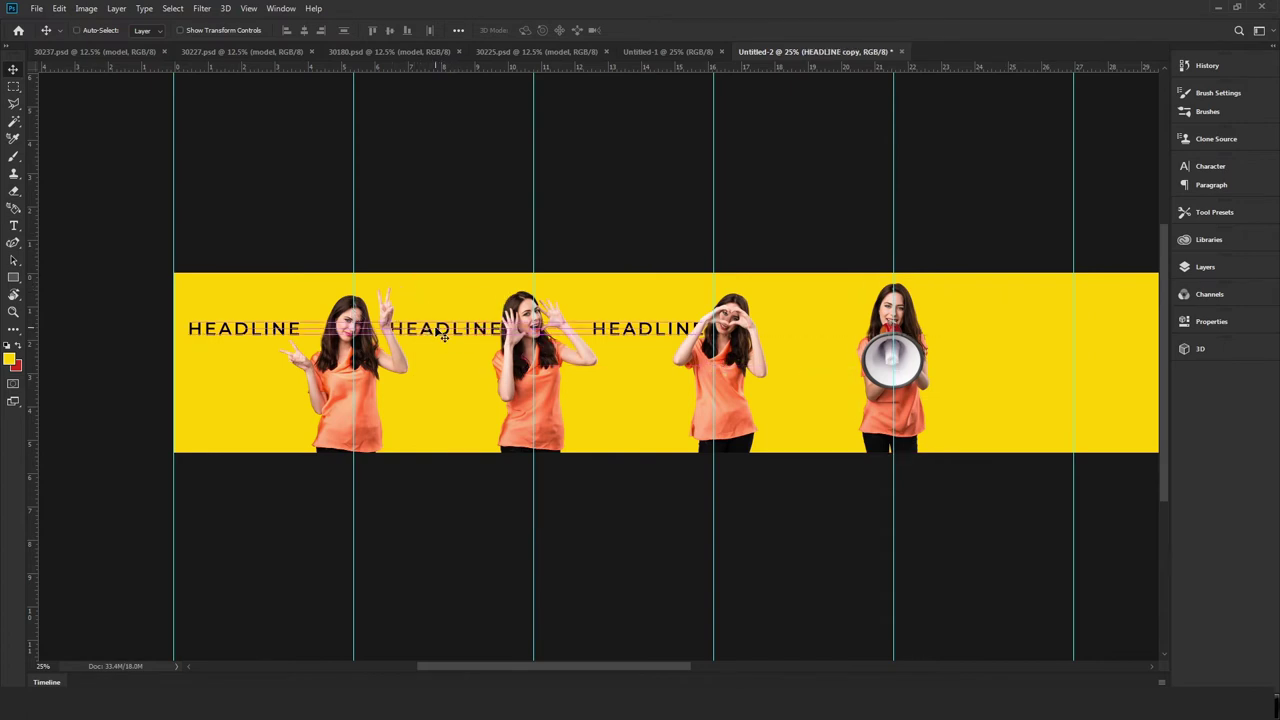
key(t)
click(437, 330)
key(ctrl+a)
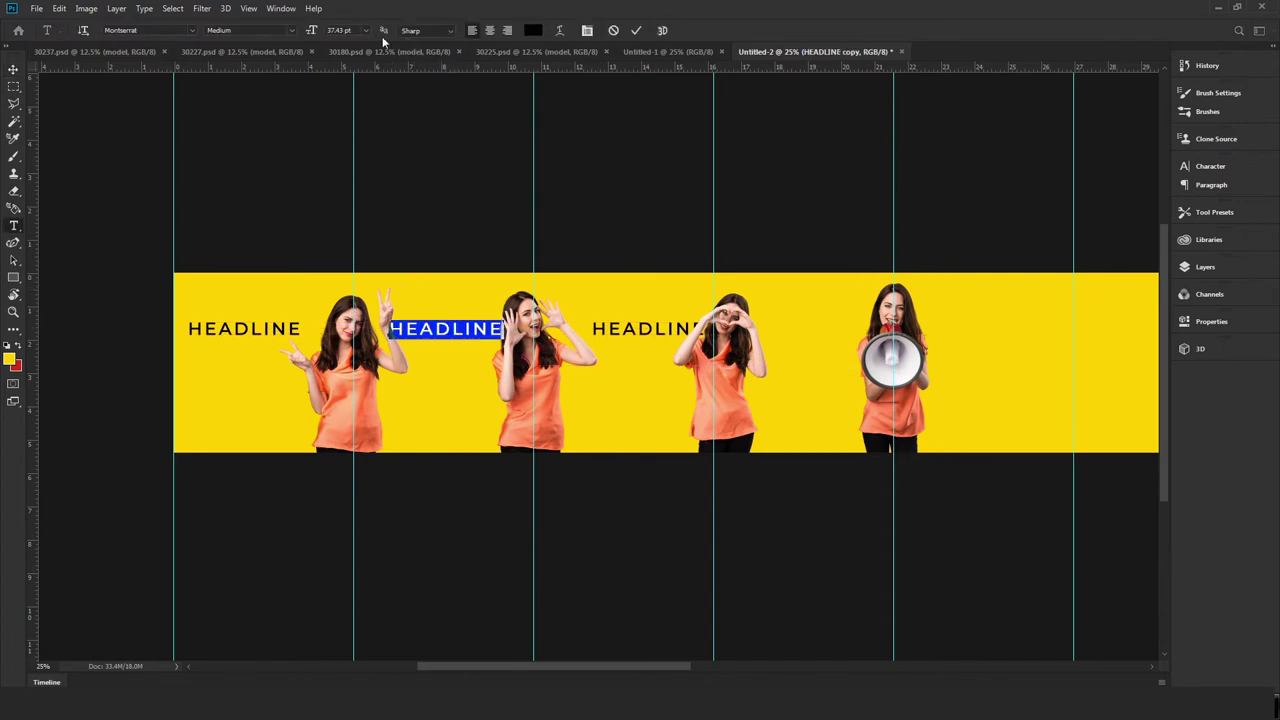
click(338, 30)
scroll(338, 30, down, 3)
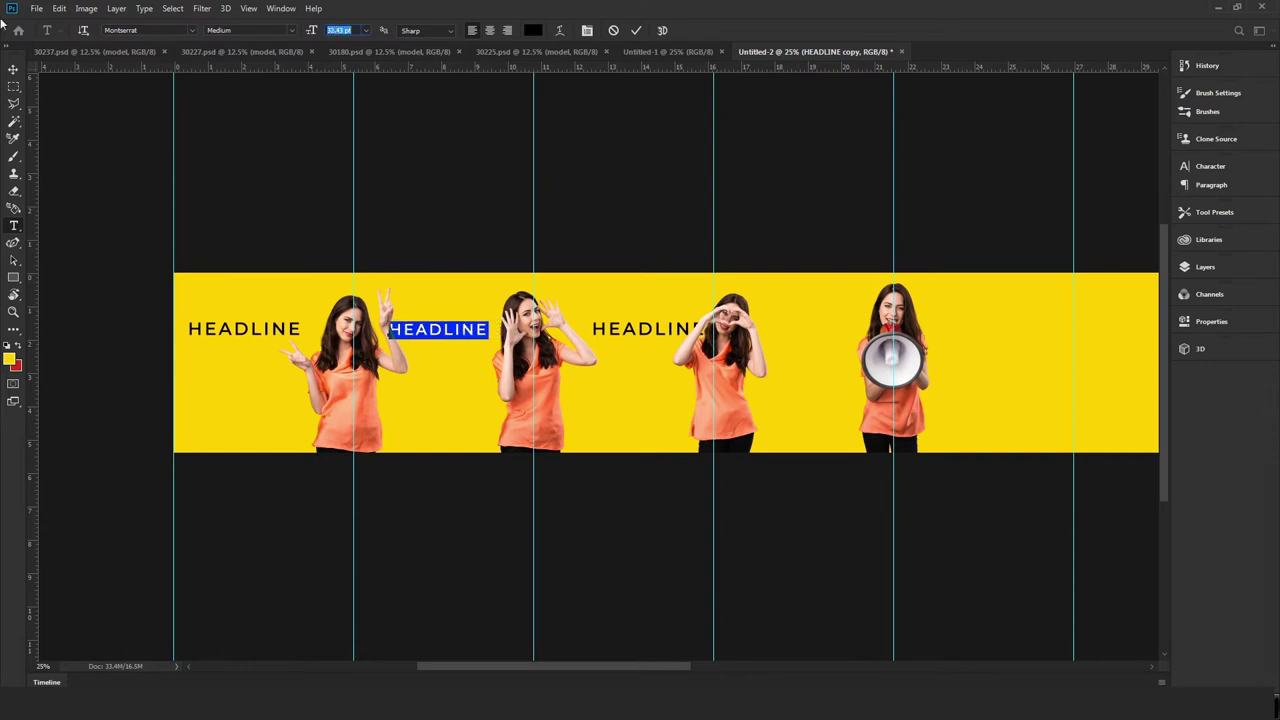
click(12, 69)
Raise the middle HEADLINE and move the third one level beside the next model.
drag(436, 332, 447, 308)
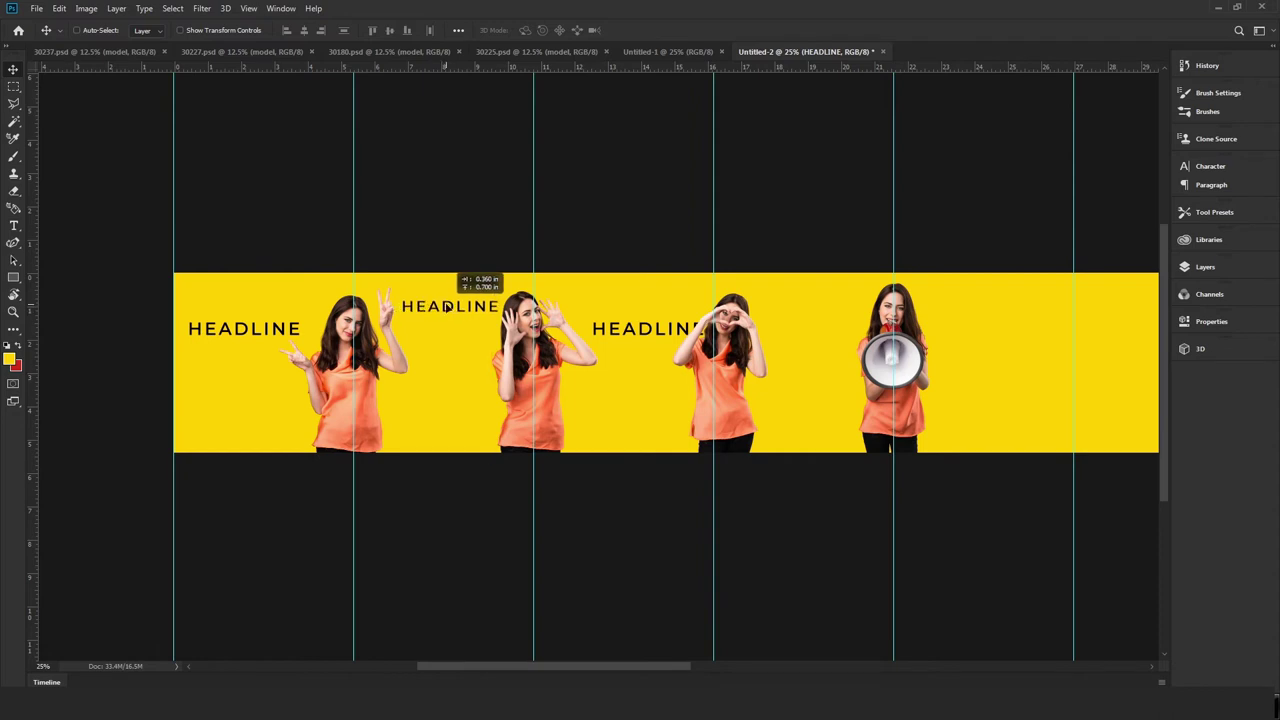
ctrl+click(628, 333)
mouse_move(630, 335)
mouse_down()
mouse_move(620, 313)
mouse_move(976, 312)
mouse_up()
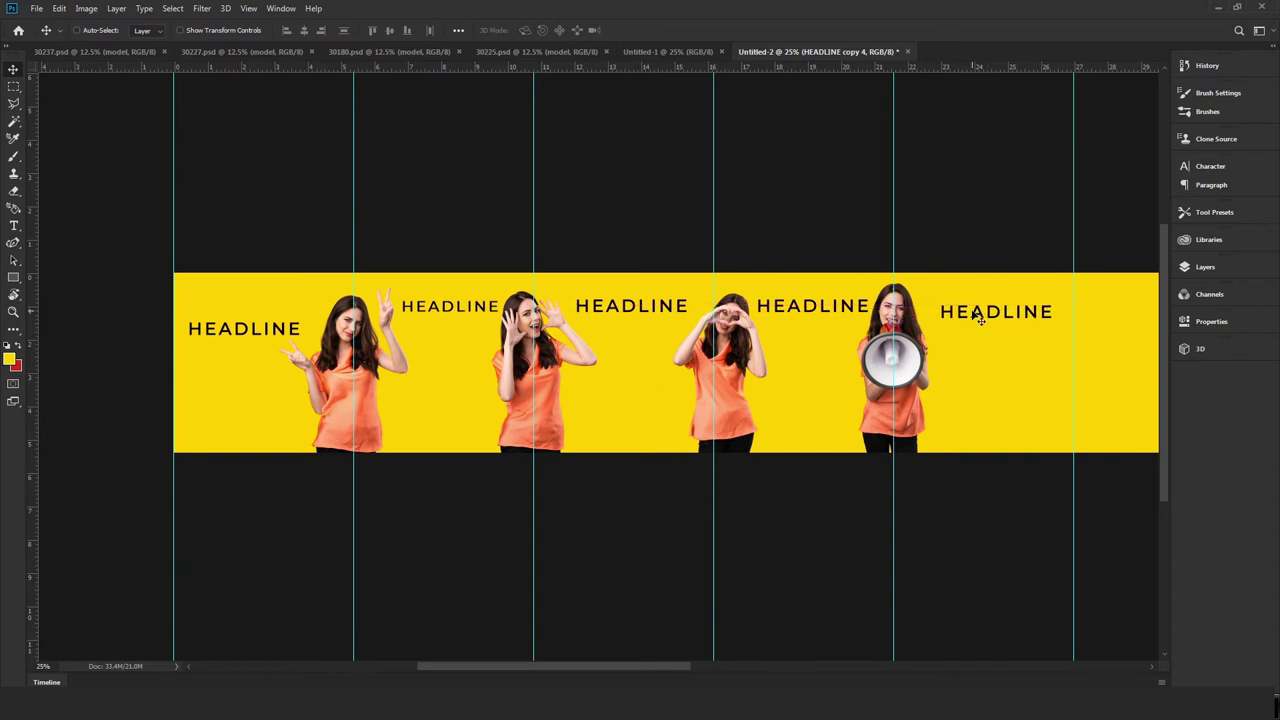
Select the Background layer and create Slices From Guides with the Slice Tool.
click(1205, 267)
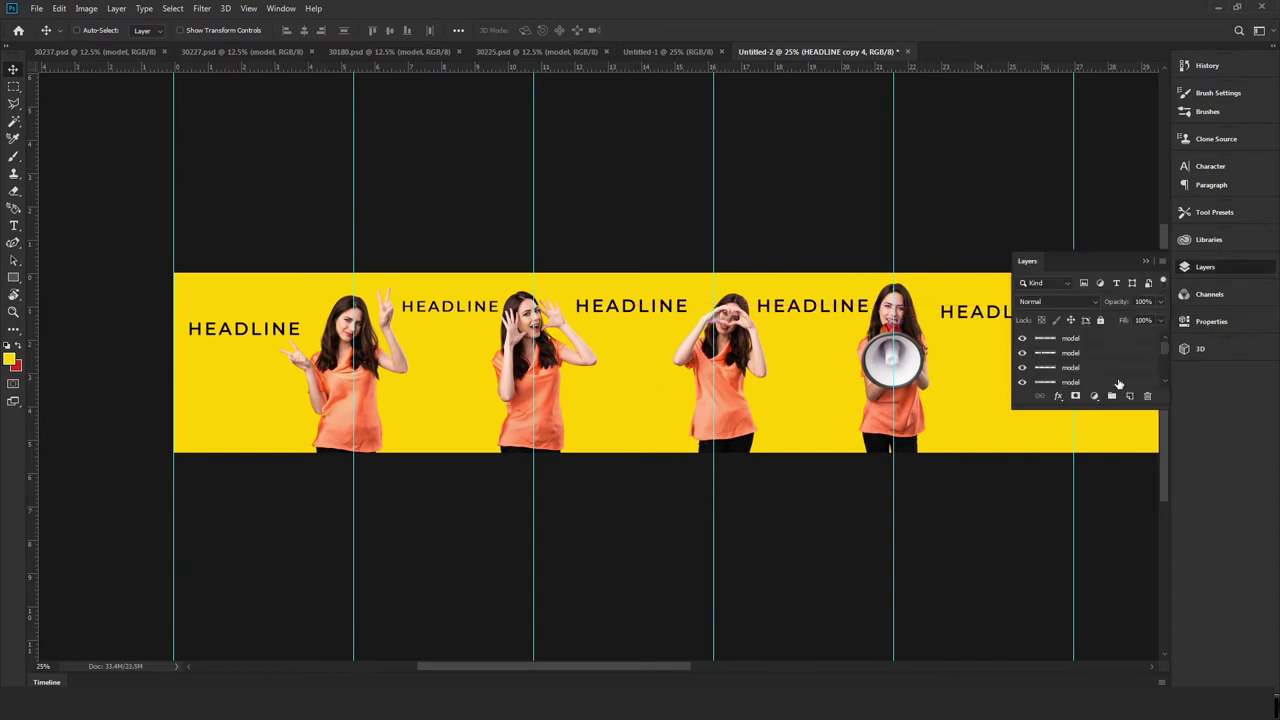
click(1082, 380)
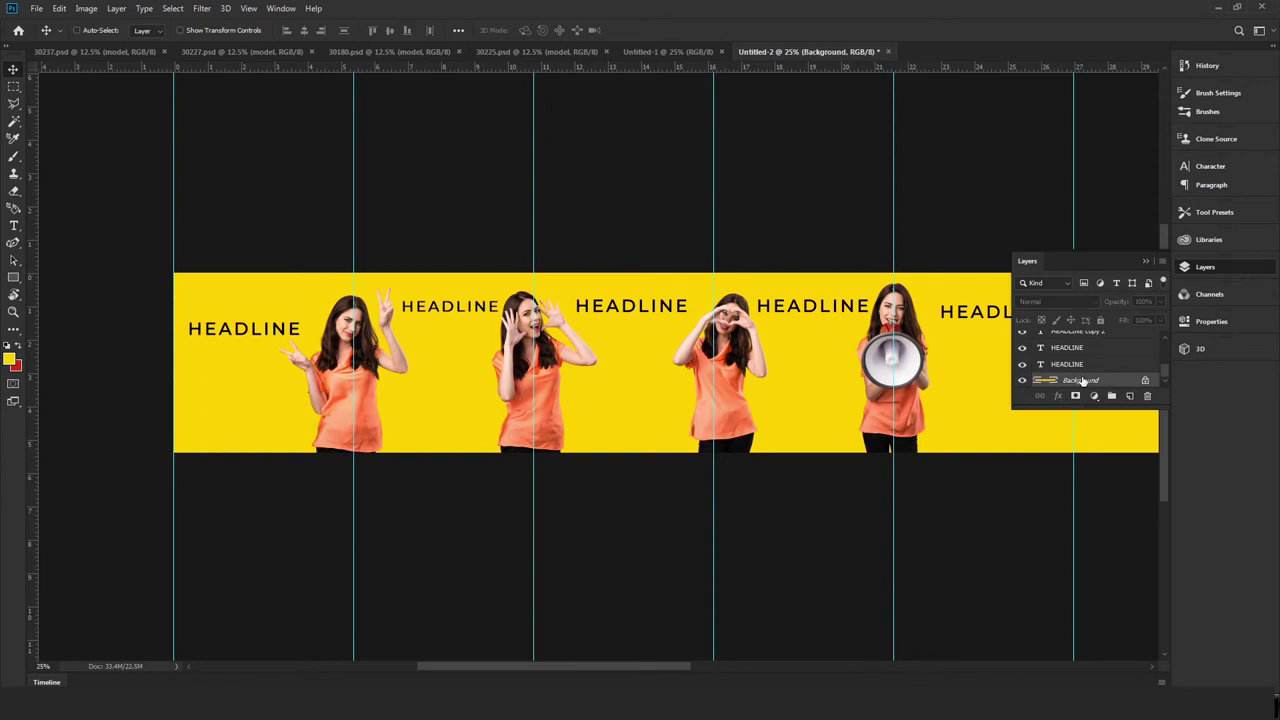
drag(1111, 412, 1127, 486)
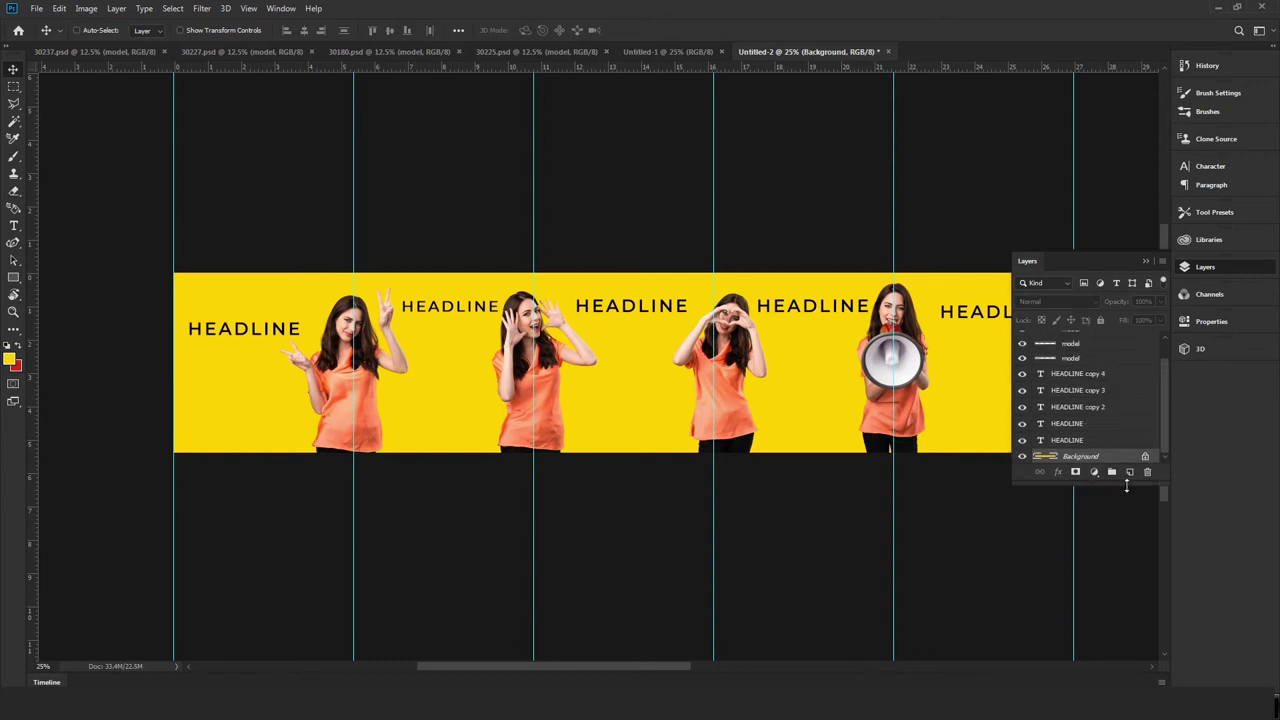
click(14, 336)
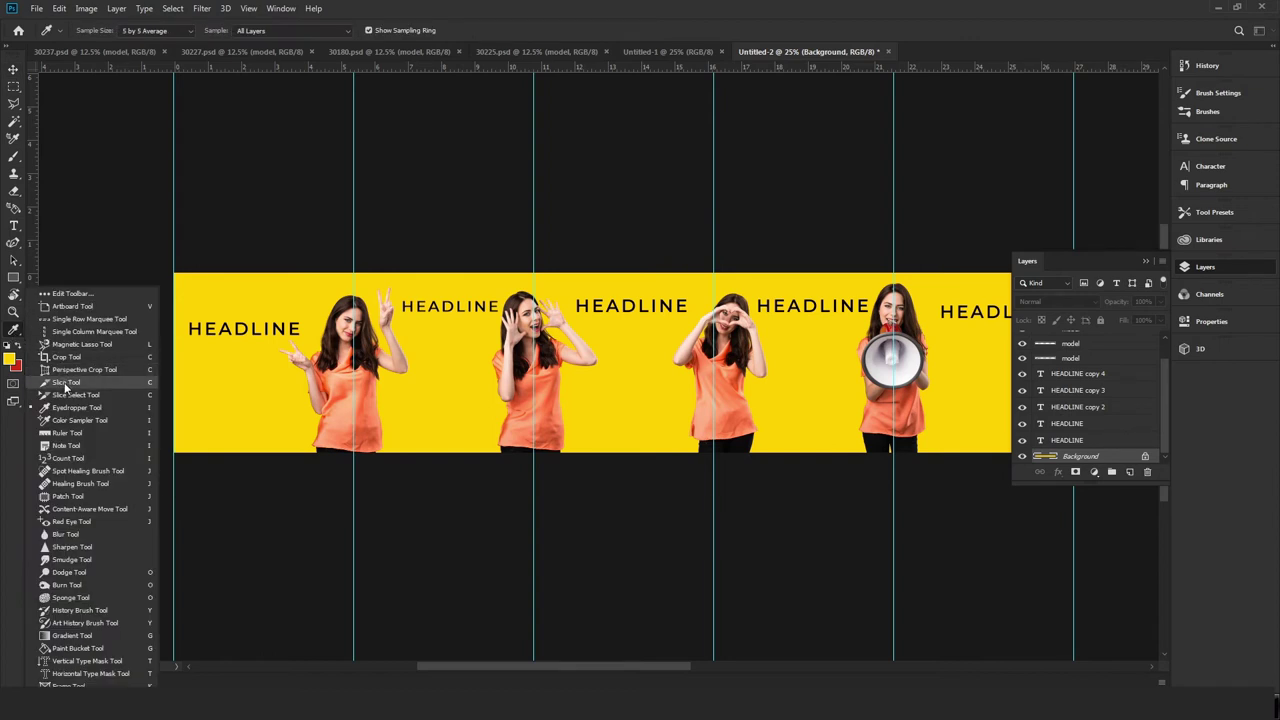
click(94, 381)
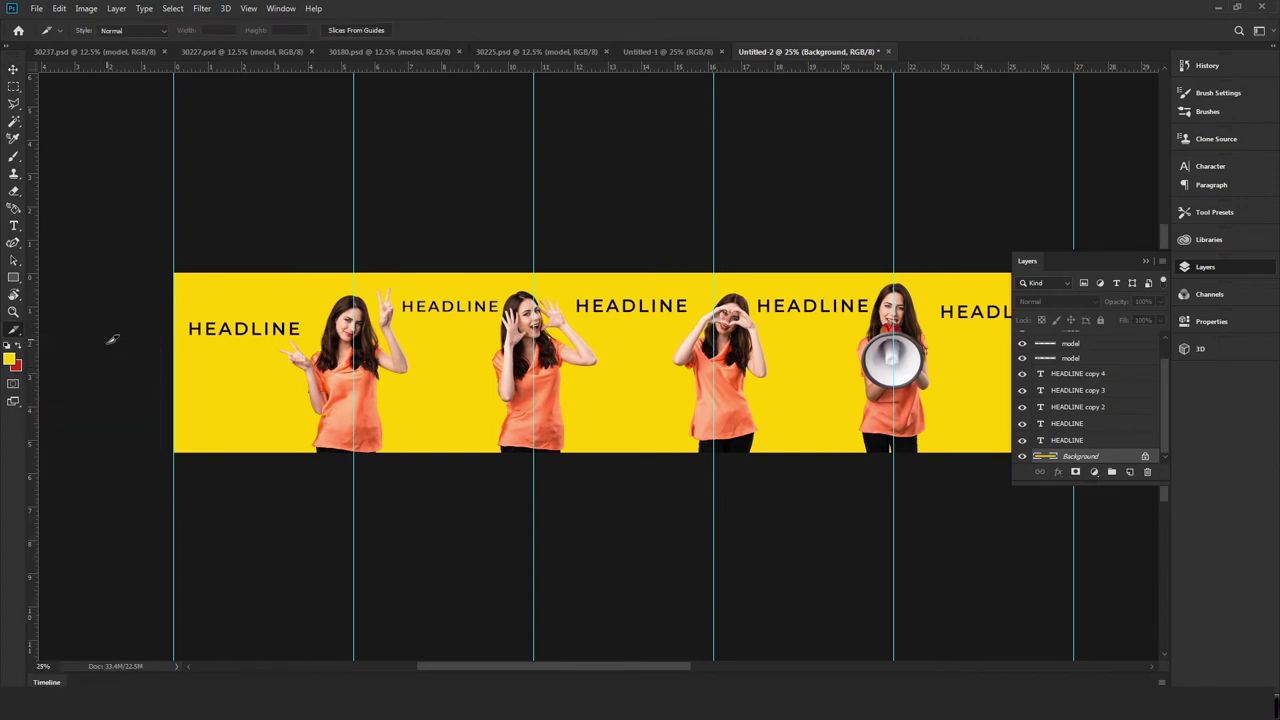
click(356, 30)
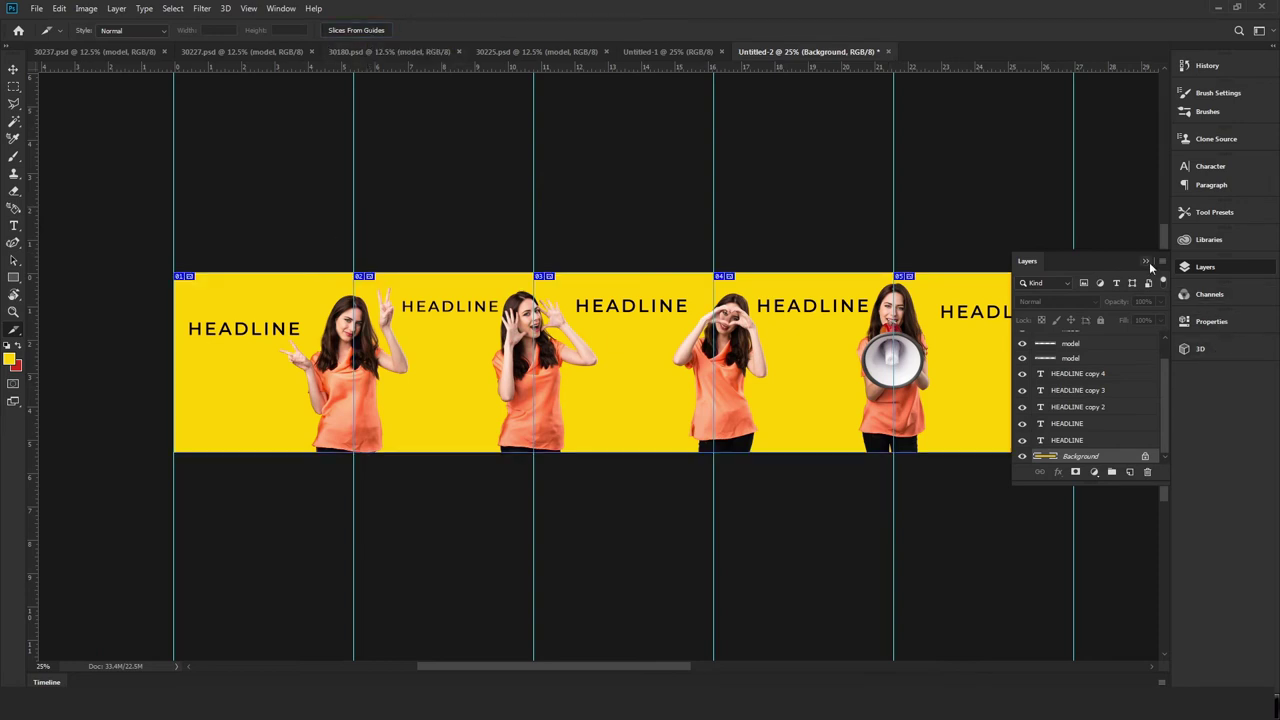
click(1146, 261)
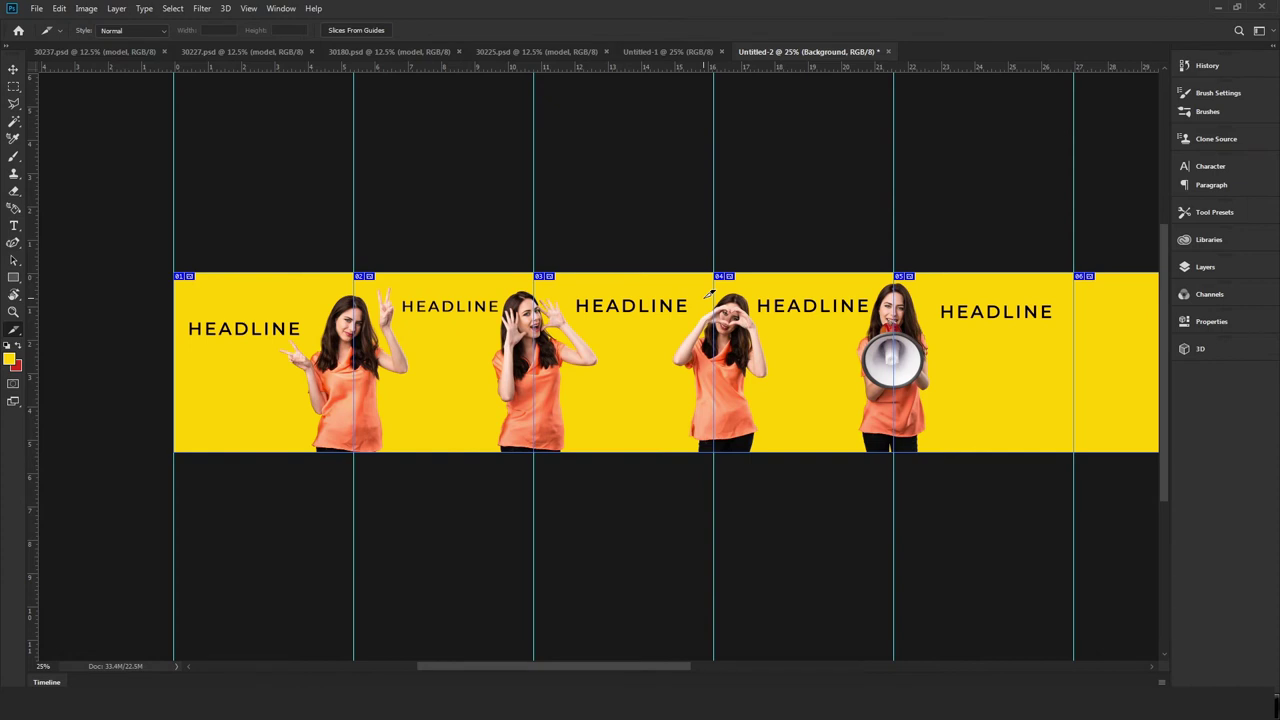
key(v)
drag(664, 344, 608, 346)
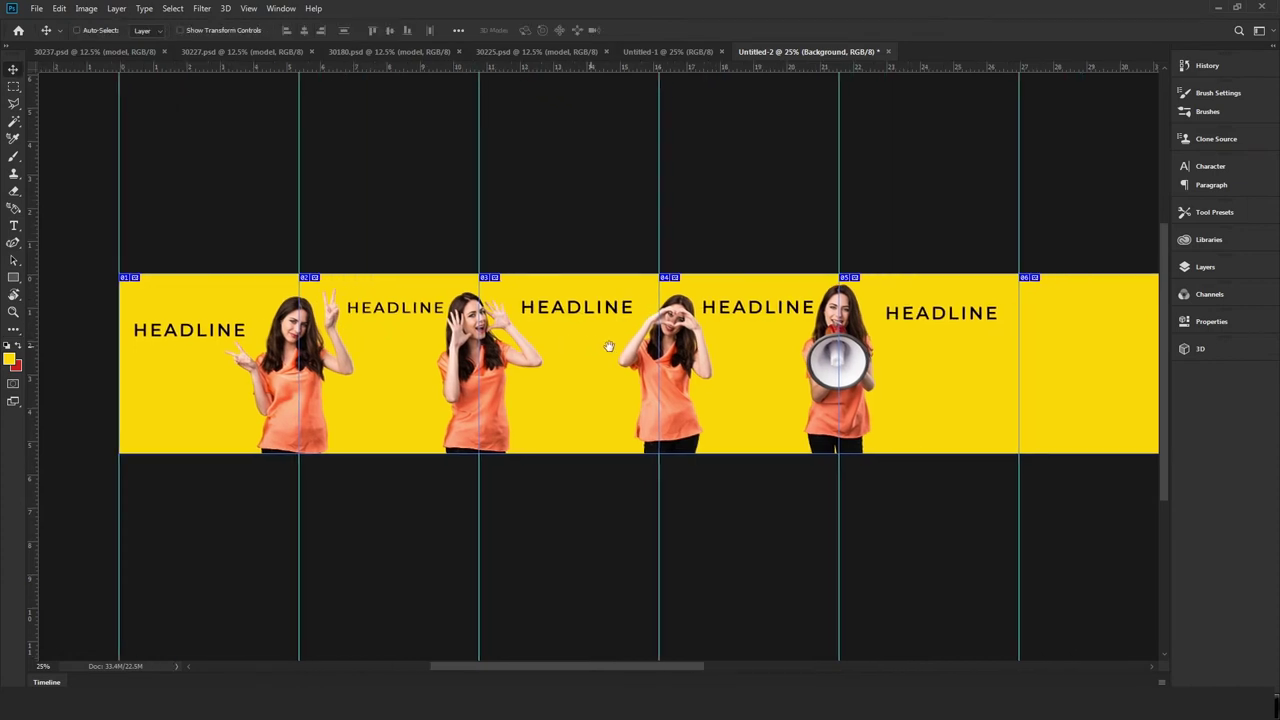
key(ctrl+plus)
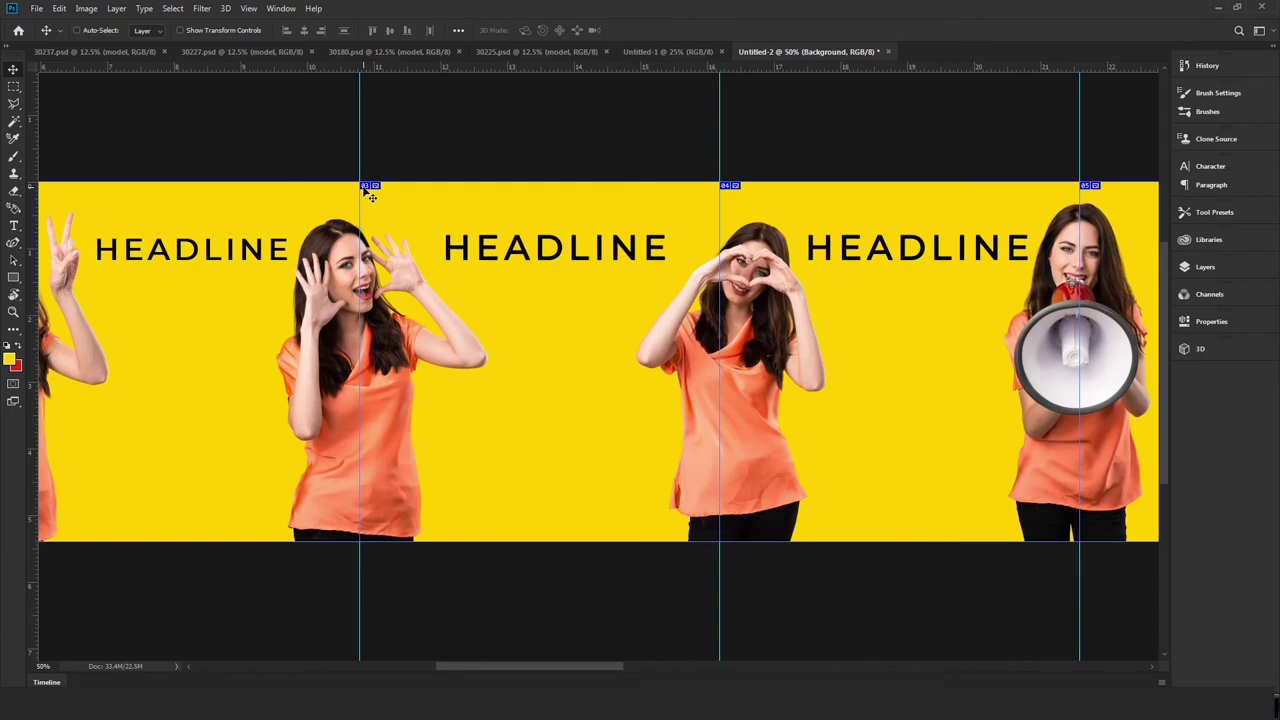
key(ctrl+plus)
key(ctrl+plus)
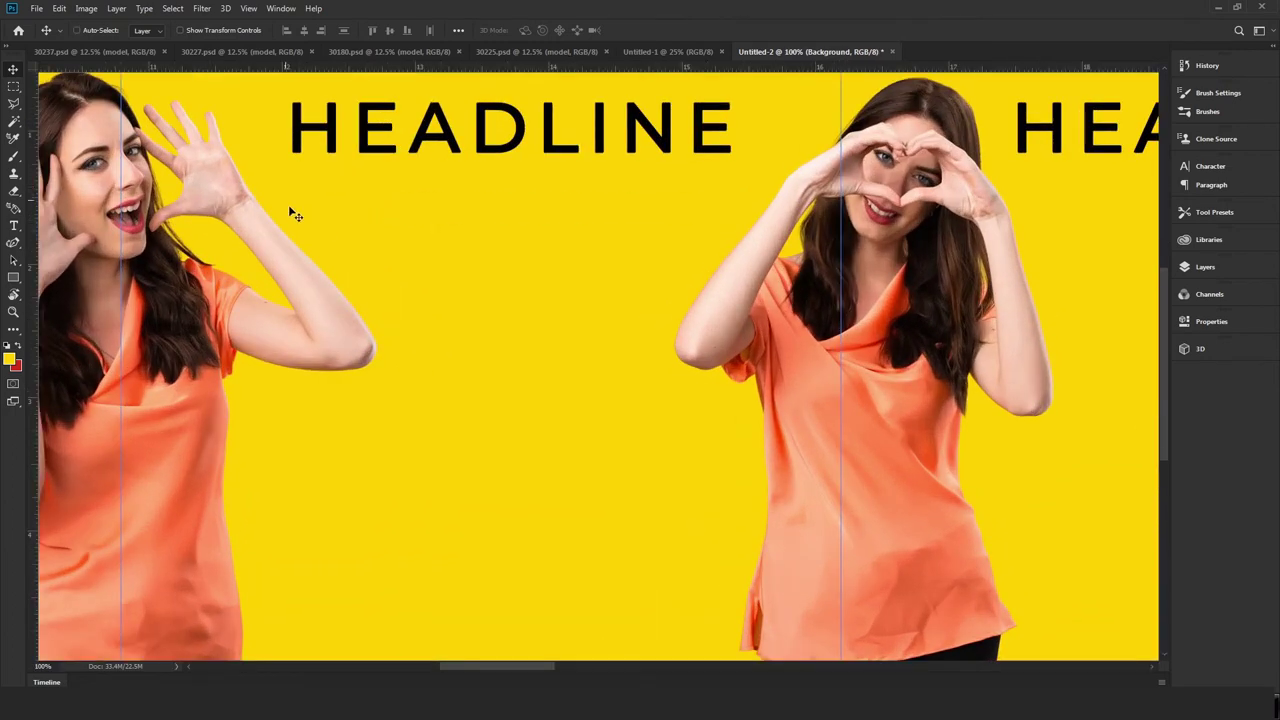
drag(289, 209, 395, 454)
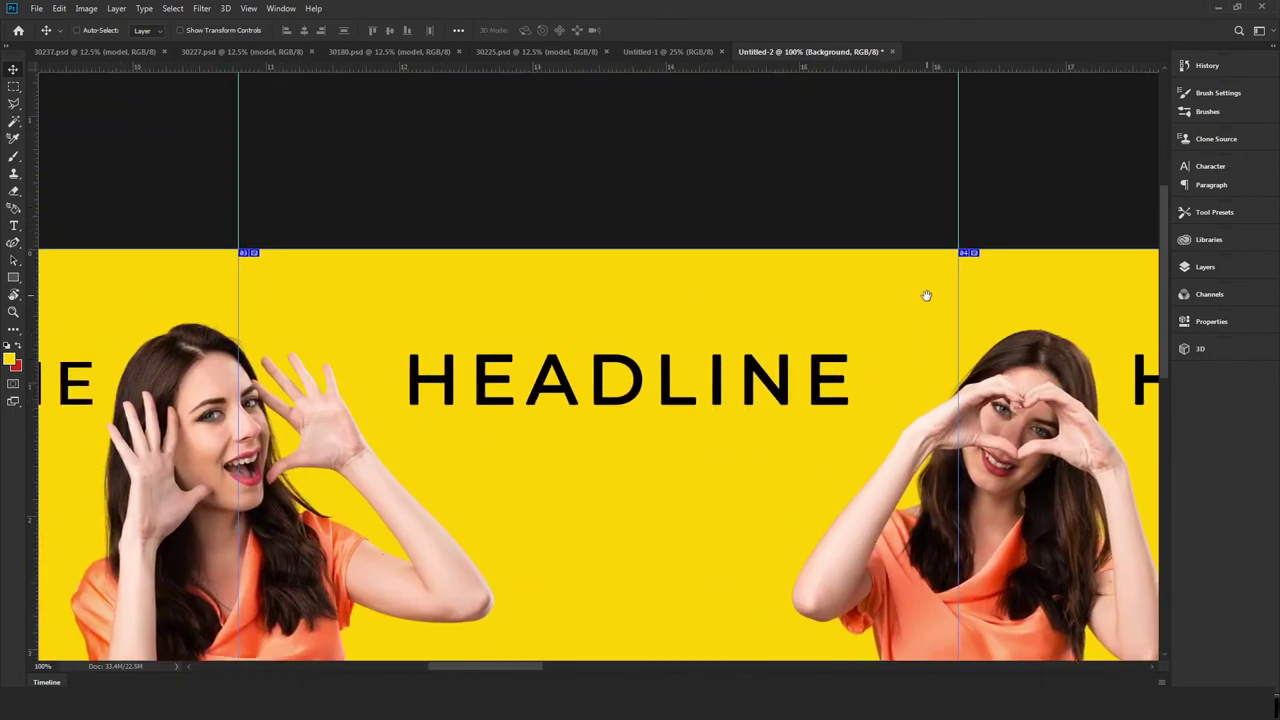
drag(1003, 276, 214, 371)
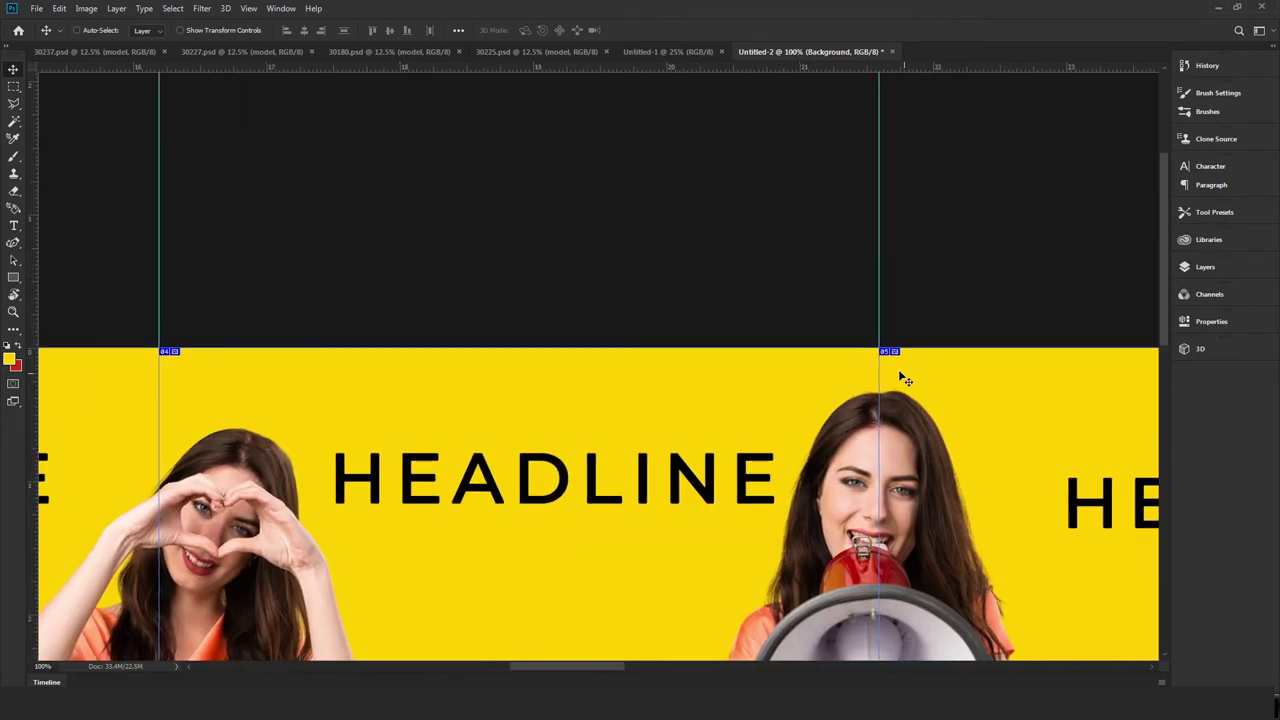
drag(674, 411, 231, 346)
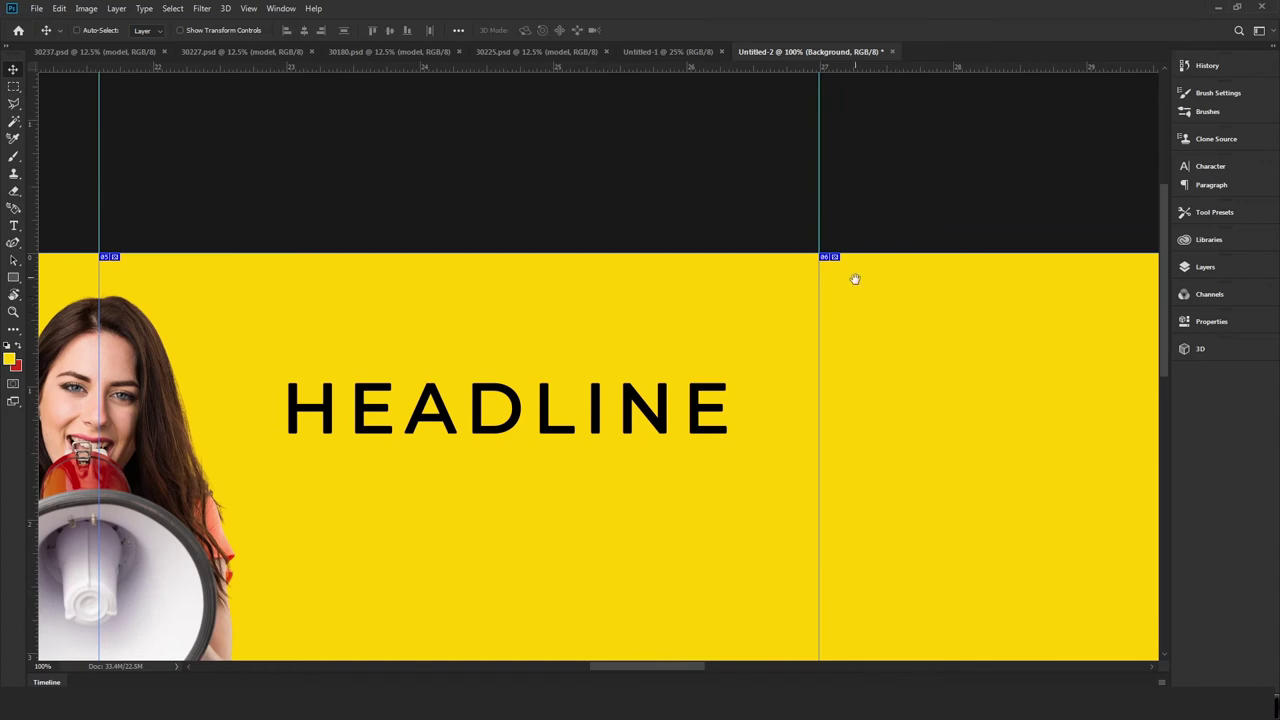
scroll(830, 281, down, 2)
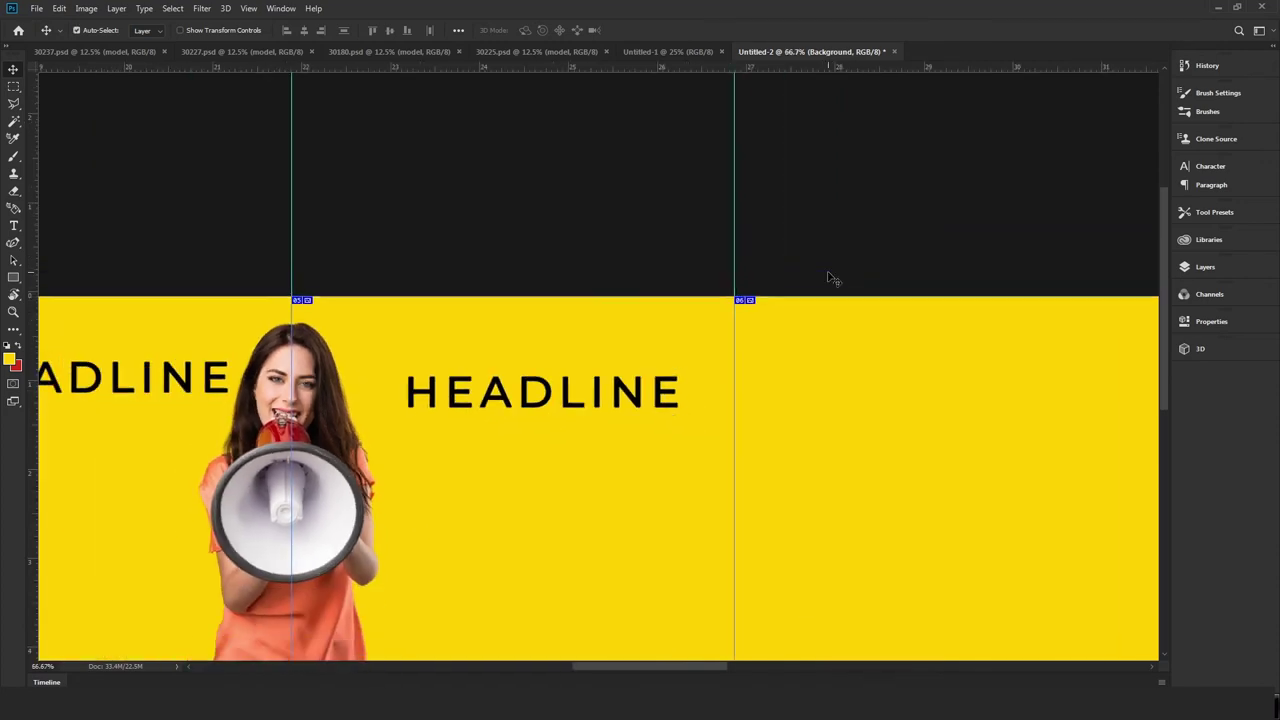
scroll(826, 282, down, 1)
scroll(822, 283, down, 1)
scroll(822, 283, down, 1)
scroll(822, 283, down, 1)
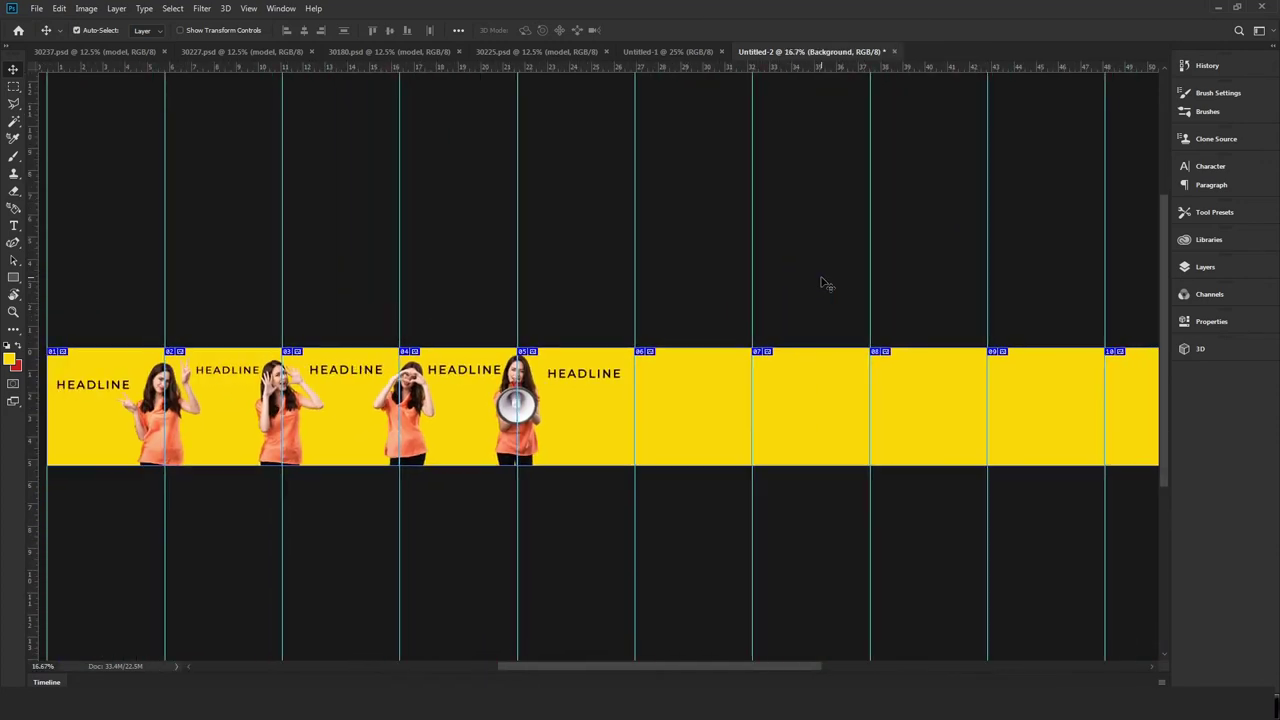
scroll(822, 283, down, 1)
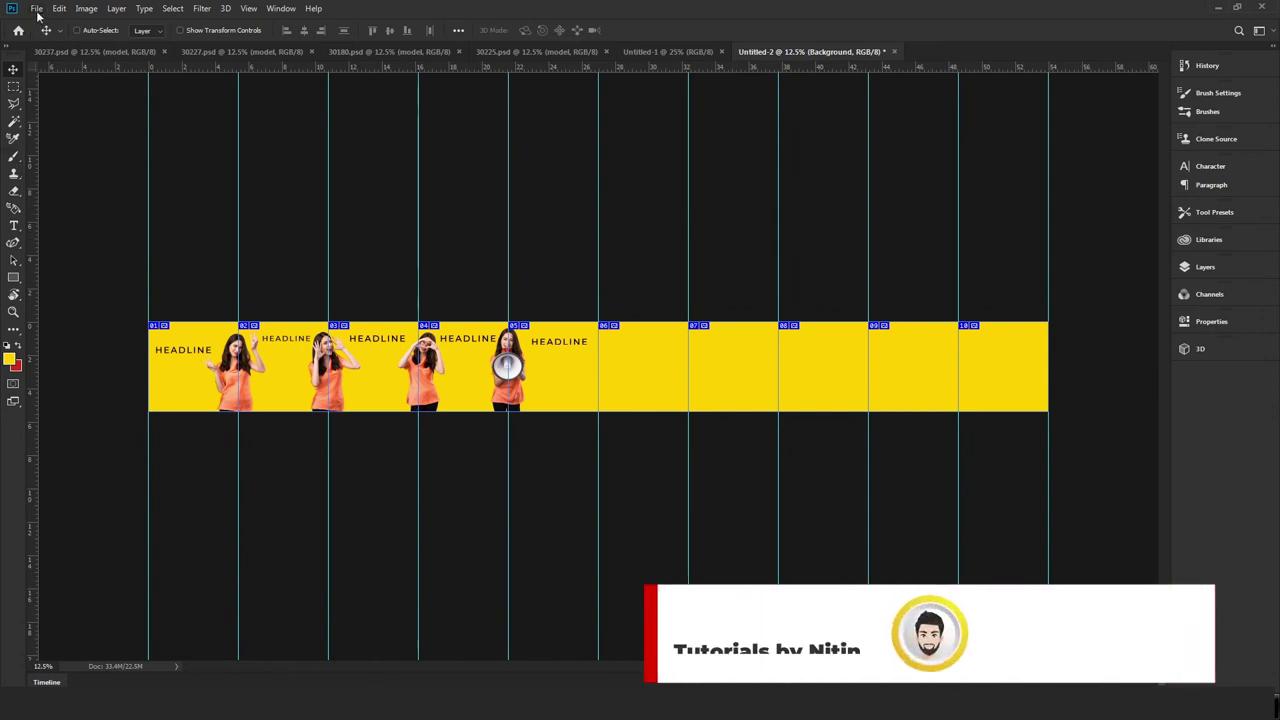
Alt-drag copies of the megaphone, panel 4, panel 3 and first models into panels 6–10.
mouse_move(520, 392)
mouse_down()
mouse_move(507, 398)
mouse_move(689, 398)
mouse_up()
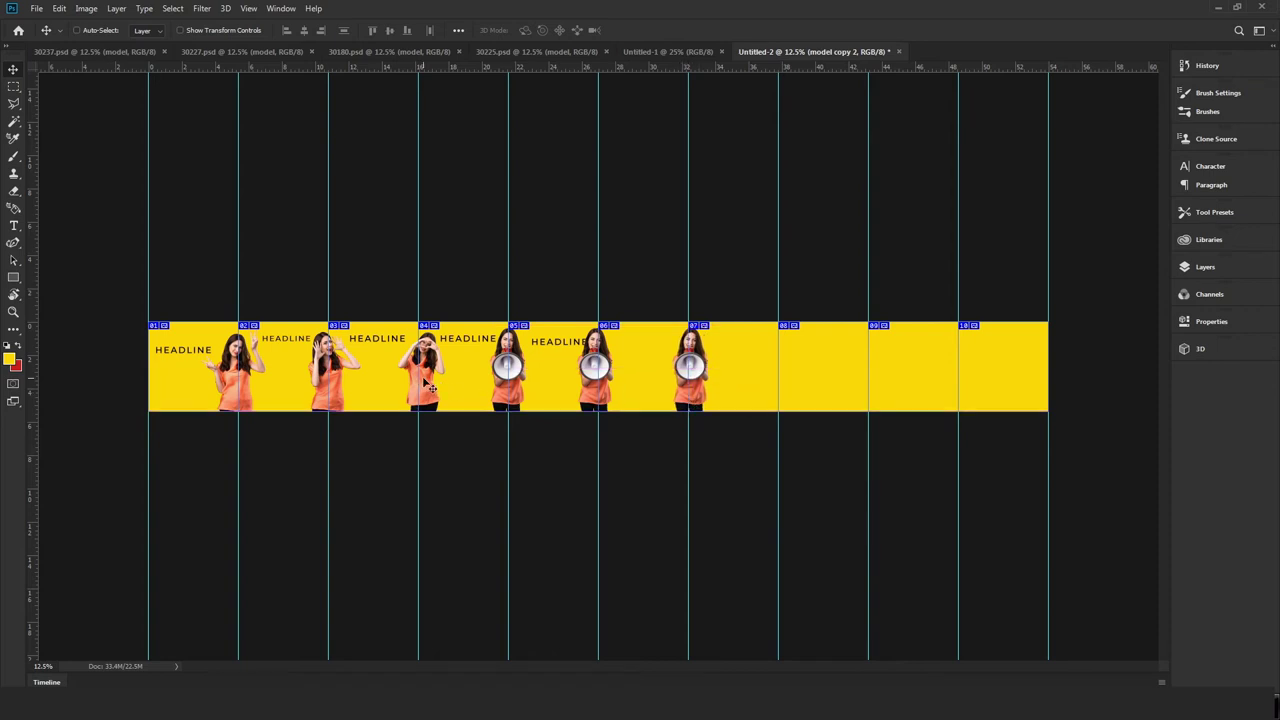
click(428, 386)
drag(428, 386, 776, 388)
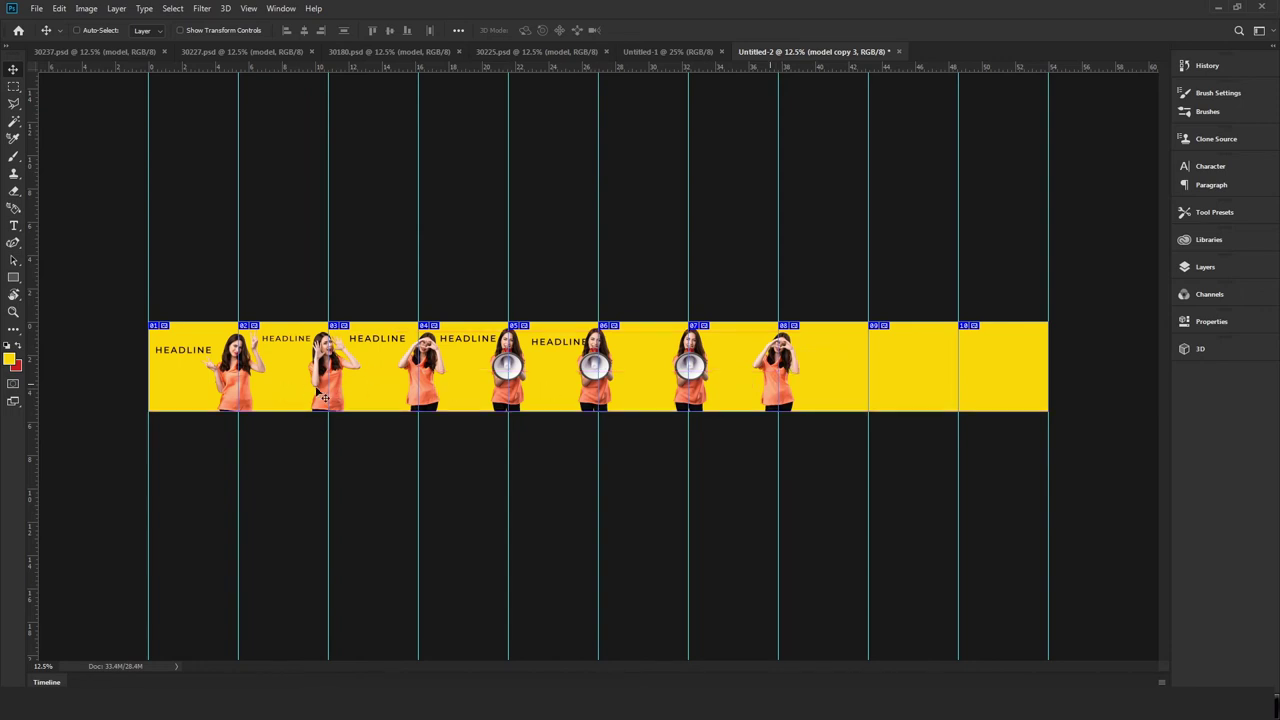
ctrl+click(327, 392)
drag(327, 392, 858, 396)
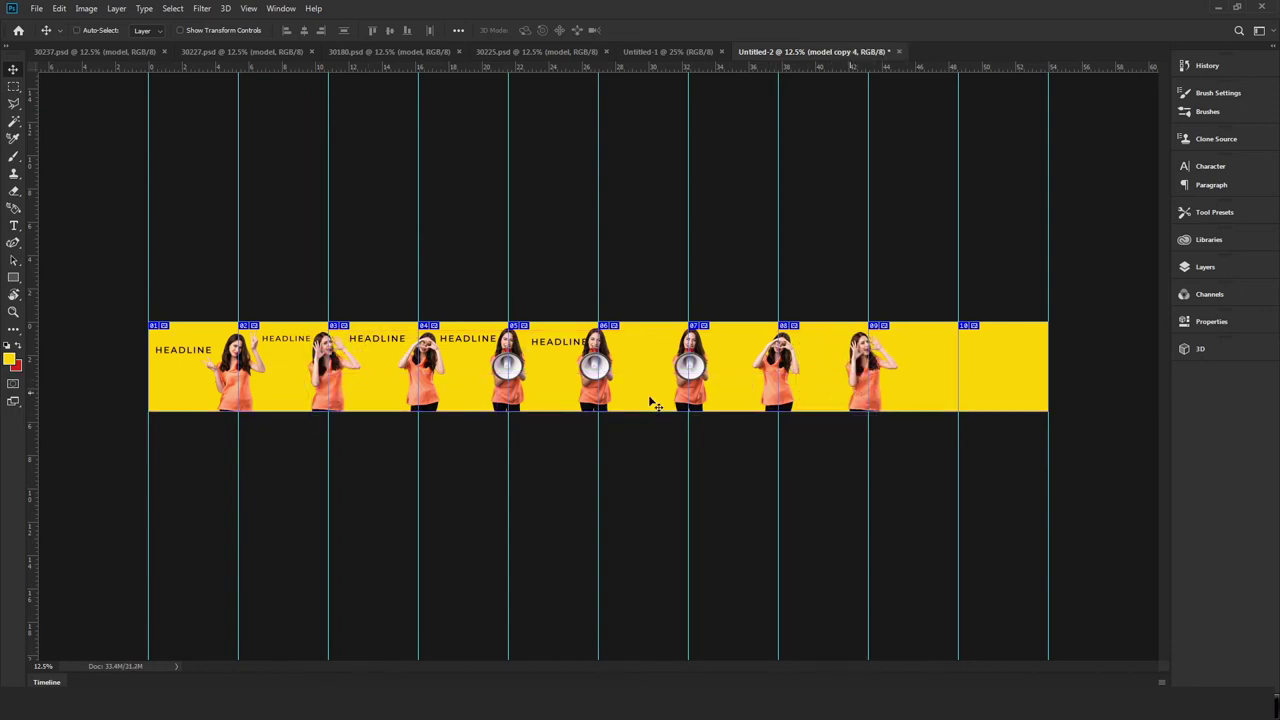
ctrl+shift+click(232, 380)
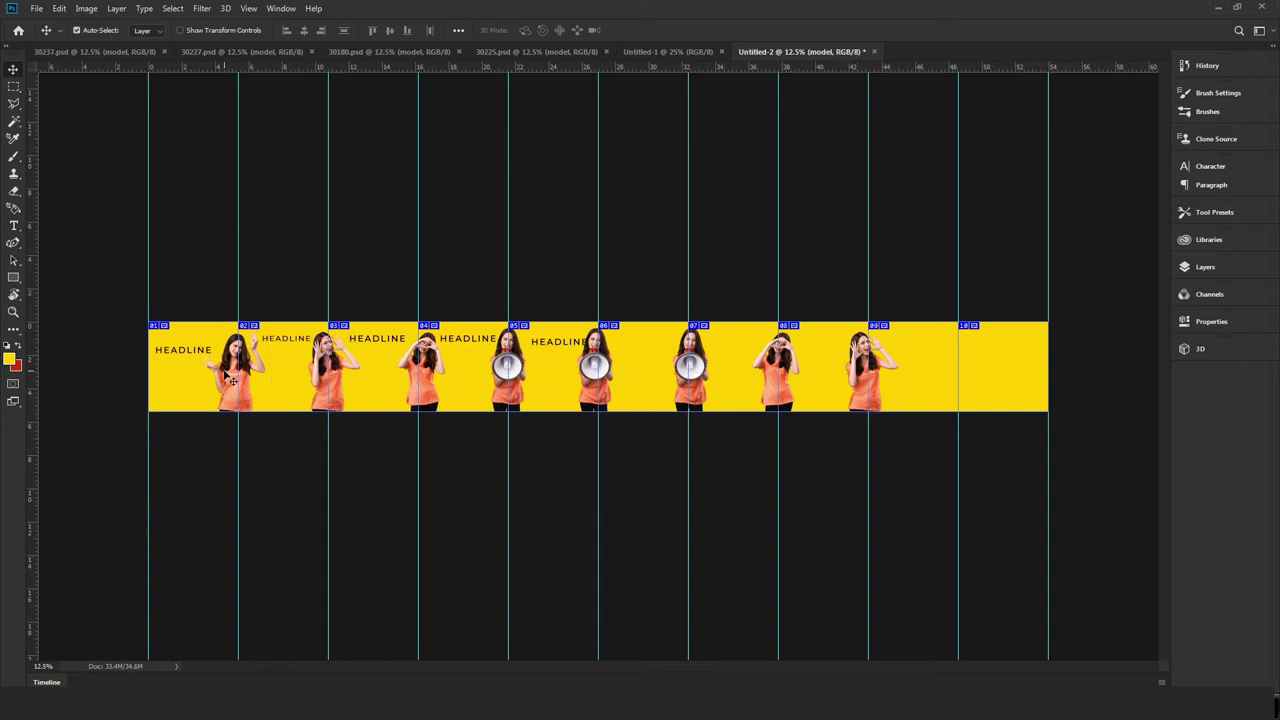
mouse_move(232, 380)
mouse_down()
mouse_move(988, 368)
mouse_move(953, 369)
mouse_up()
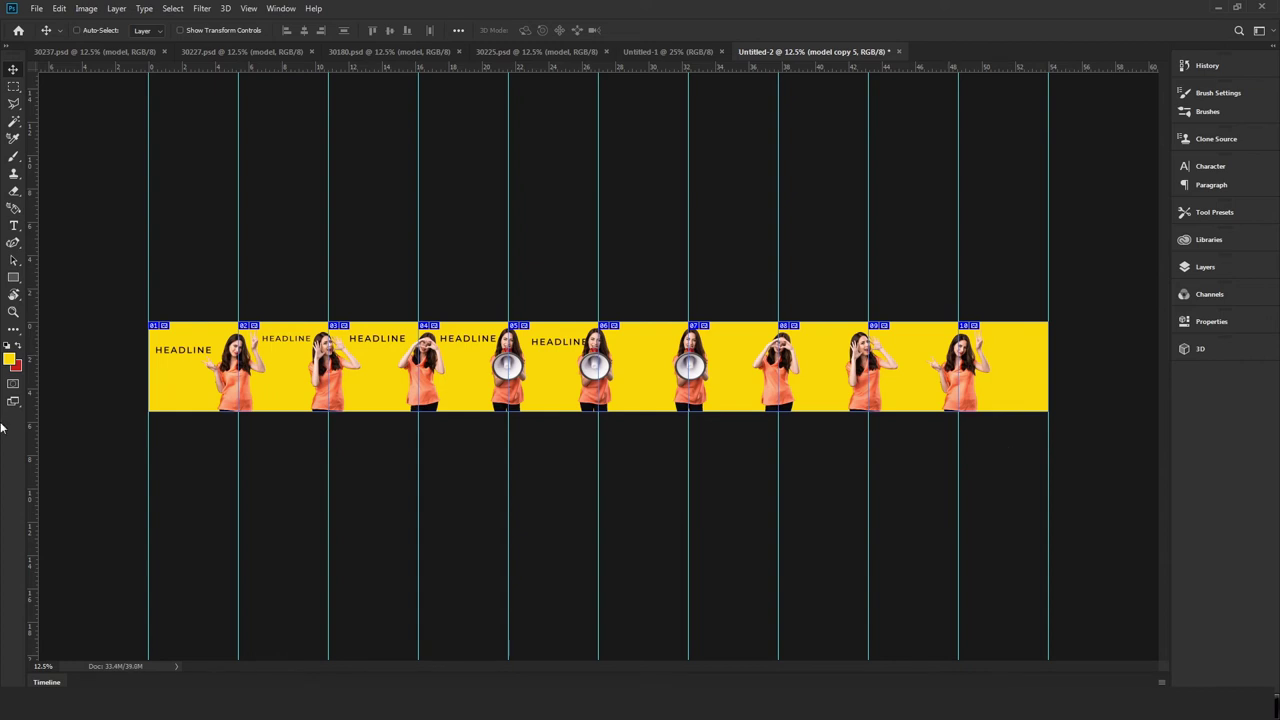
click(37, 9)
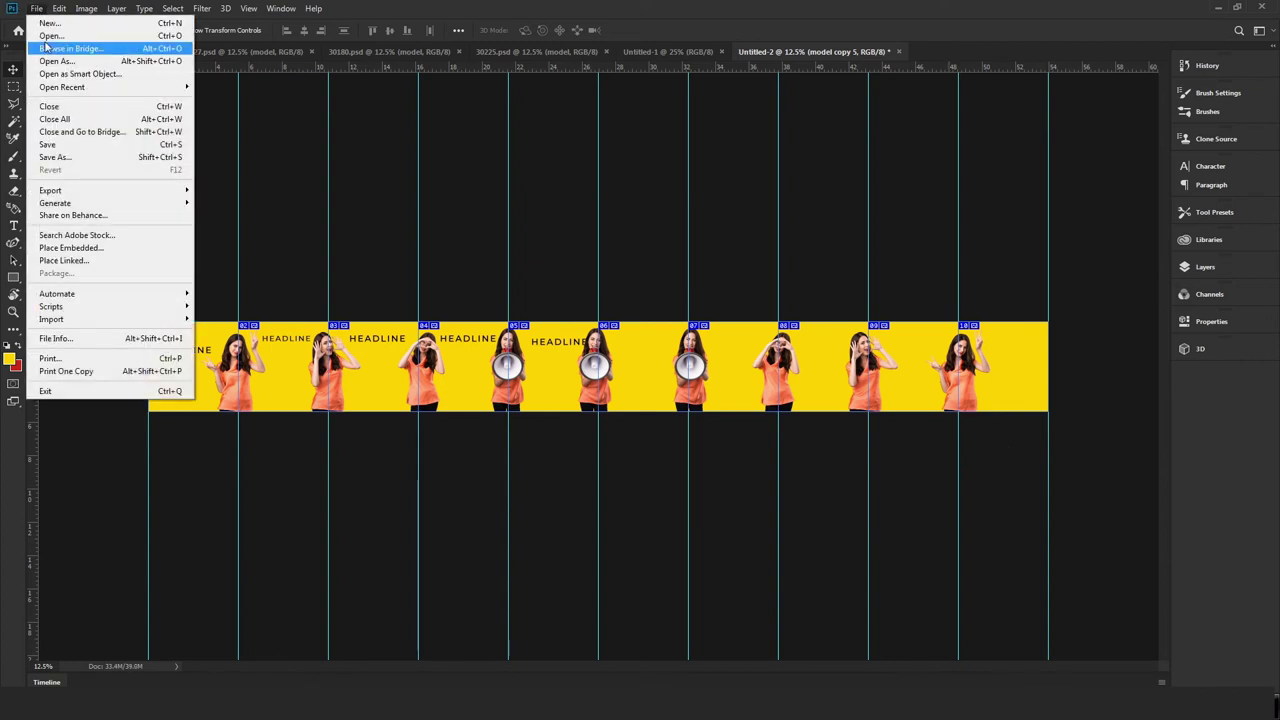
mouse_move(87, 190)
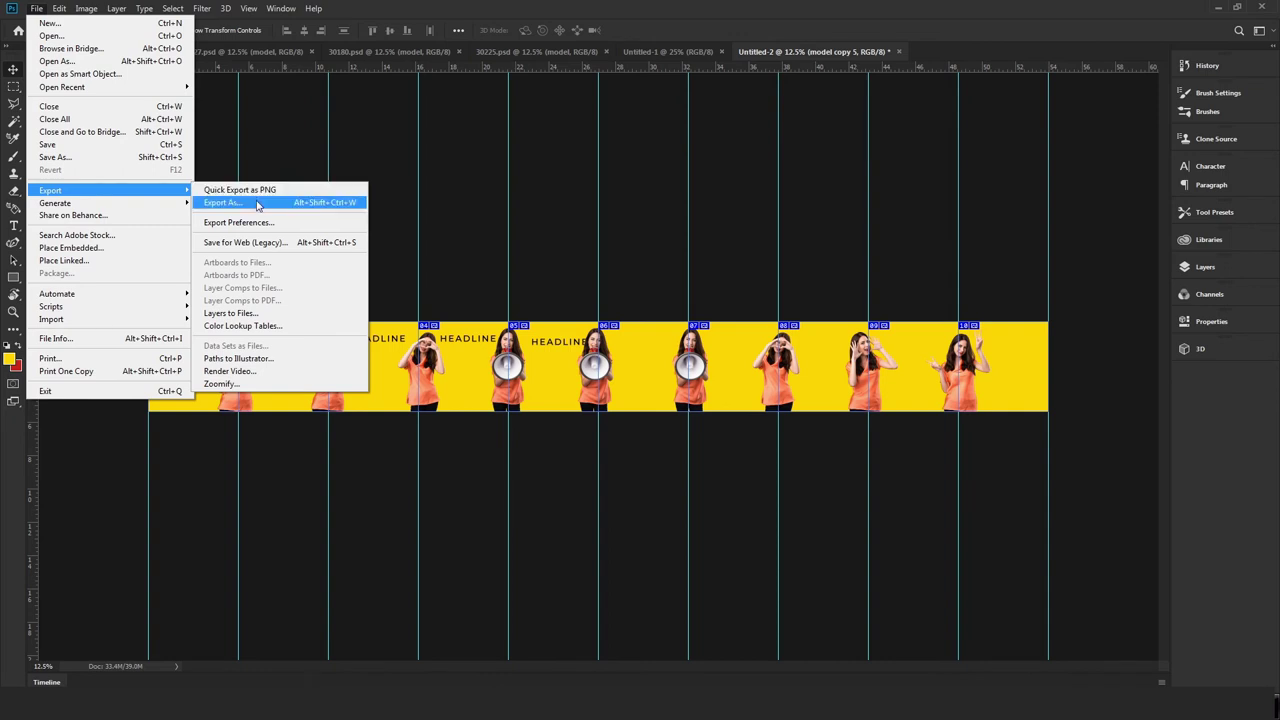
Review the Export As scale options, leave it at 1x, and cancel without exporting.
click(257, 204)
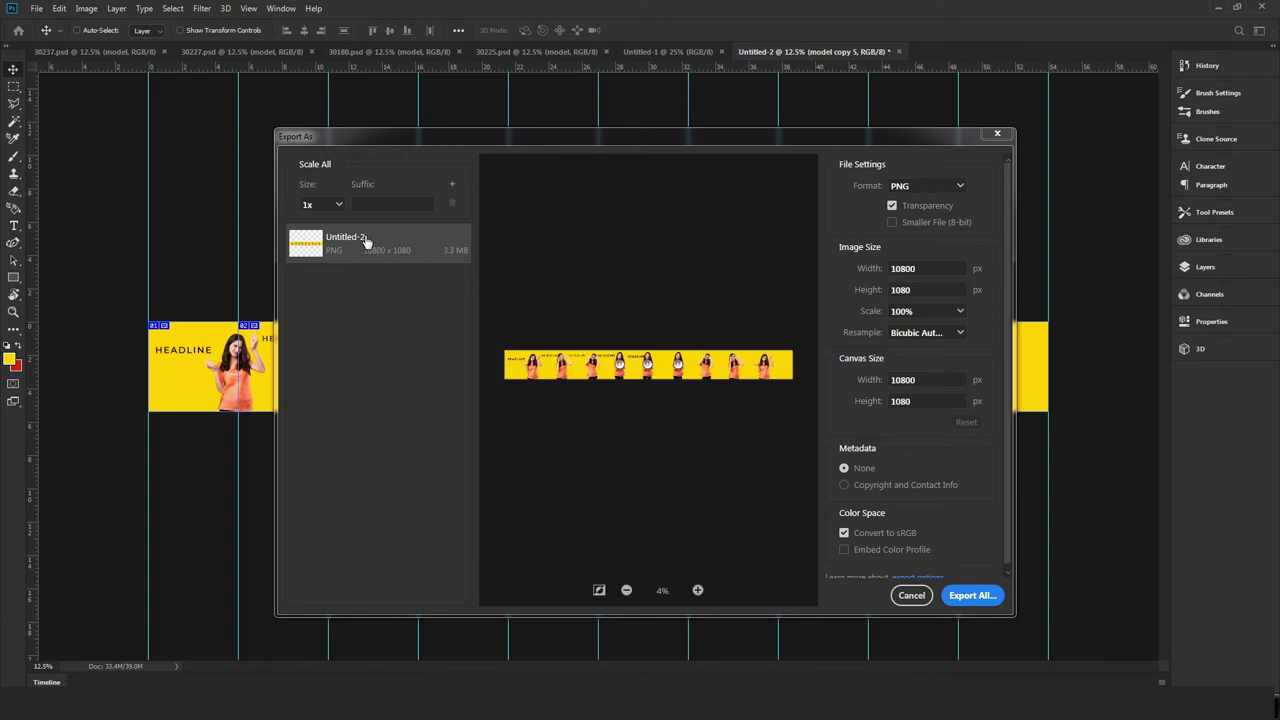
click(339, 205)
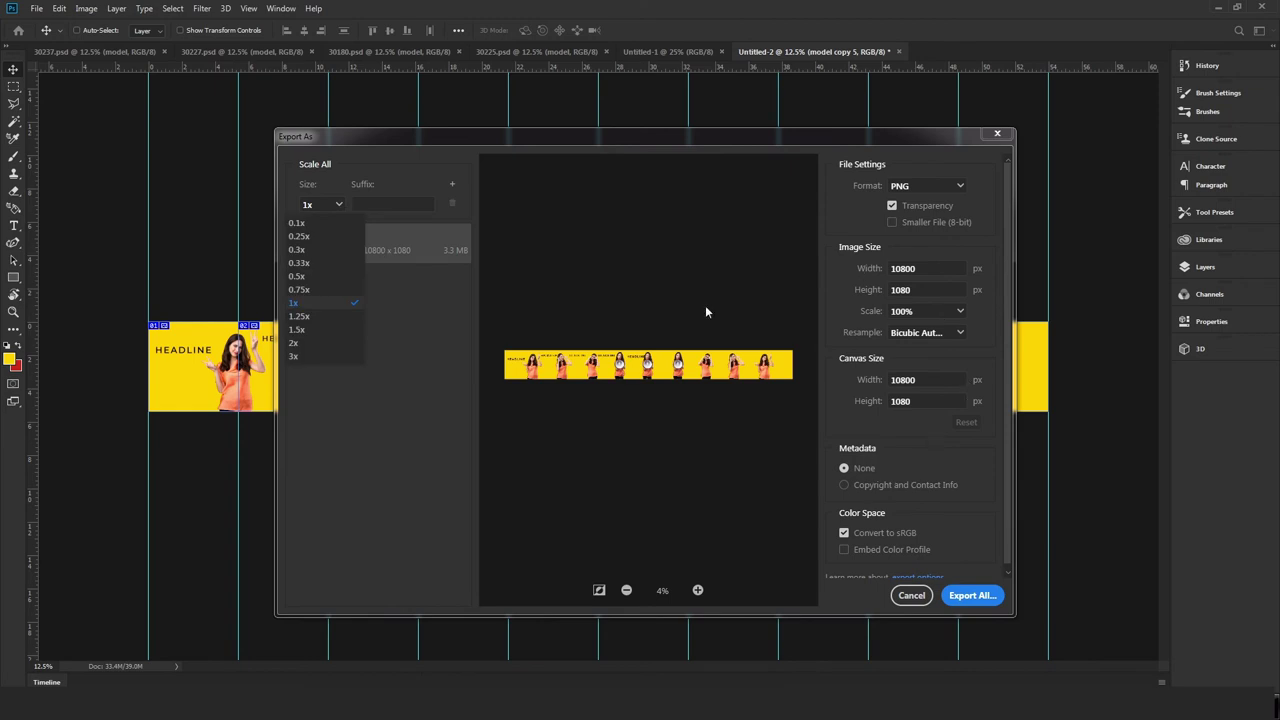
click(339, 446)
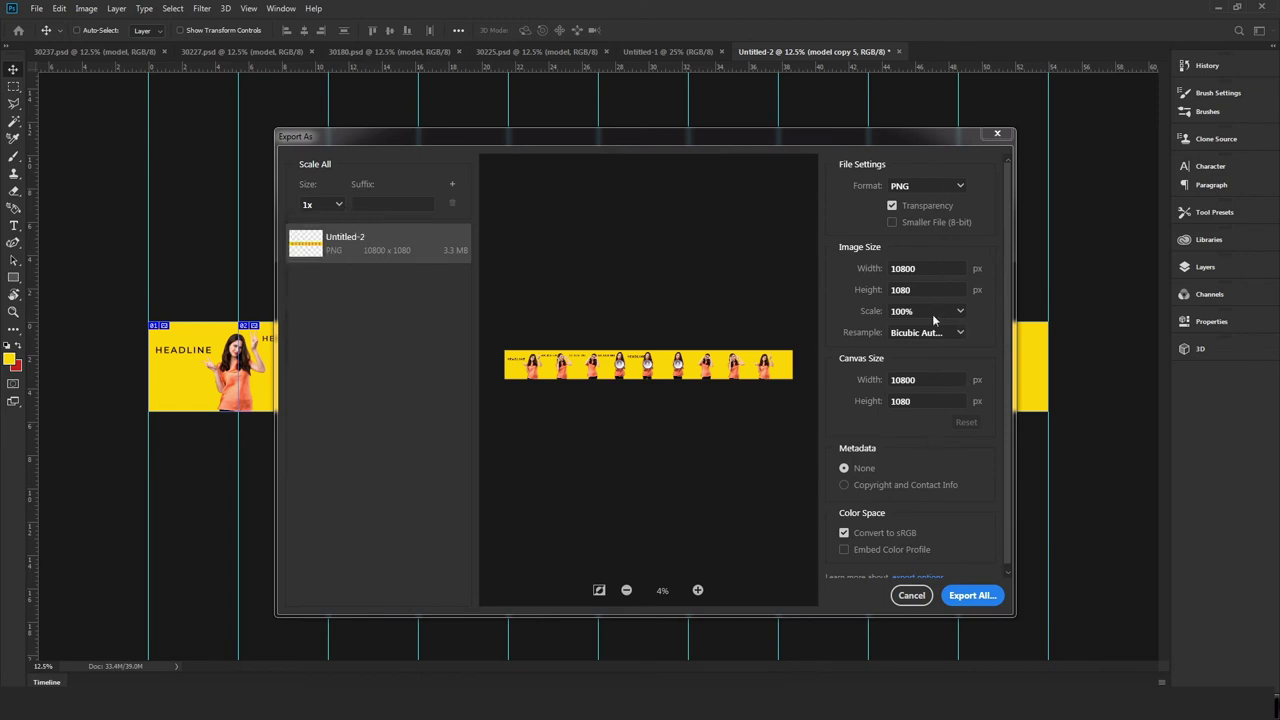
click(911, 595)
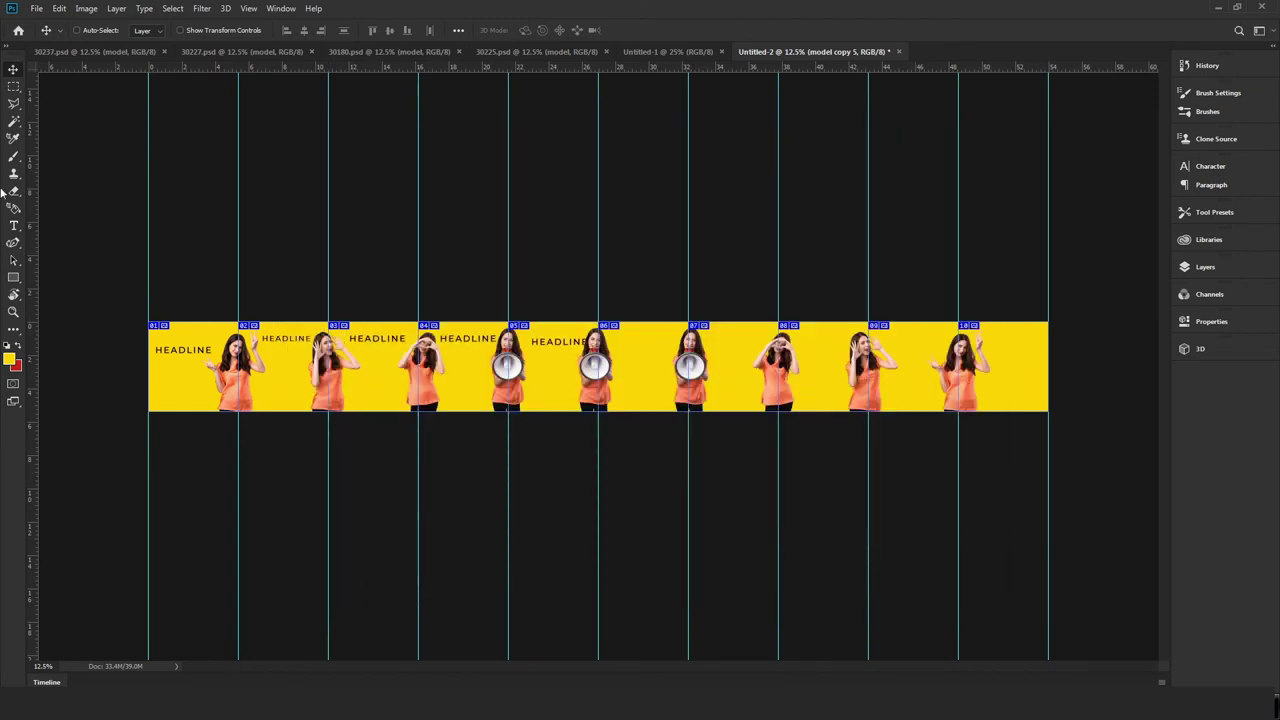
click(36, 8)
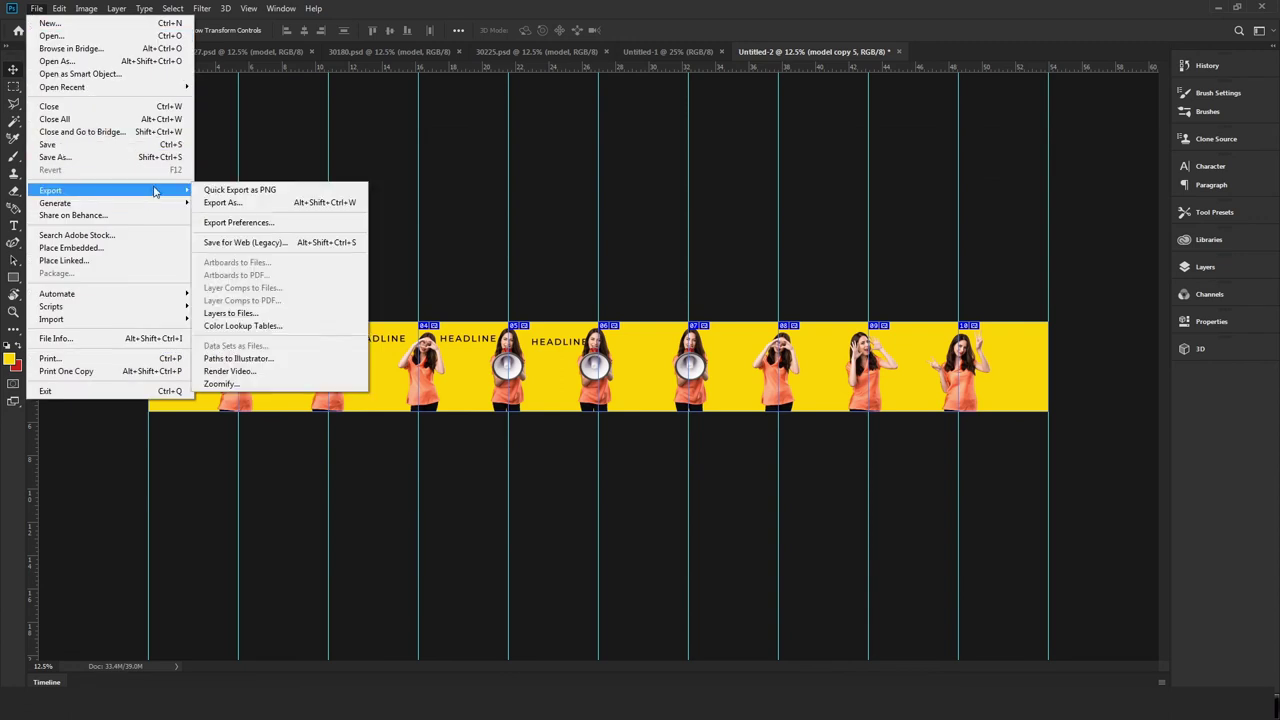
Open Save for Web (Legacy) and zoom the preview out to 6.3% to show the whole banner.
click(290, 246)
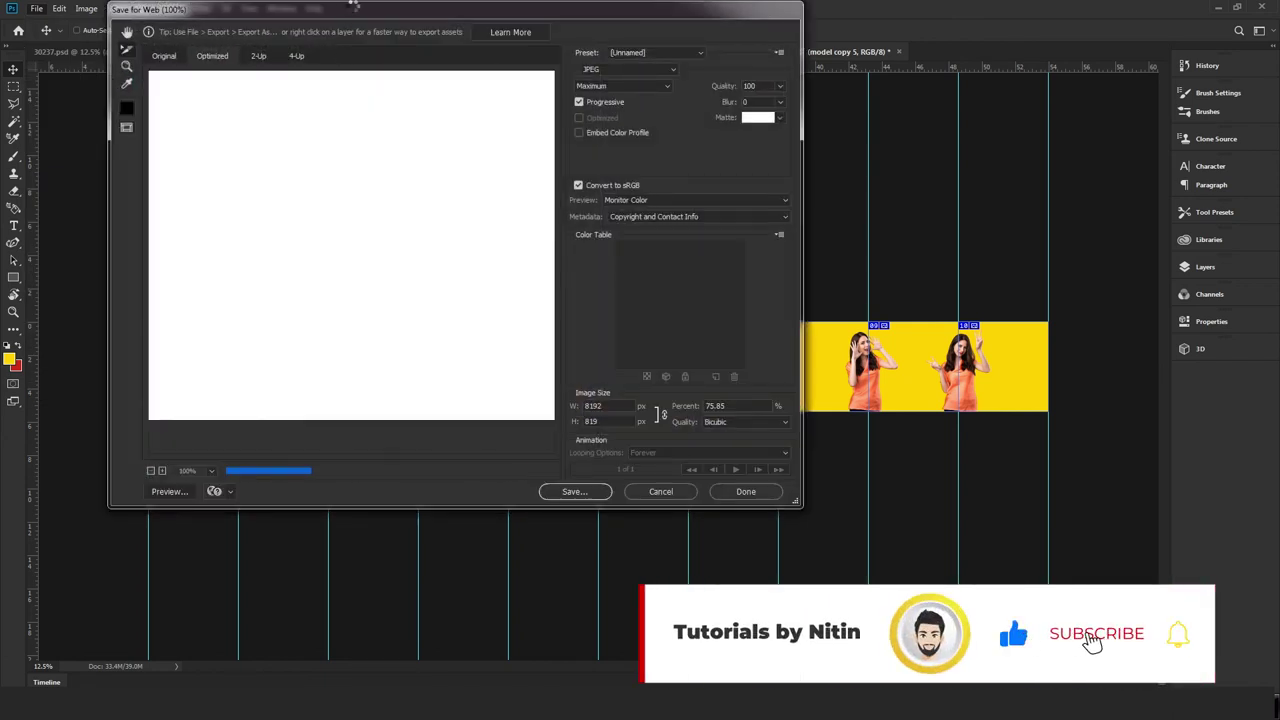
mouse_move(352, 5)
mouse_down()
mouse_move(371, 64)
mouse_move(425, 93)
mouse_up()
click(225, 557)
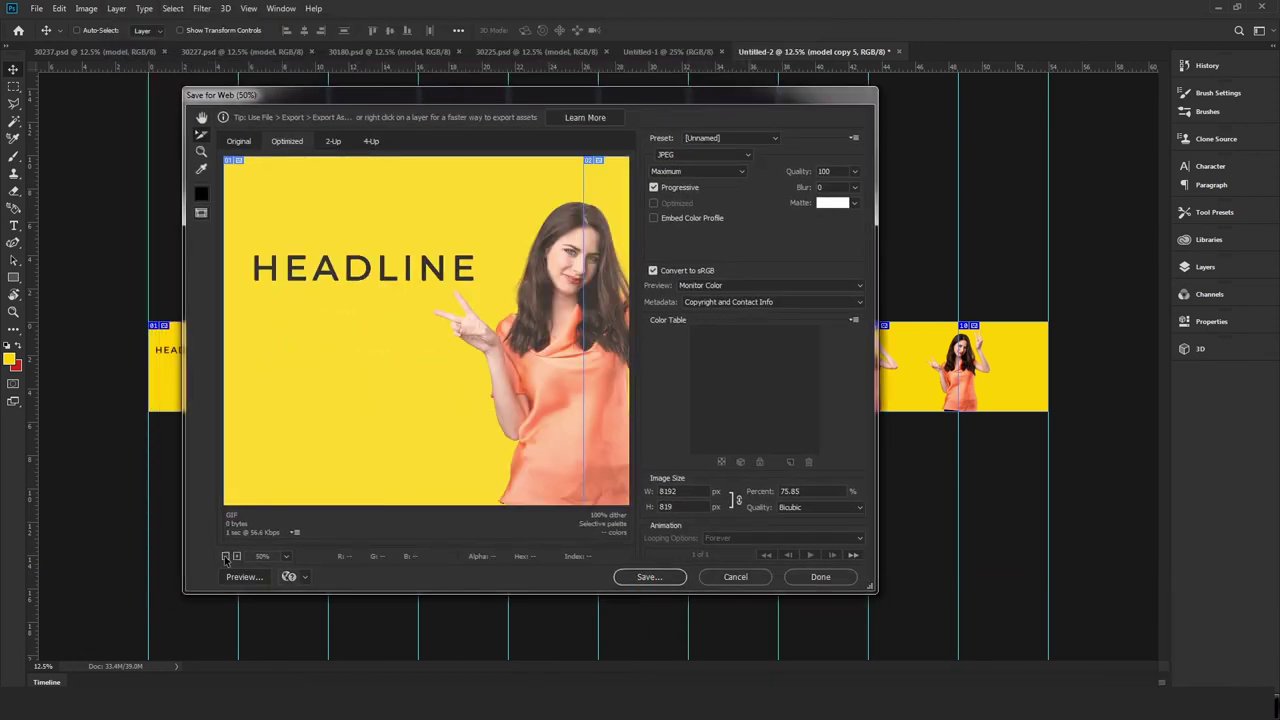
click(225, 557)
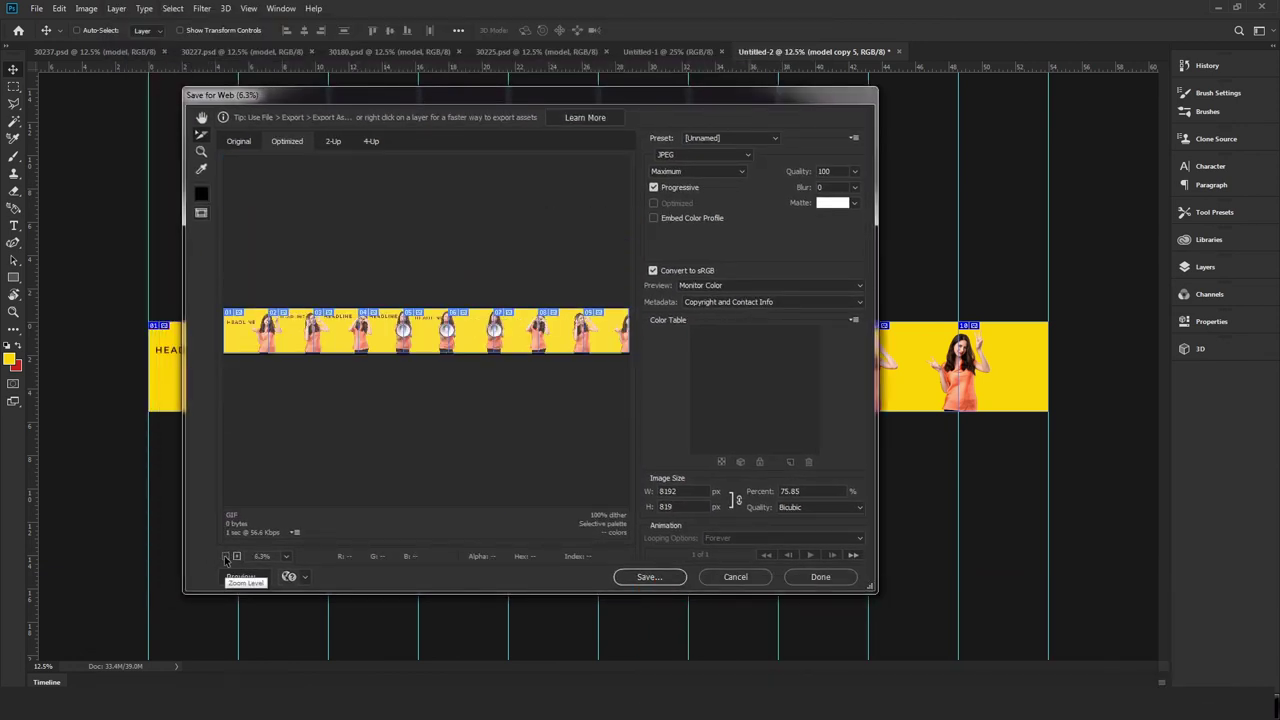
click(253, 345)
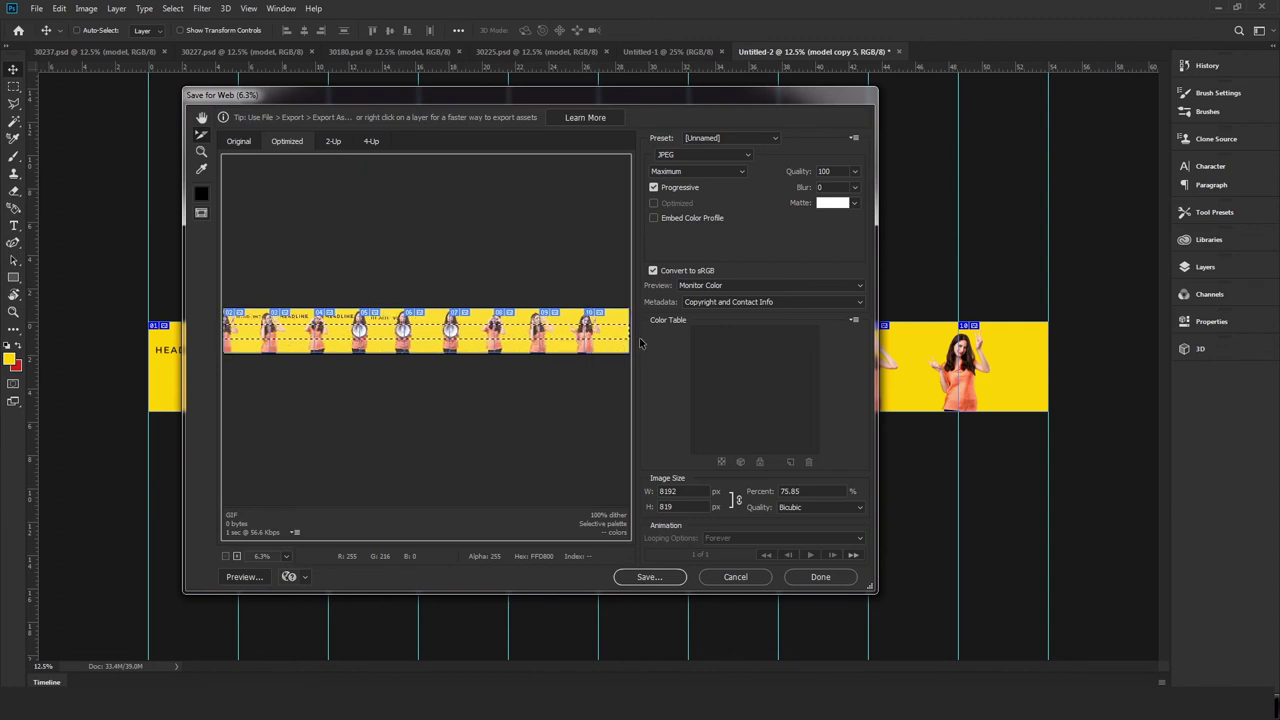
Keep JPEG output at Maximum quality 100 and proceed to save the optimized file.
click(716, 160)
click(700, 176)
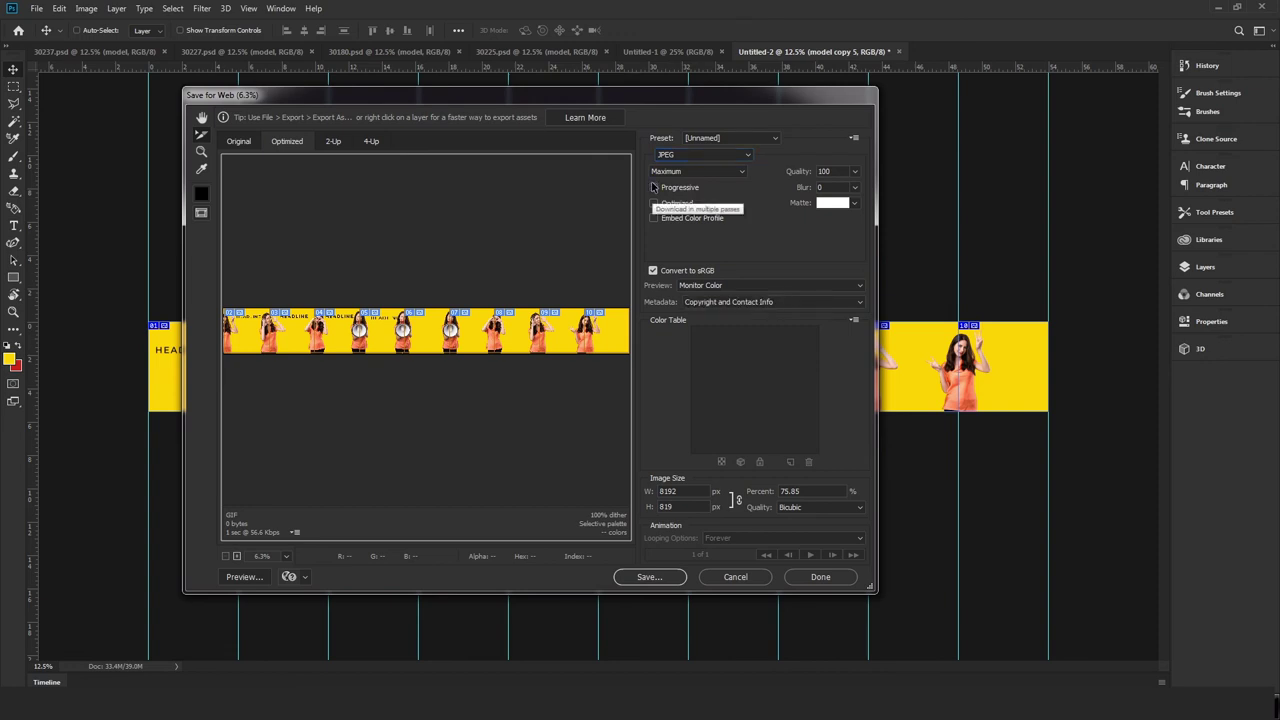
click(692, 171)
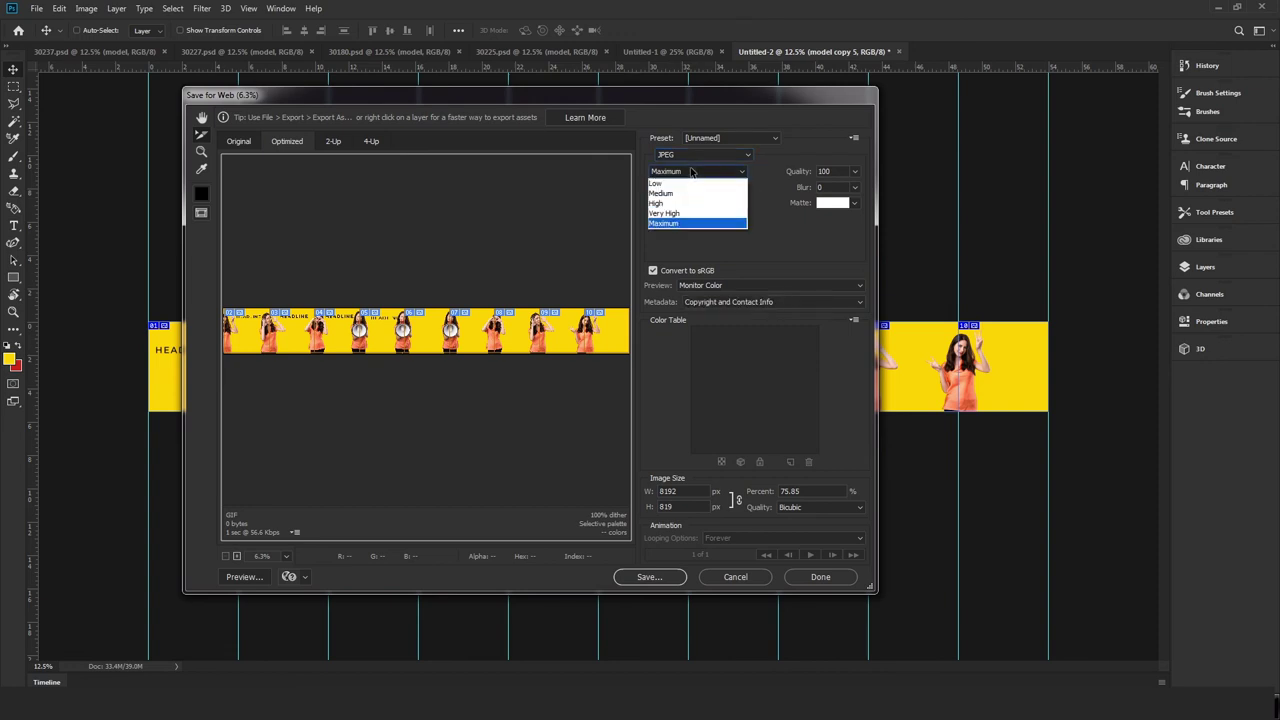
click(684, 224)
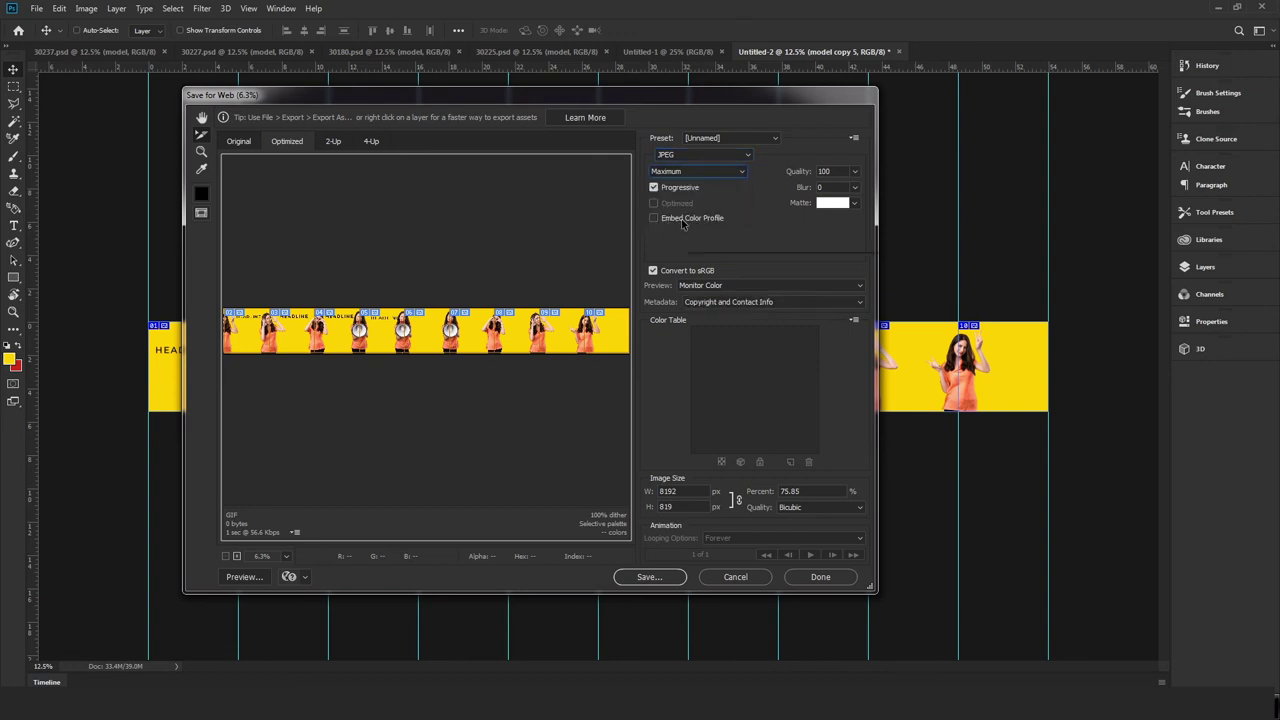
click(649, 577)
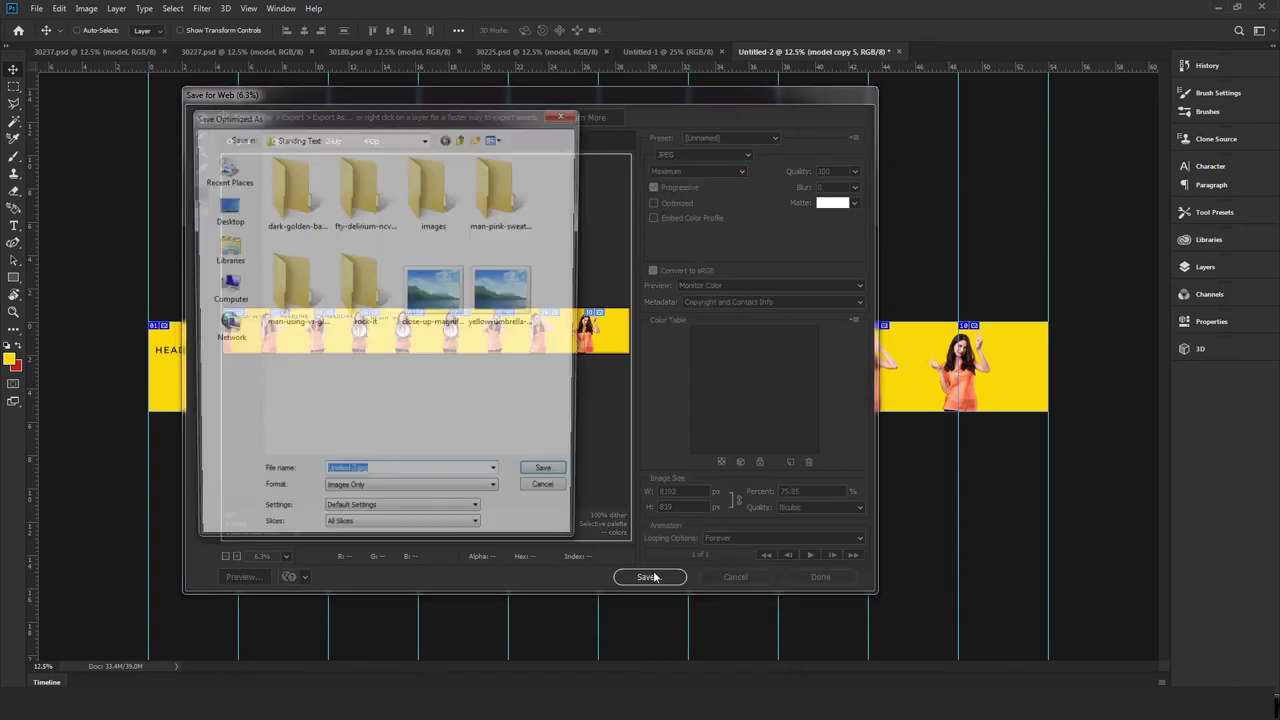
Browse to Personal (D:) > Instagram Reels > Carousels Video as the save location.
click(225, 290)
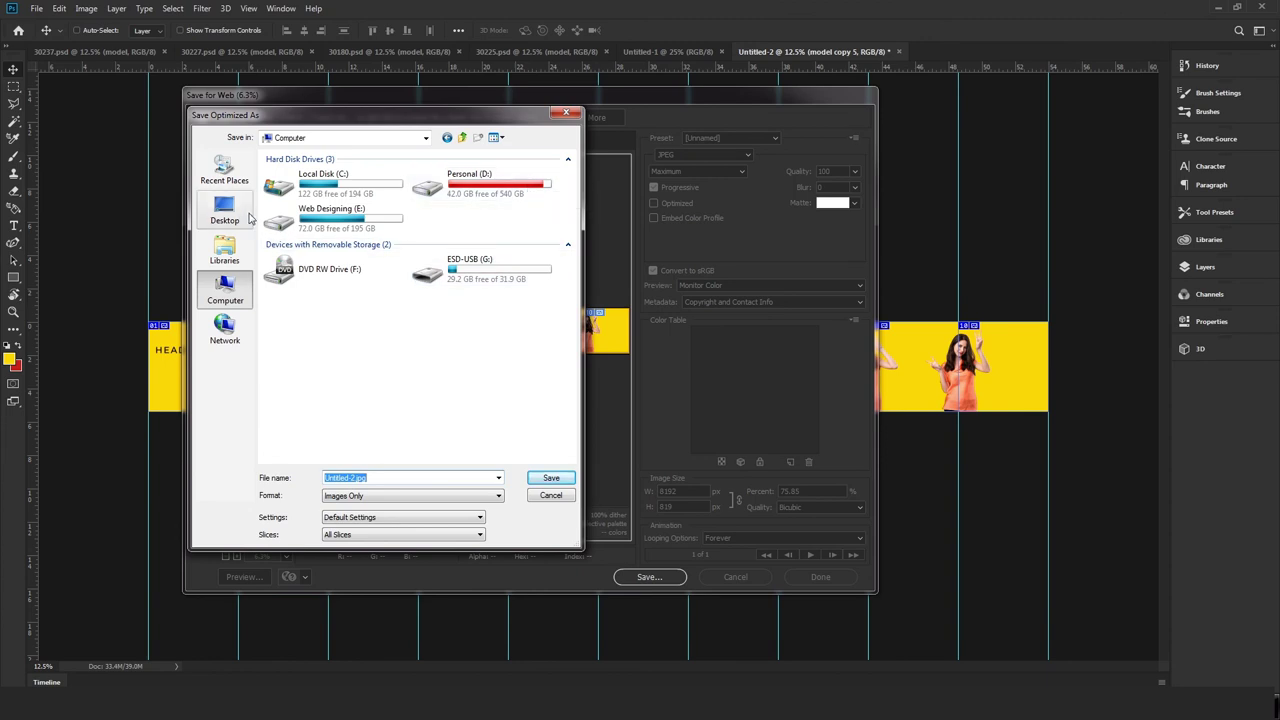
click(225, 250)
click(370, 340)
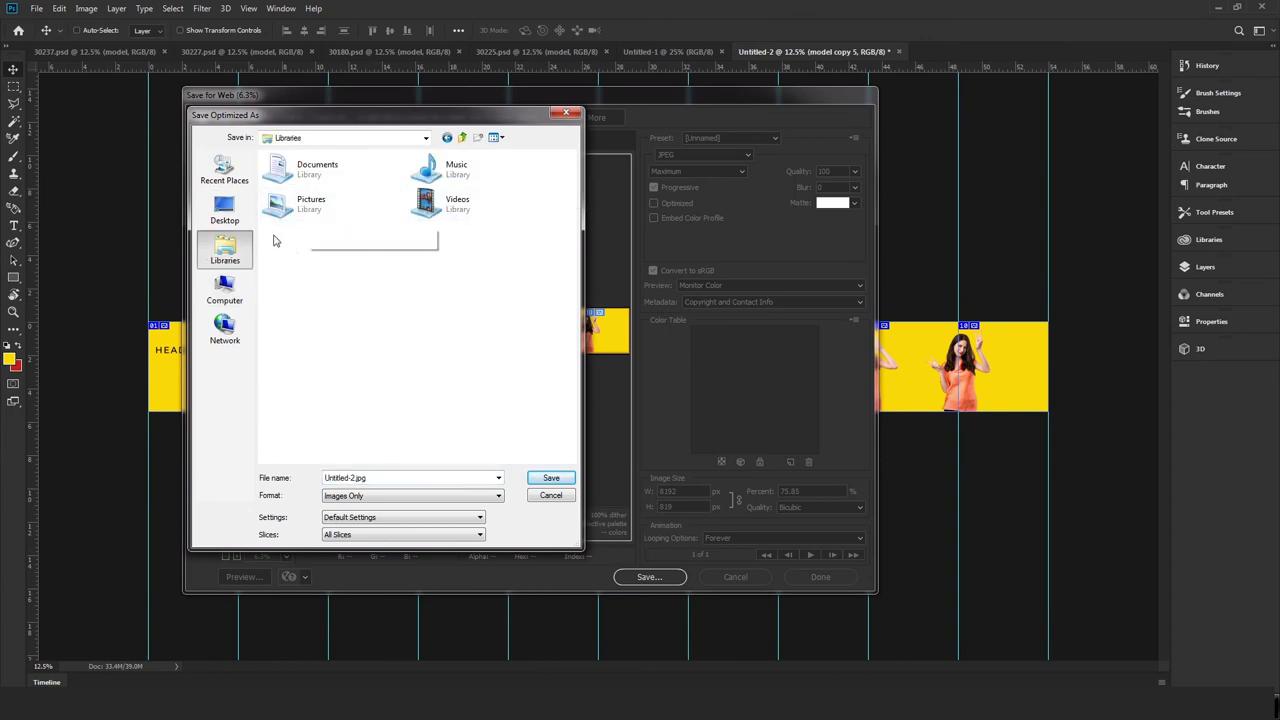
click(235, 300)
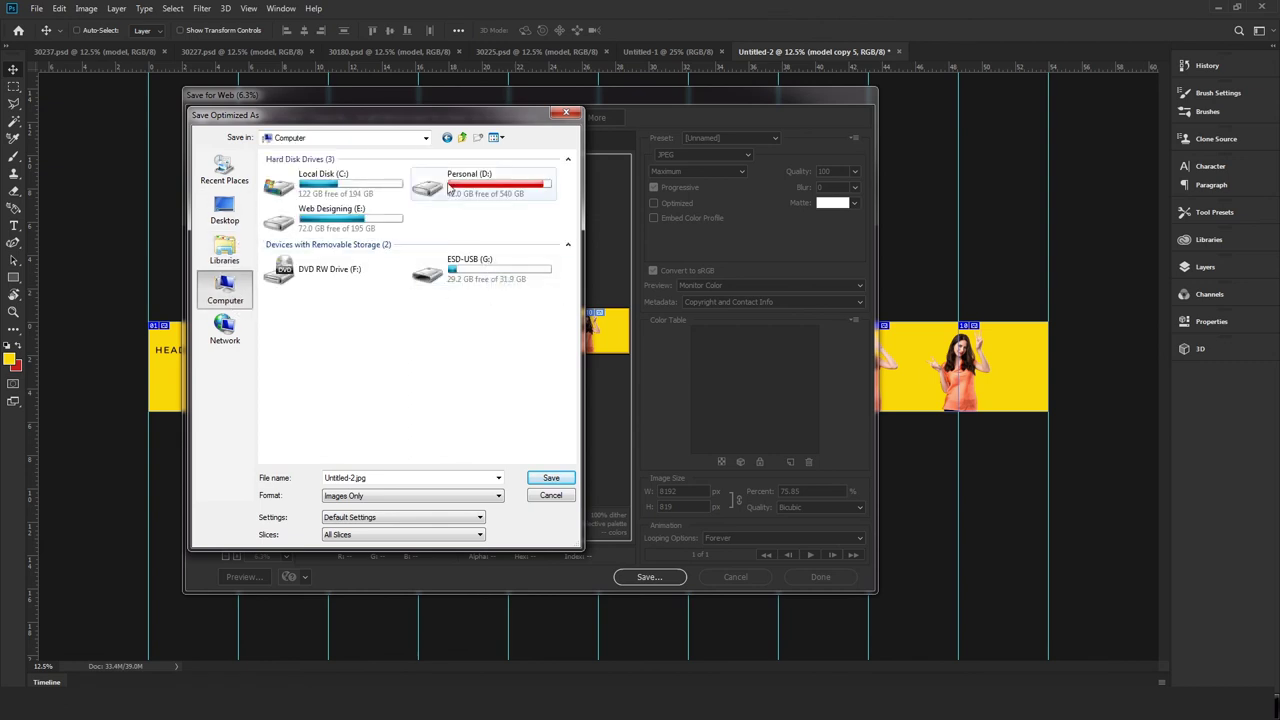
double_click(455, 178)
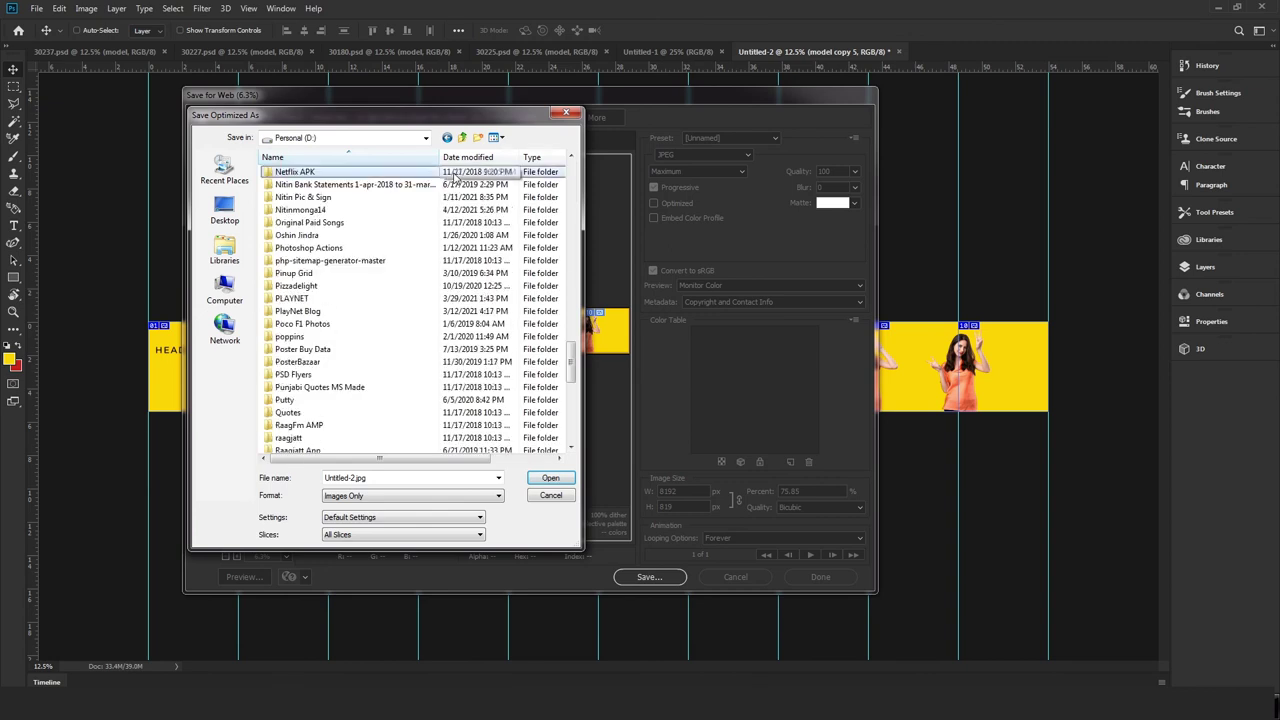
key(Down)
key(Down)
key(Return)
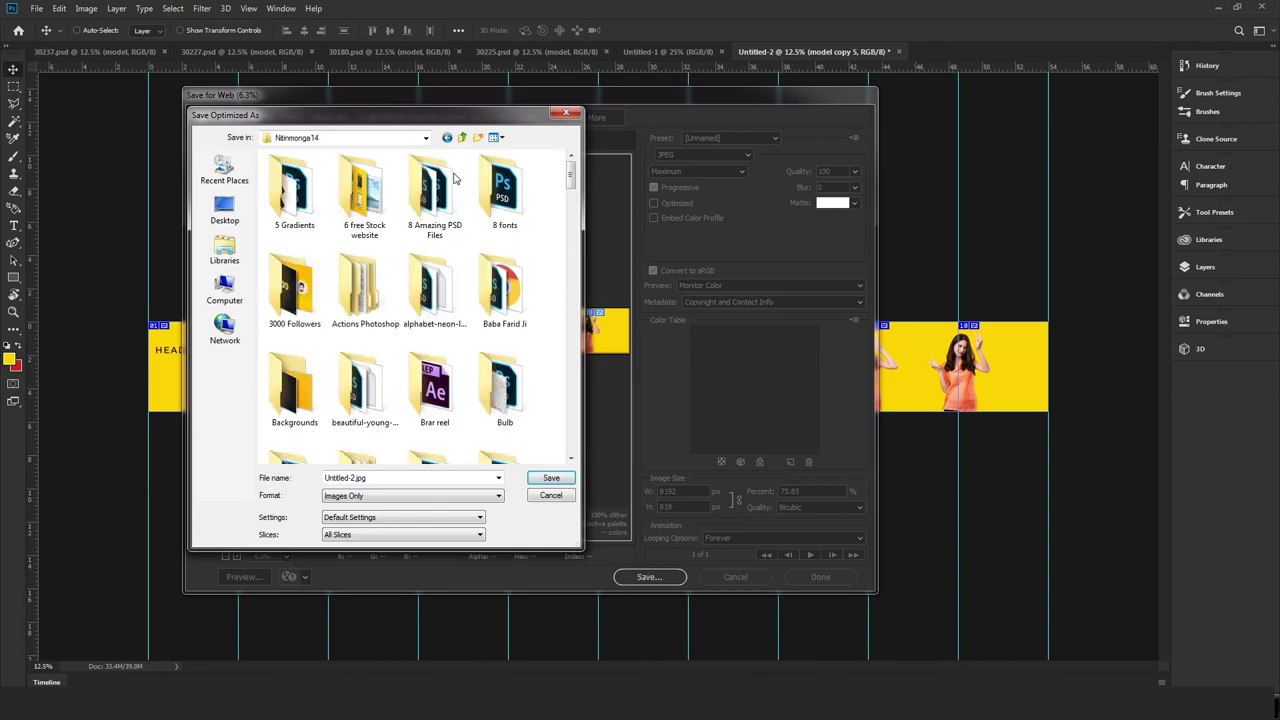
key(i)
key(Right)
key(Right)
key(Right)
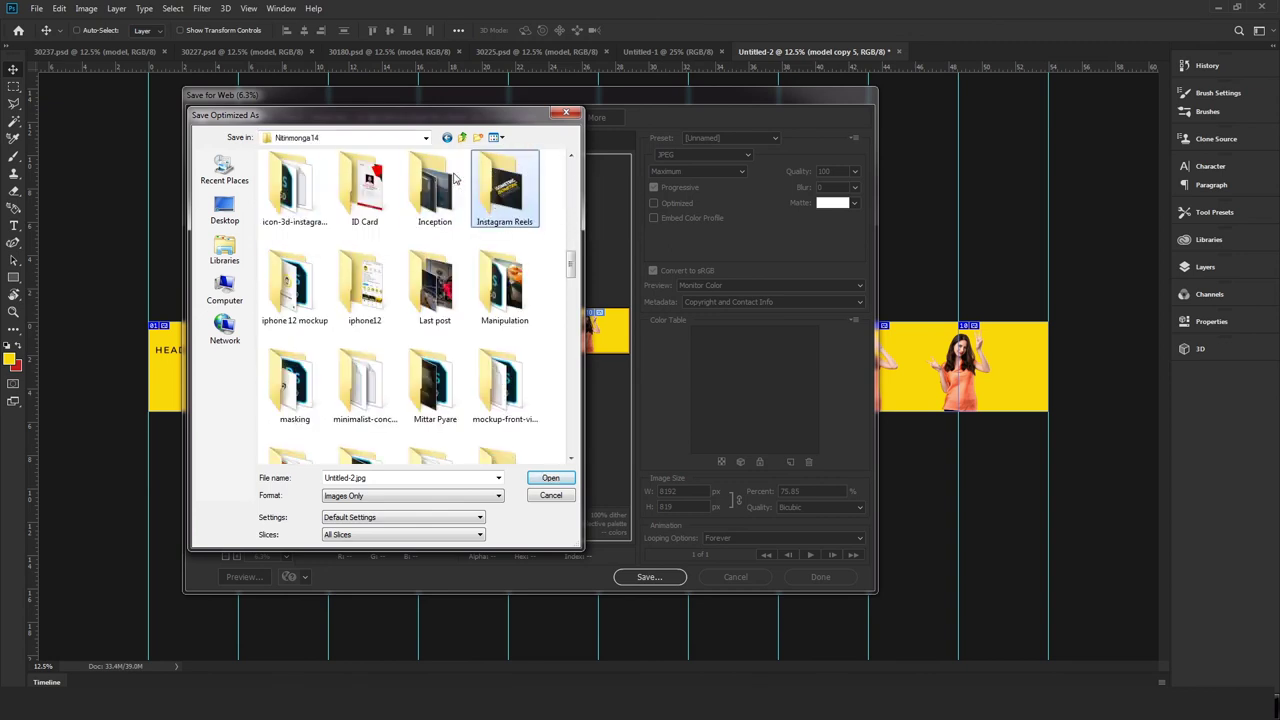
key(Return)
double_click(455, 178)
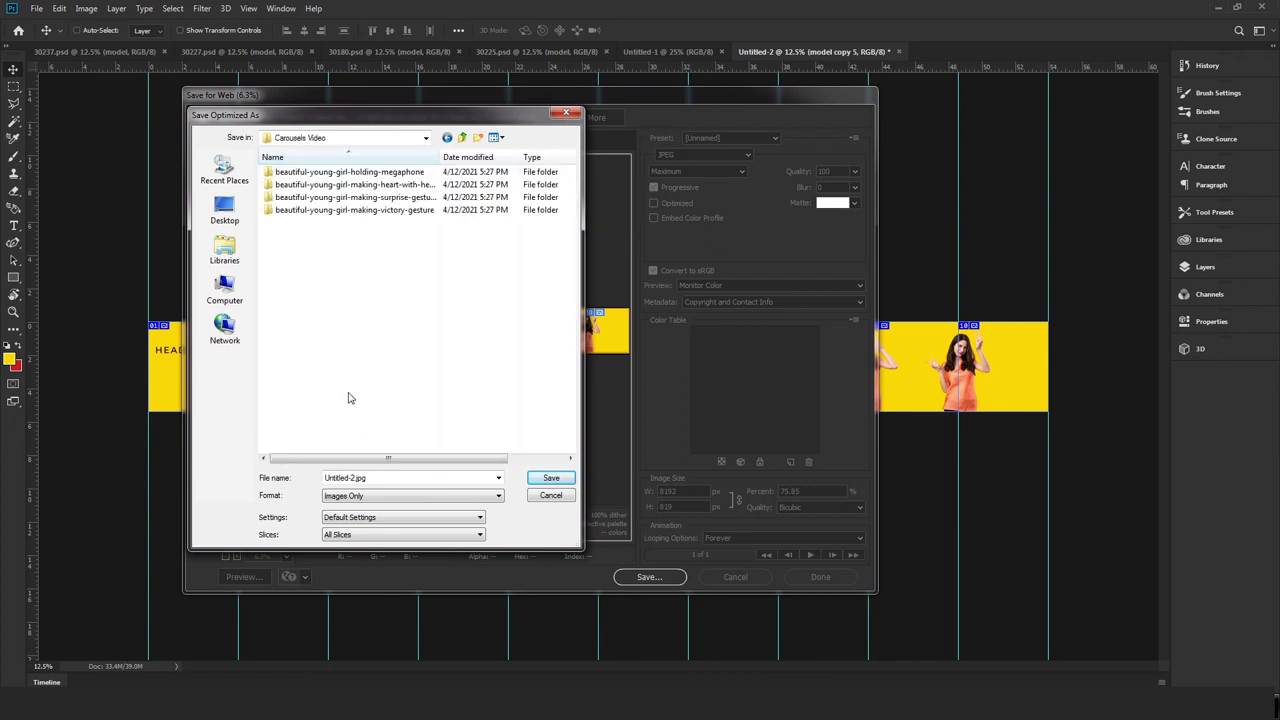
Name the output 1, keep Images Only, Default Settings and All Slices, and save.
double_click(377, 477)
text(1)
click(375, 497)
click(375, 522)
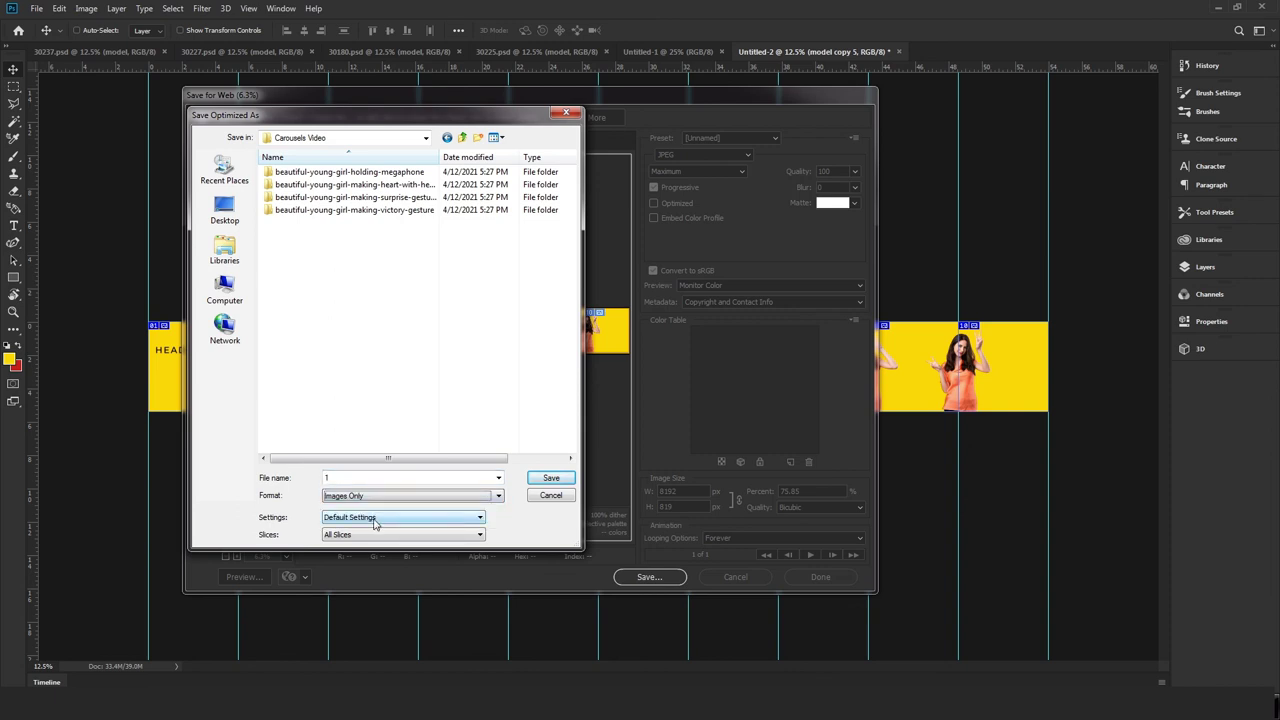
click(375, 520)
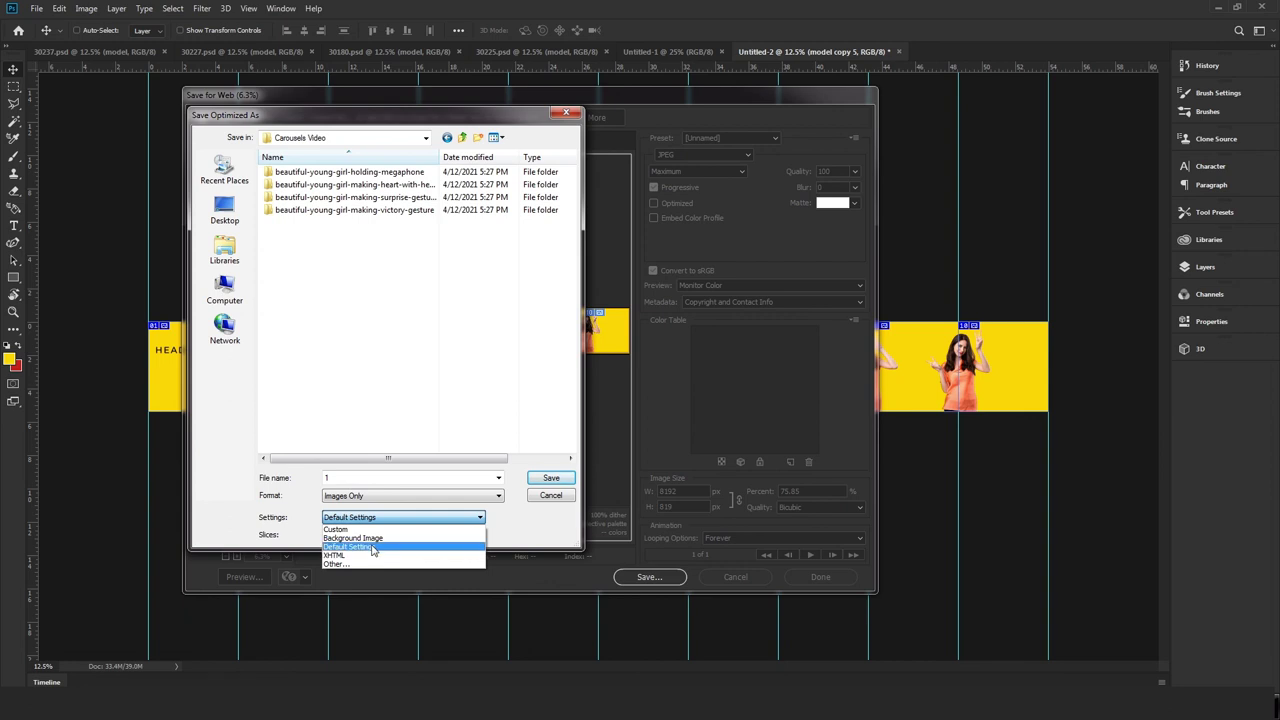
click(372, 549)
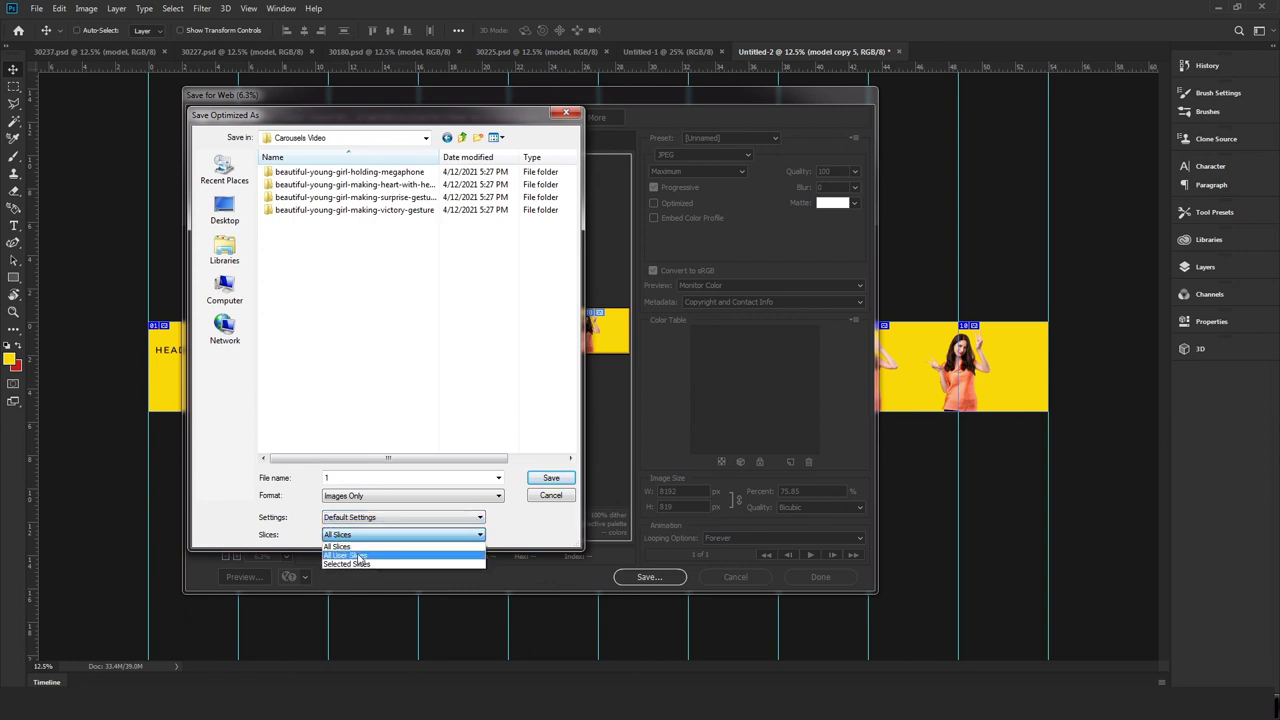
click(352, 546)
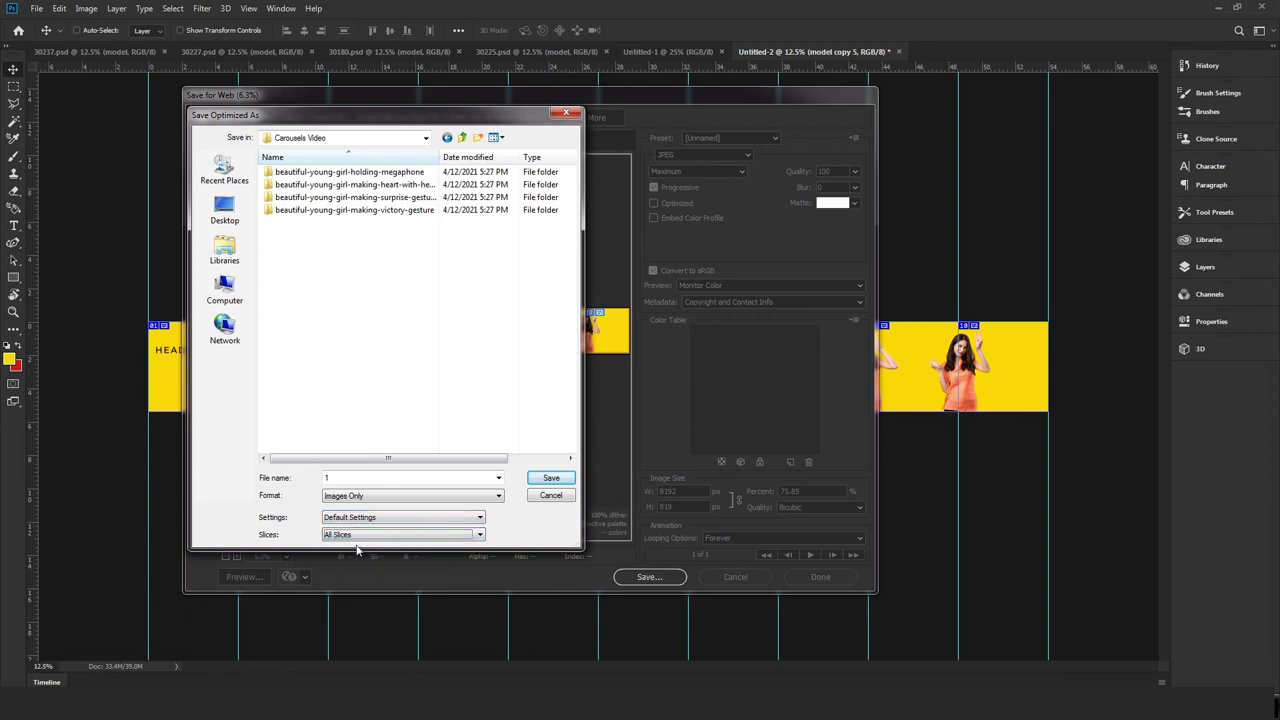
click(537, 480)
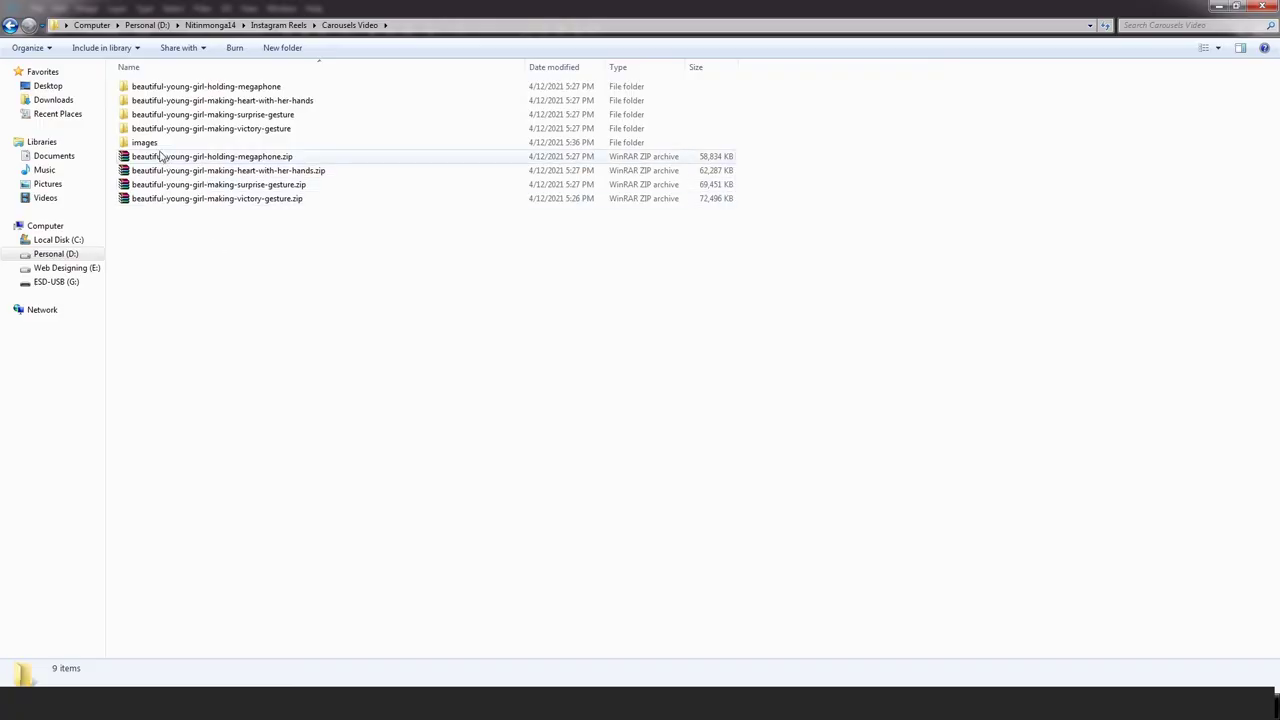
Open the images folder and inspect the details of the first exported JPG panels.
click(168, 146)
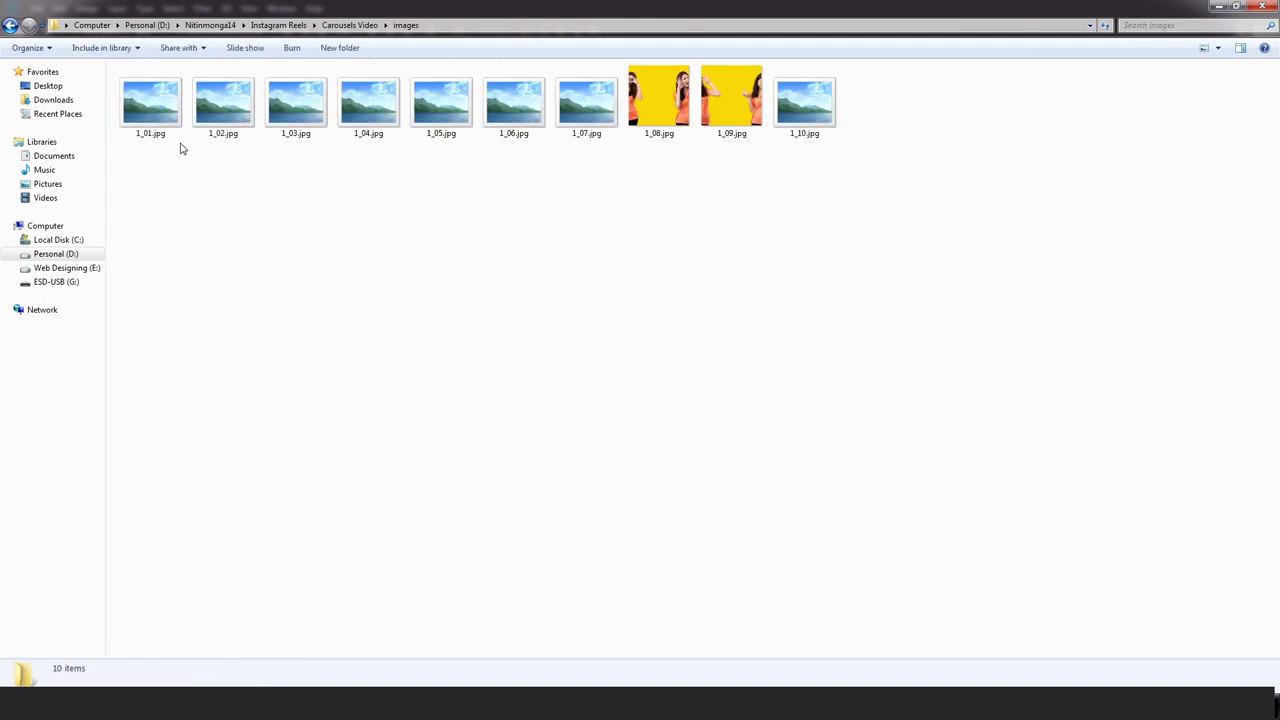
ctrl+scroll(297, 243, up, 2)
ctrl+scroll(297, 243, up, 2)
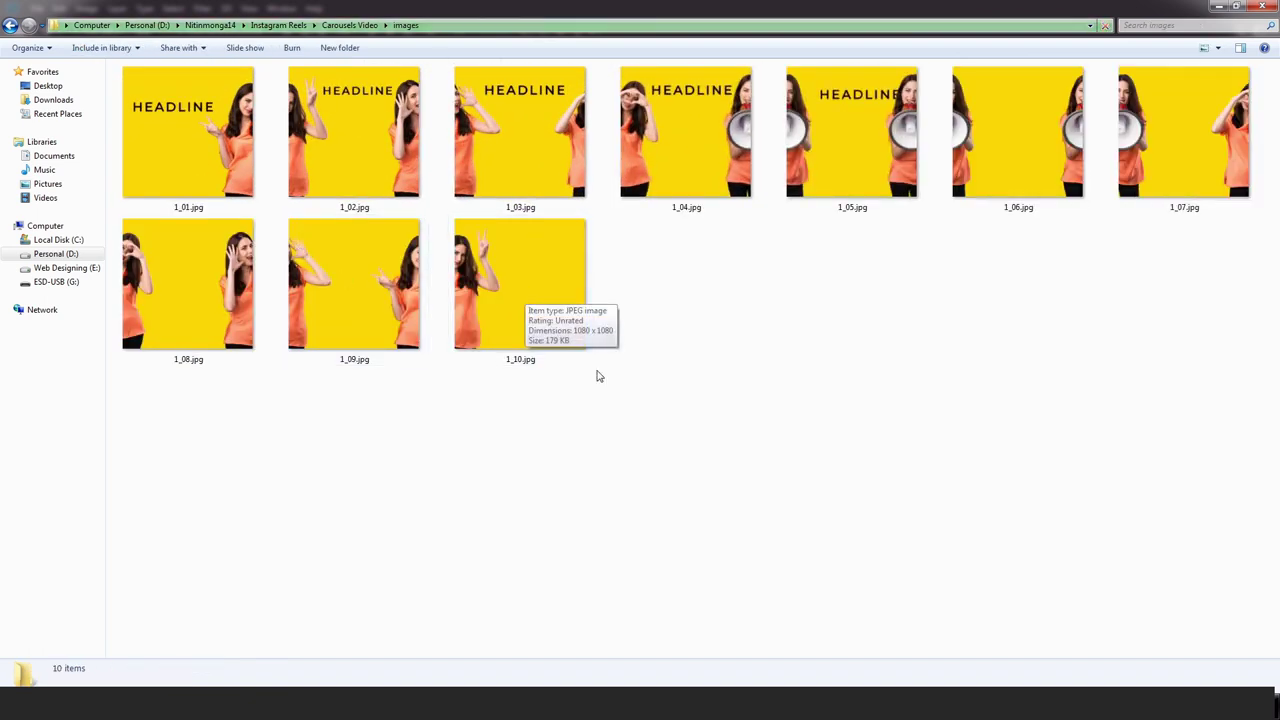
click(193, 172)
click(350, 160)
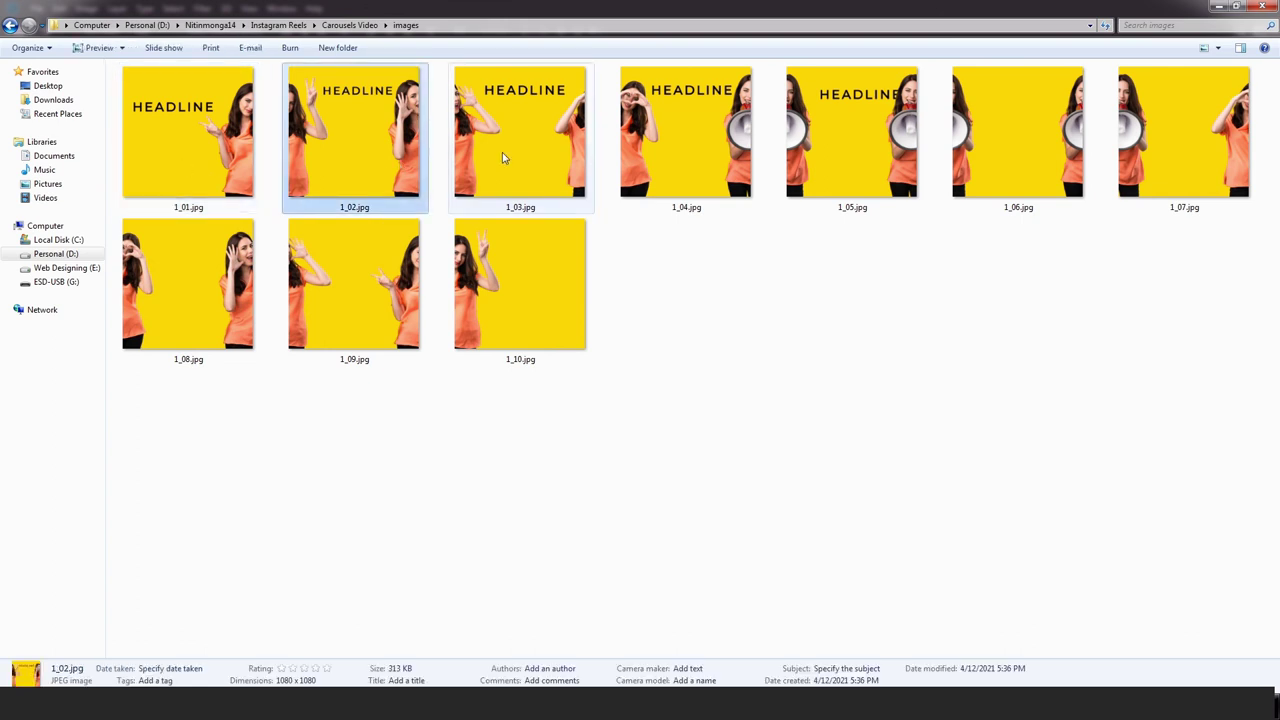
click(502, 152)
click(663, 157)
click(817, 167)
Confirm panels 1_06 through 1_10 are 1080×1080, then deselect to show all 10 files.
click(1005, 158)
click(1152, 155)
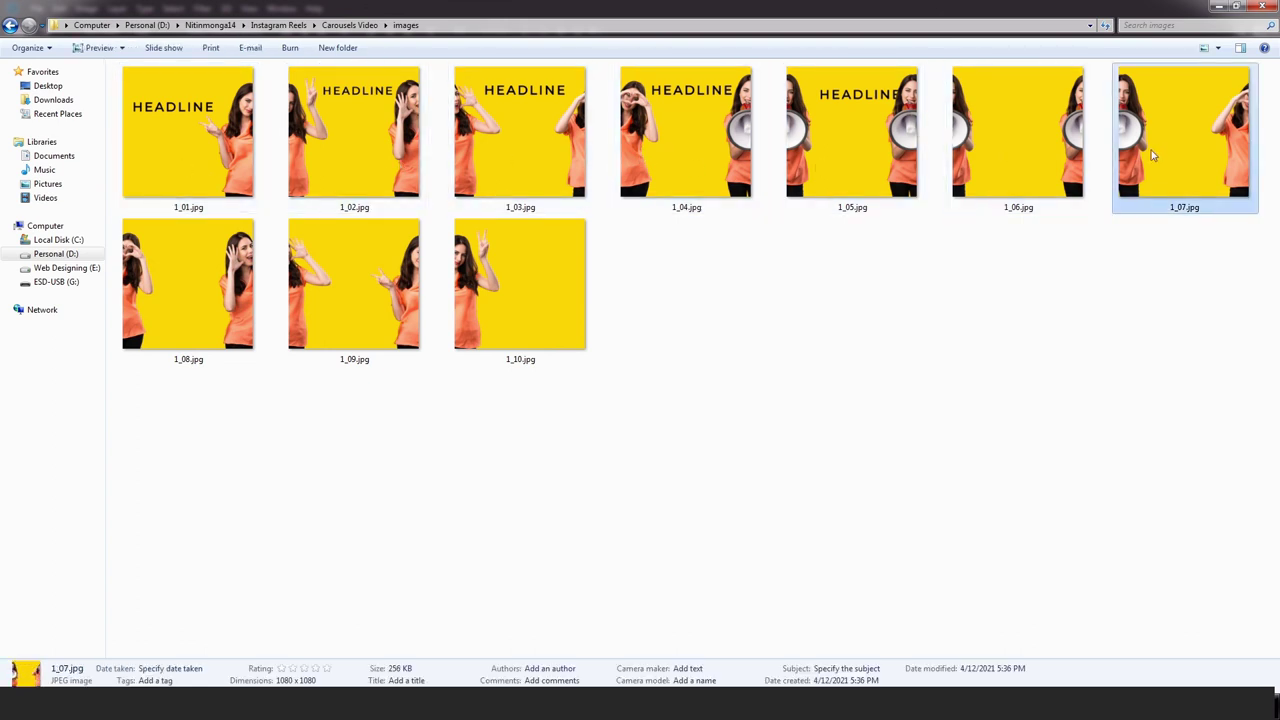
click(187, 282)
click(350, 292)
click(505, 302)
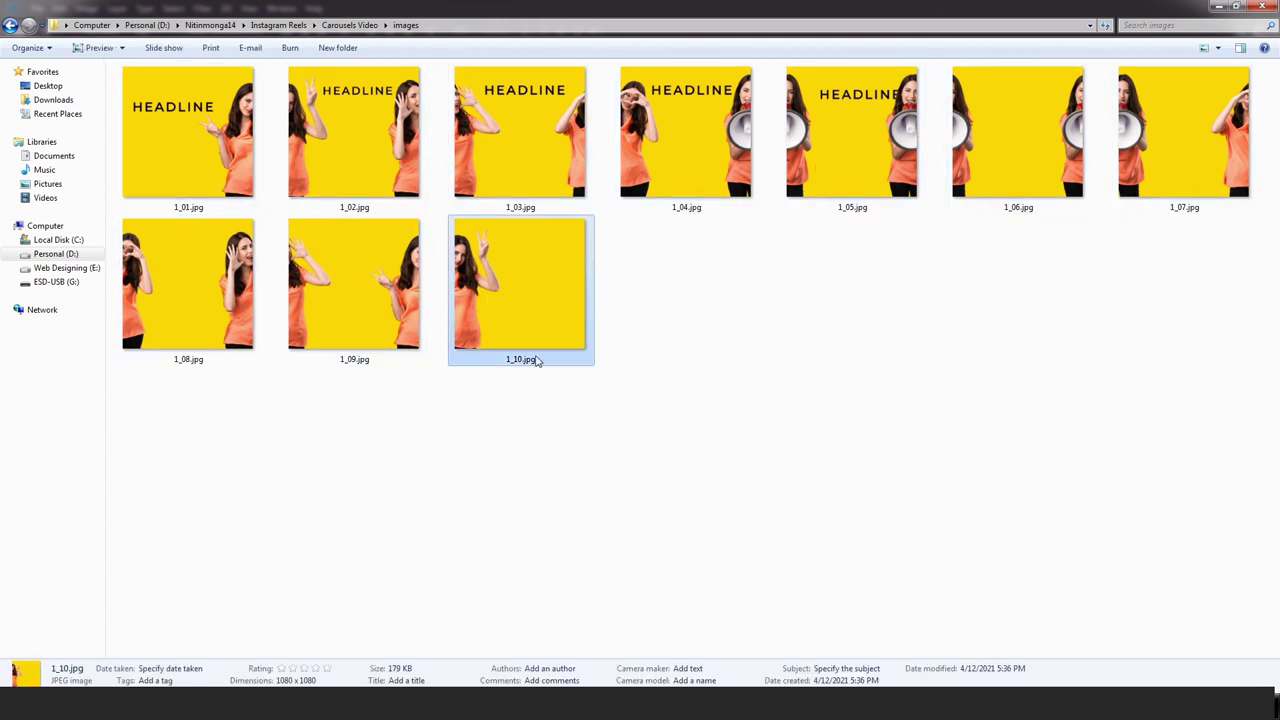
ctrl+scroll(536, 360, up, 1)
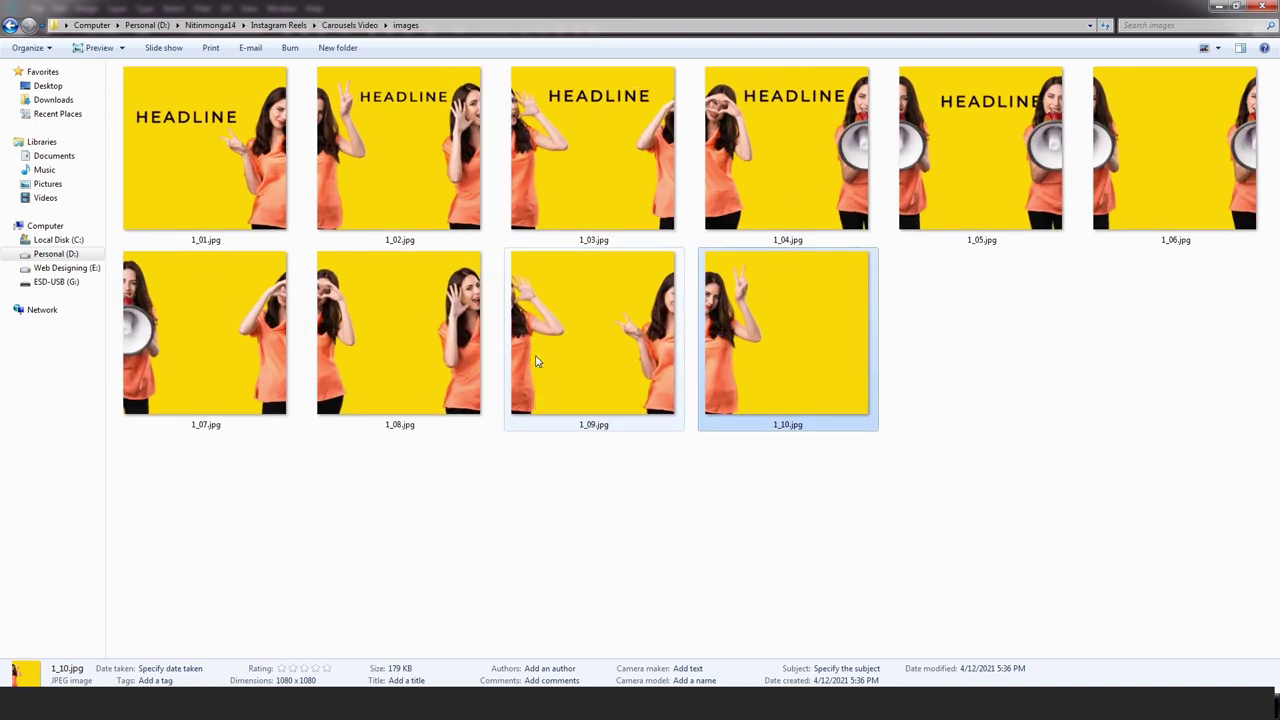
click(514, 478)
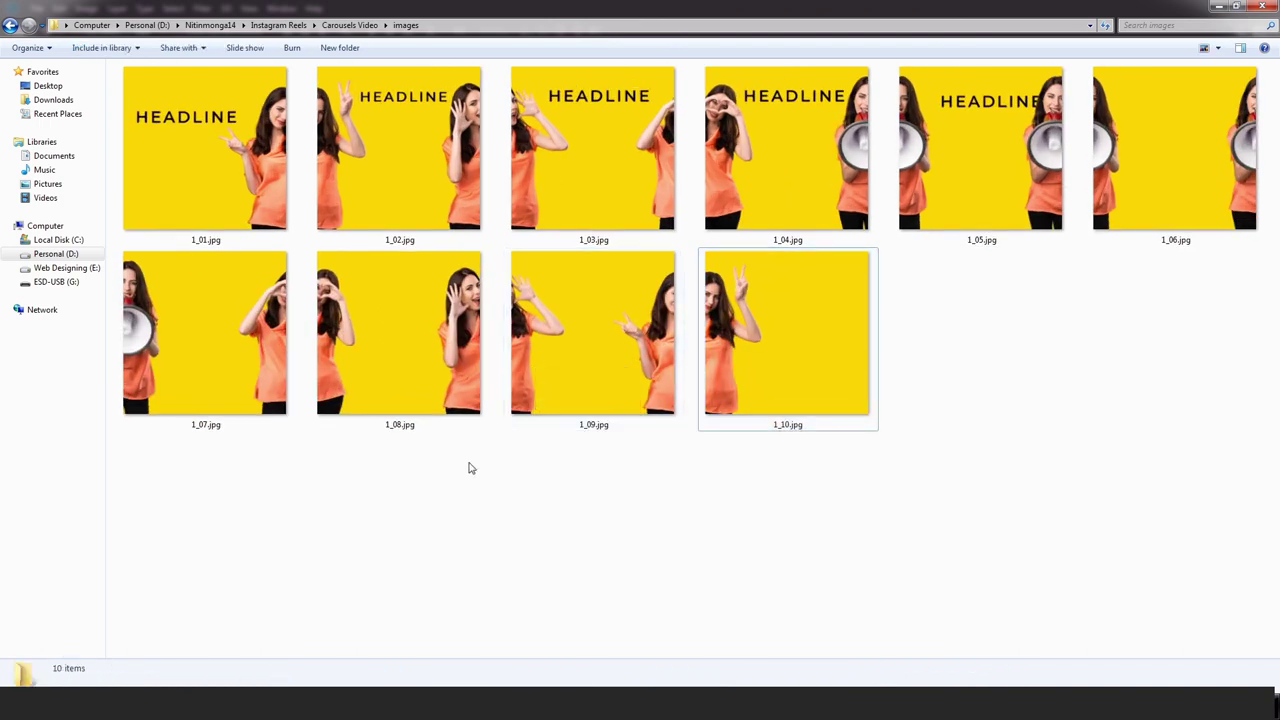